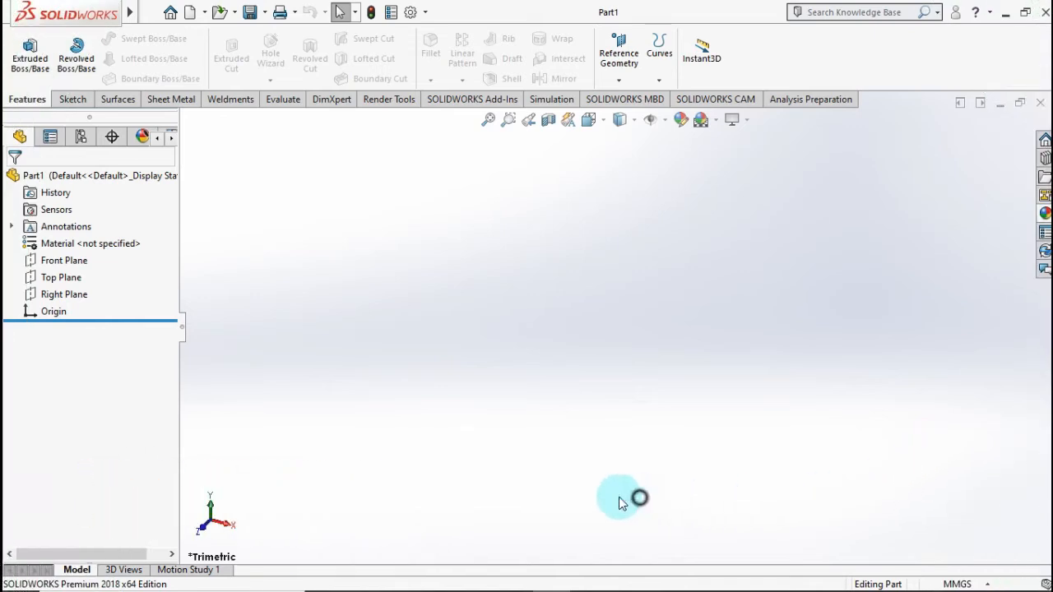
Step: Start a sketch on the Front Plane and draw a vertical construction centerline upward from the origin
click(54, 260)
click(94, 250)
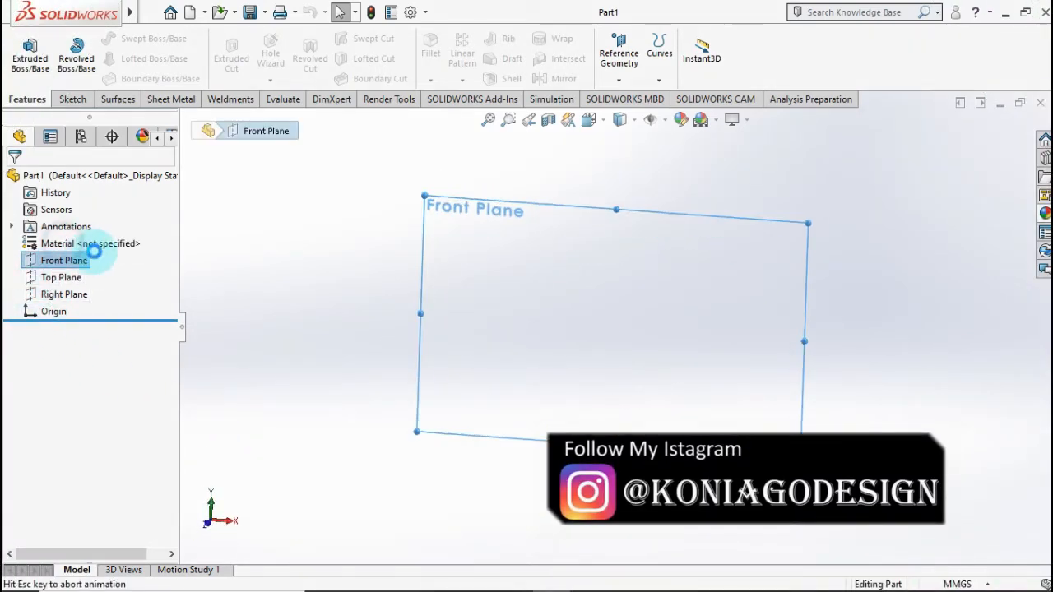
click(272, 260)
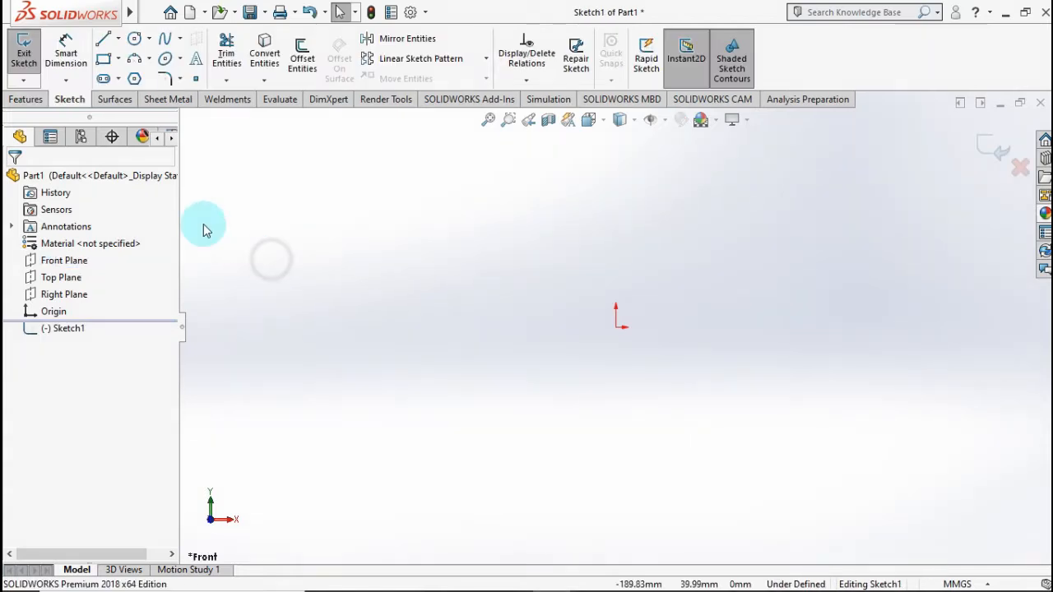
click(118, 39)
click(140, 78)
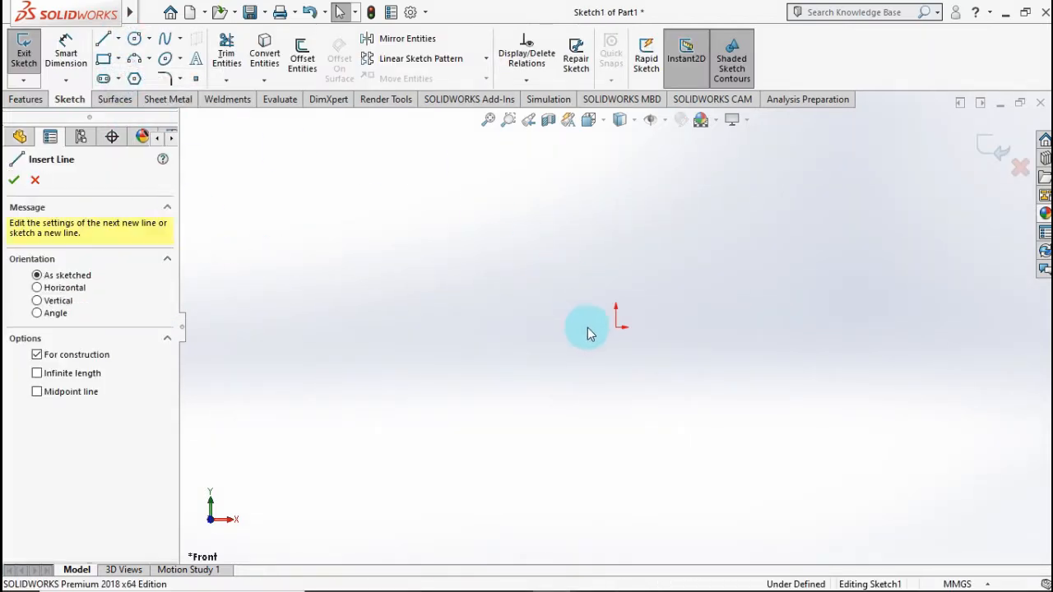
click(616, 330)
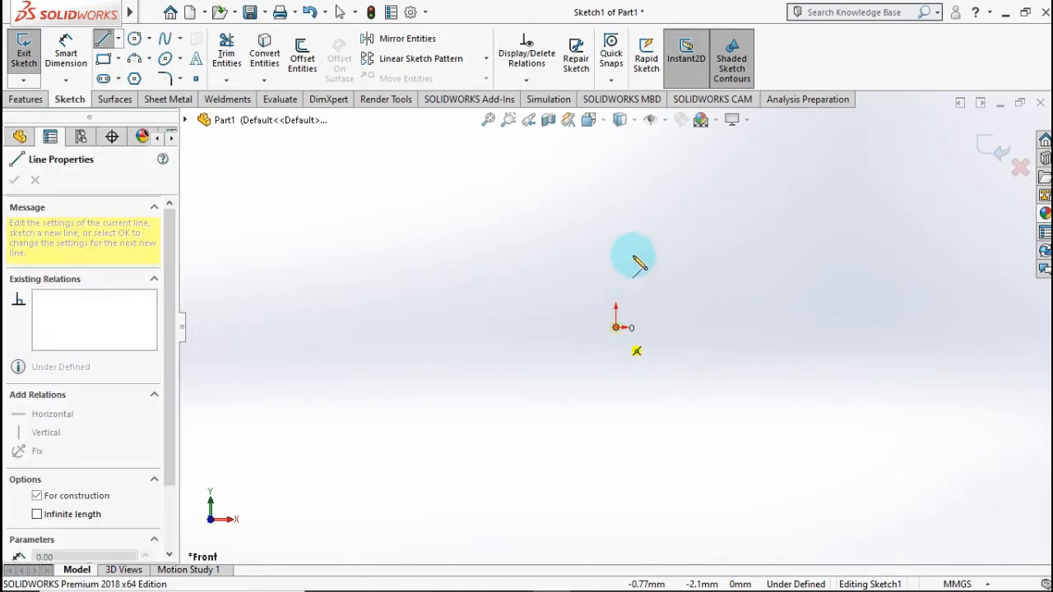
click(616, 154)
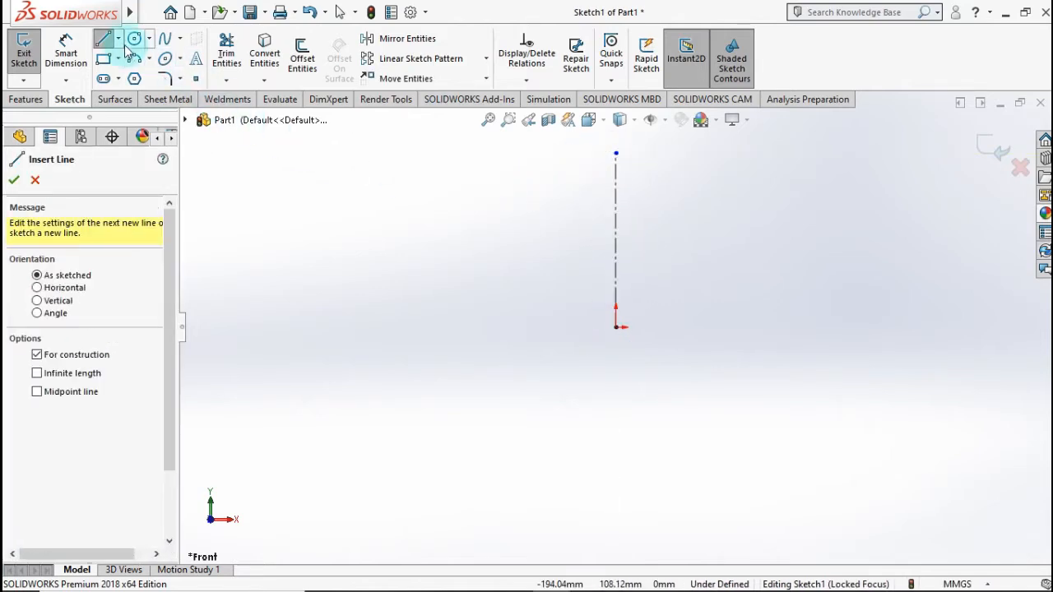
Step: Draw a solid line chain from just above the origin on the centerline: horizontal outward, short diagonal down, then short horizontal outward
click(118, 39)
click(123, 56)
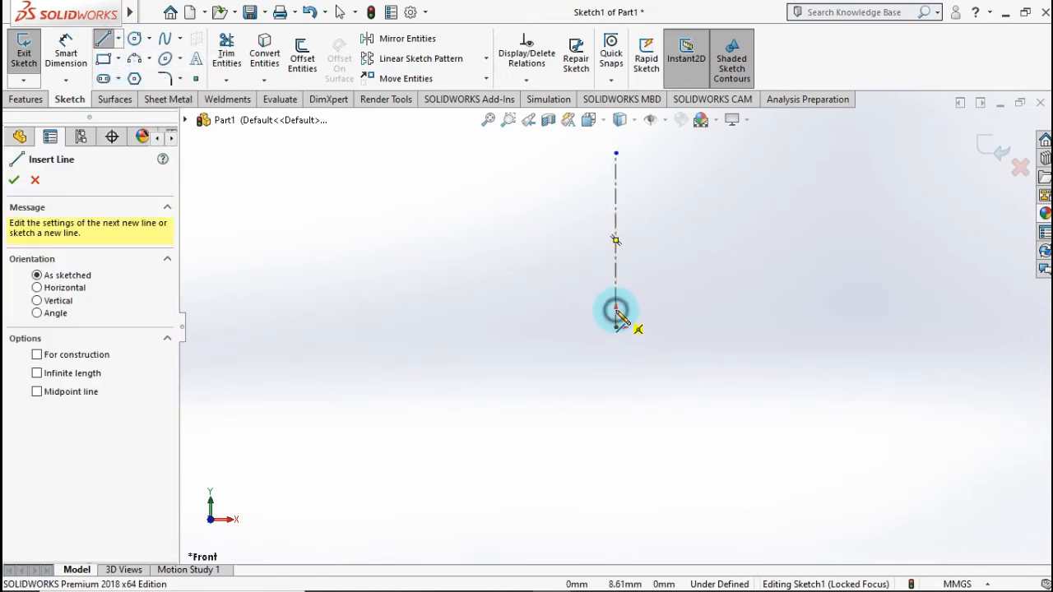
click(616, 311)
click(674, 312)
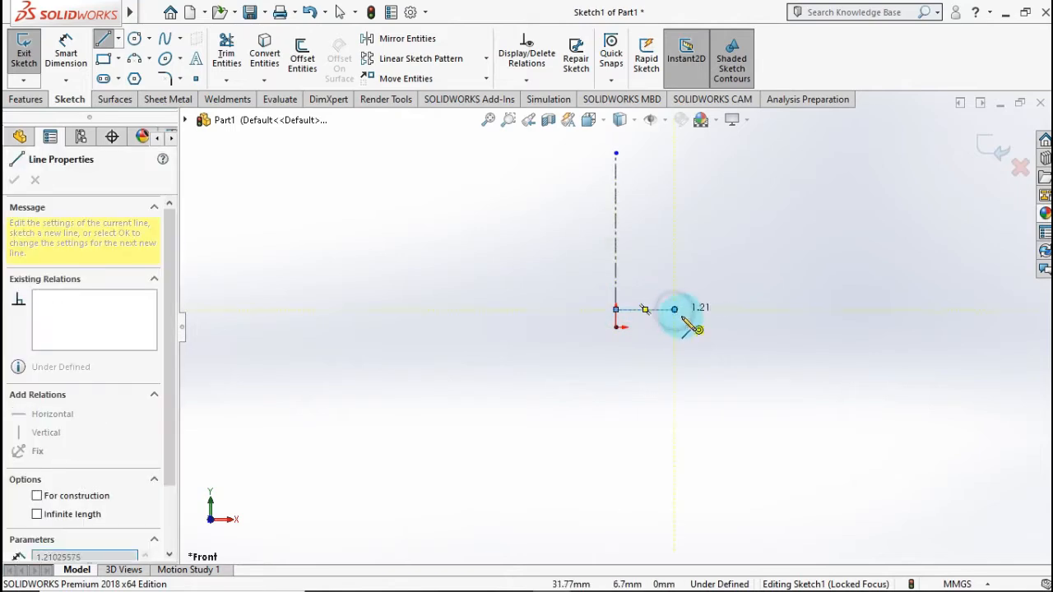
click(688, 323)
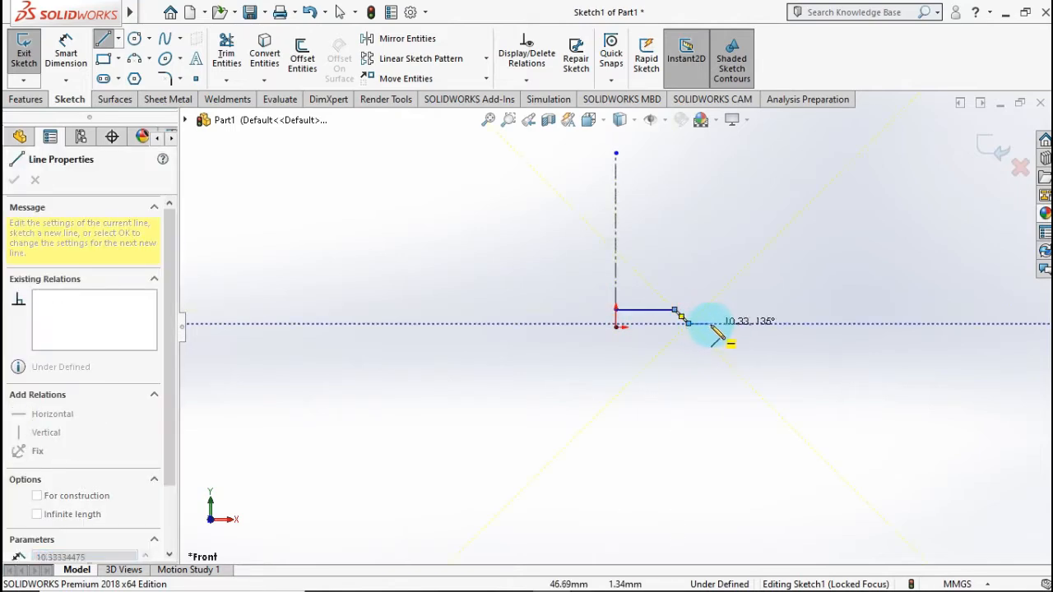
click(716, 323)
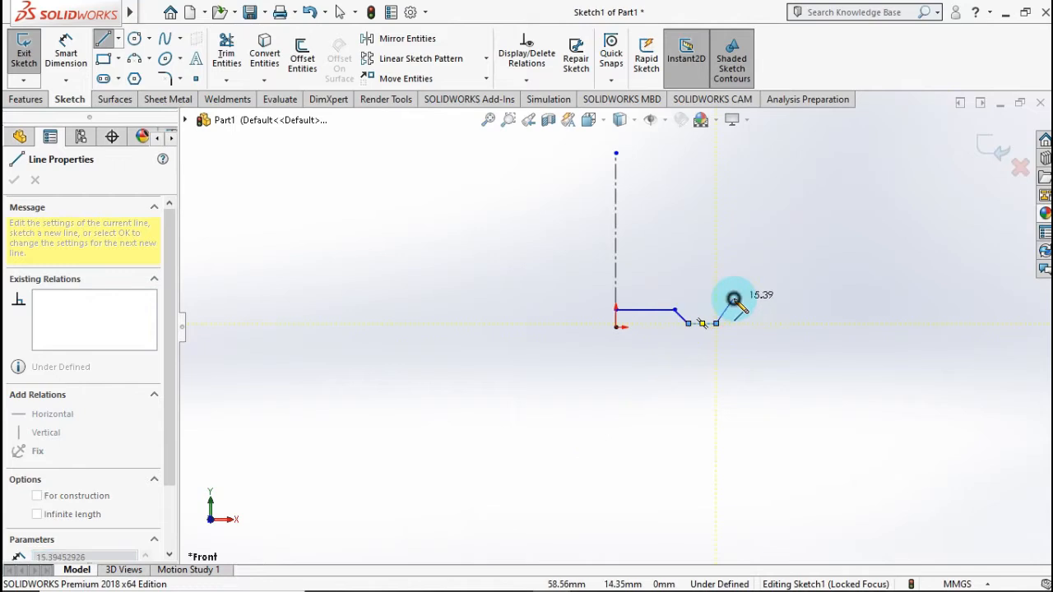
key(Escape)
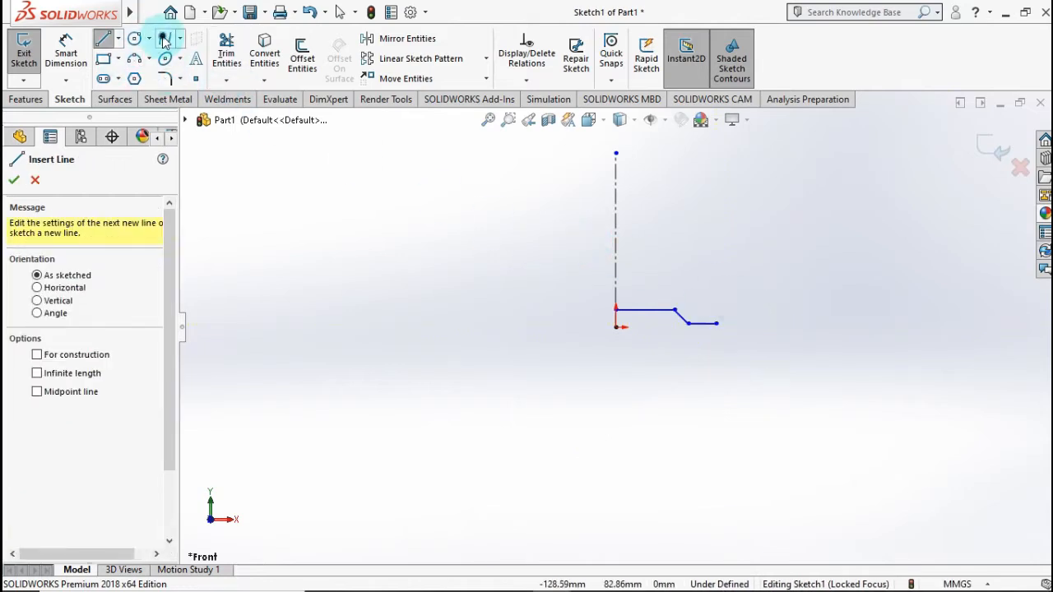
Step: Draw a two-point spline from the outer end of the line chain, rising steeply outward to nearly the centerline's top height
click(163, 40)
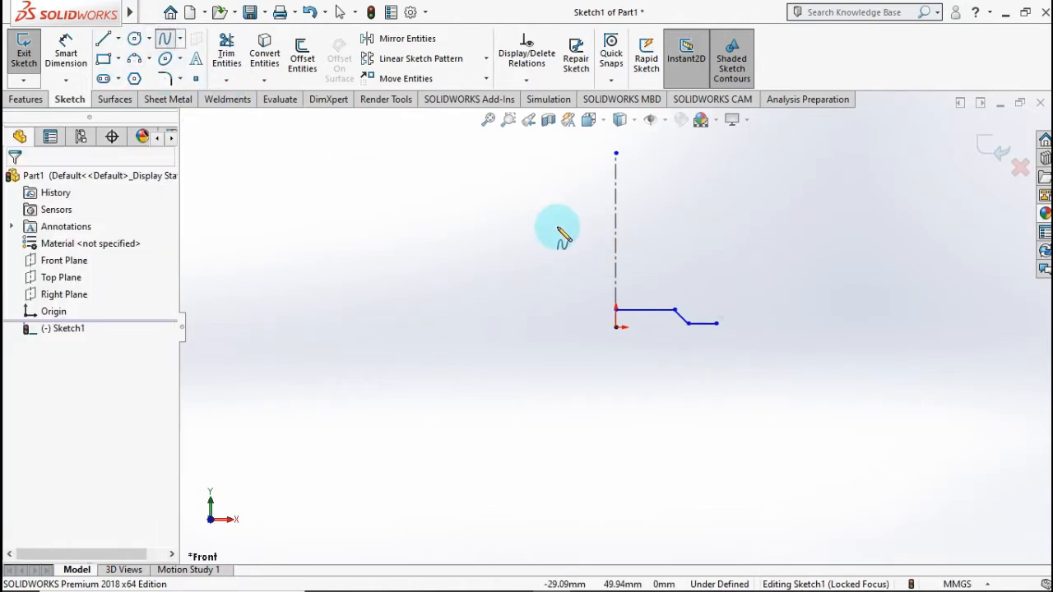
click(717, 324)
click(744, 161)
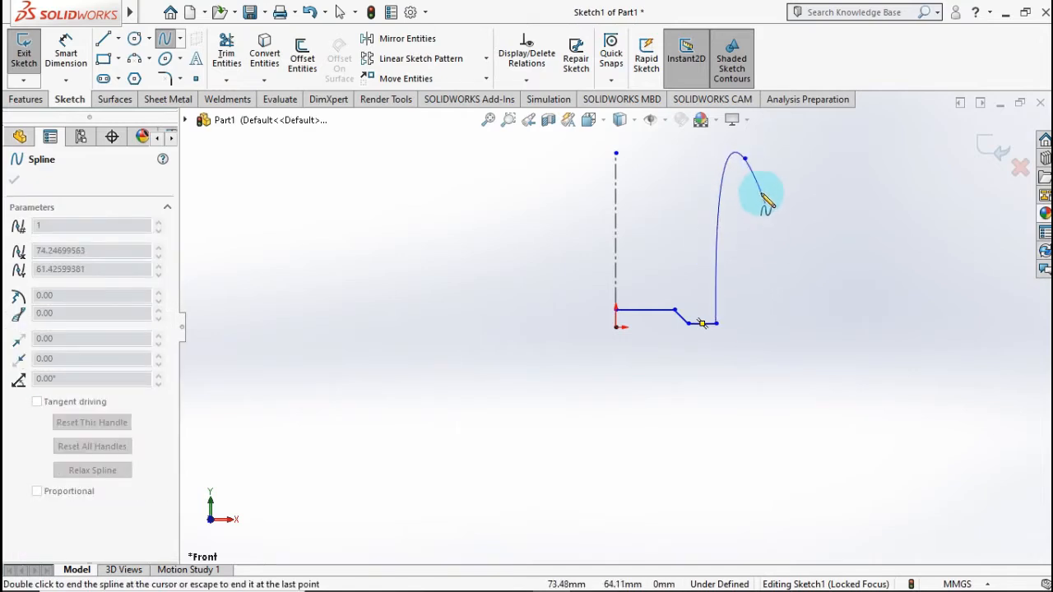
key(Escape)
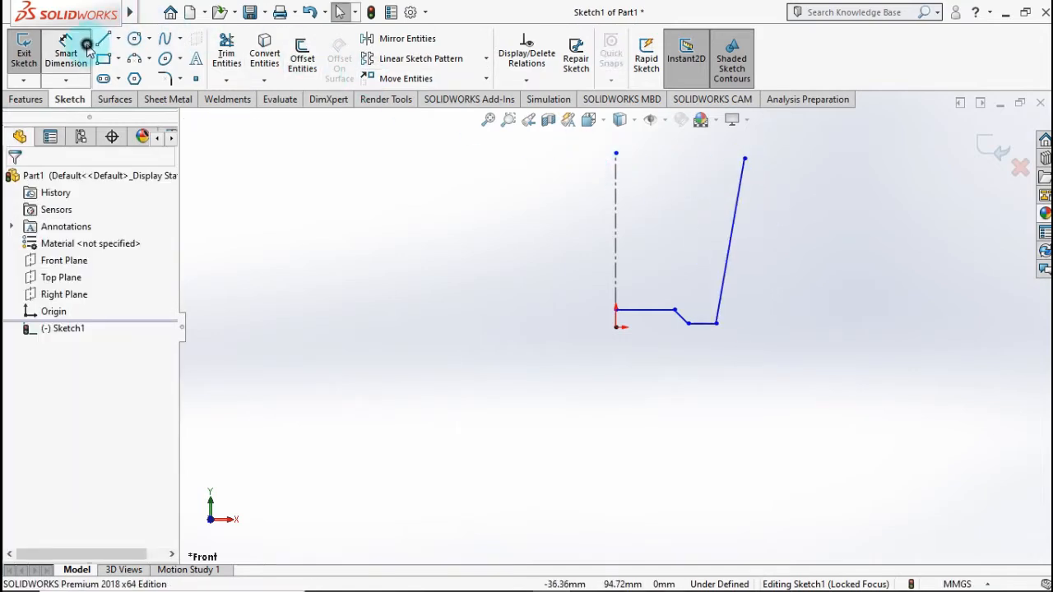
Step: Dimension the vertical distance between the spline's upper and lower endpoints as 110 mm
click(88, 47)
click(744, 163)
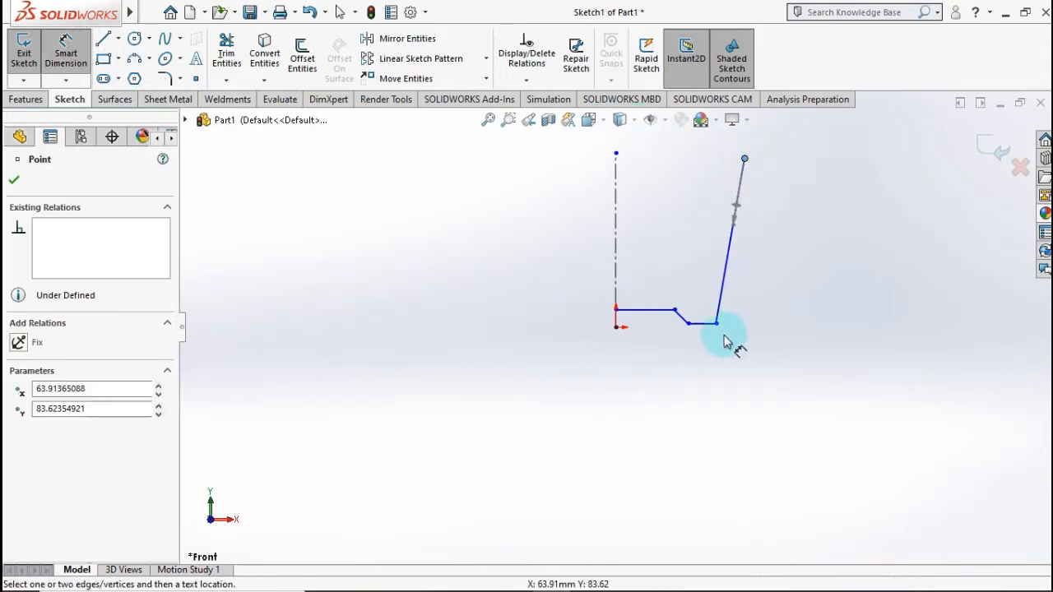
click(716, 323)
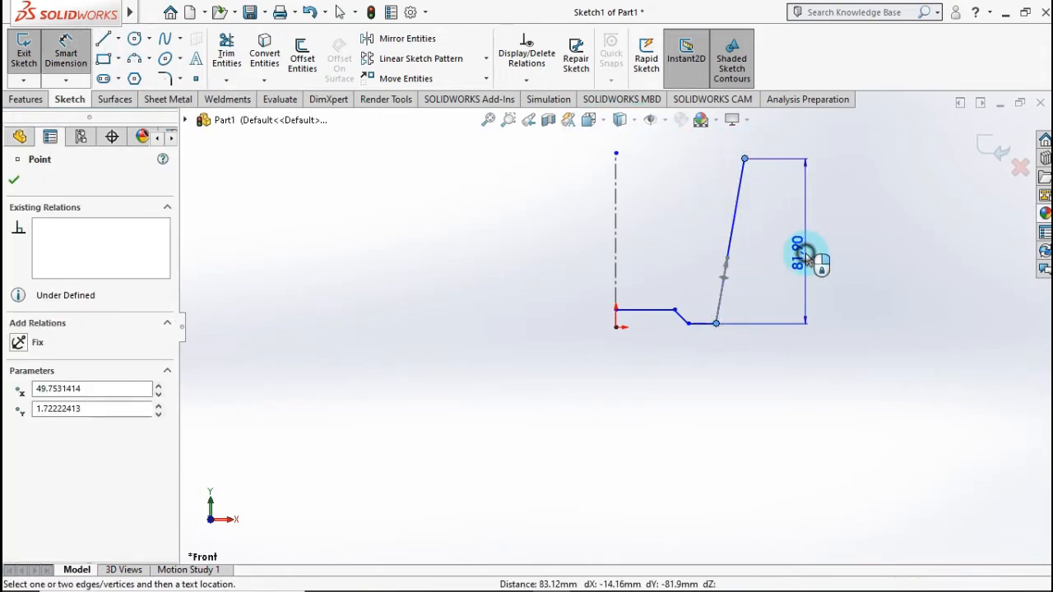
click(800, 257)
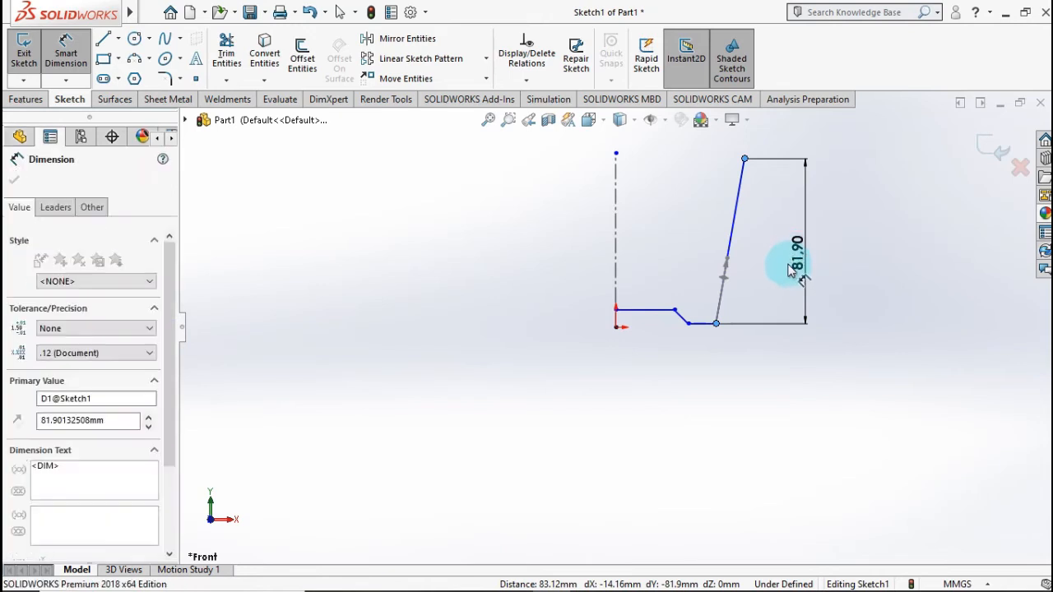
text(110)
click(738, 253)
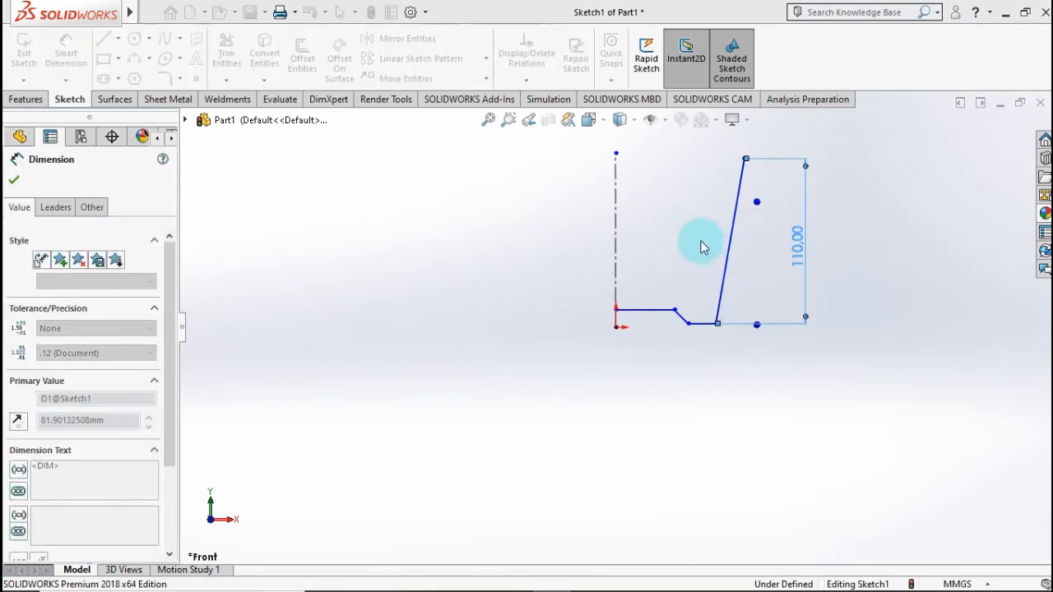
Step: Dimension the horizontal distance from the spline's upper endpoint to the centerline as 50 mm
scroll(698, 209, up, 1)
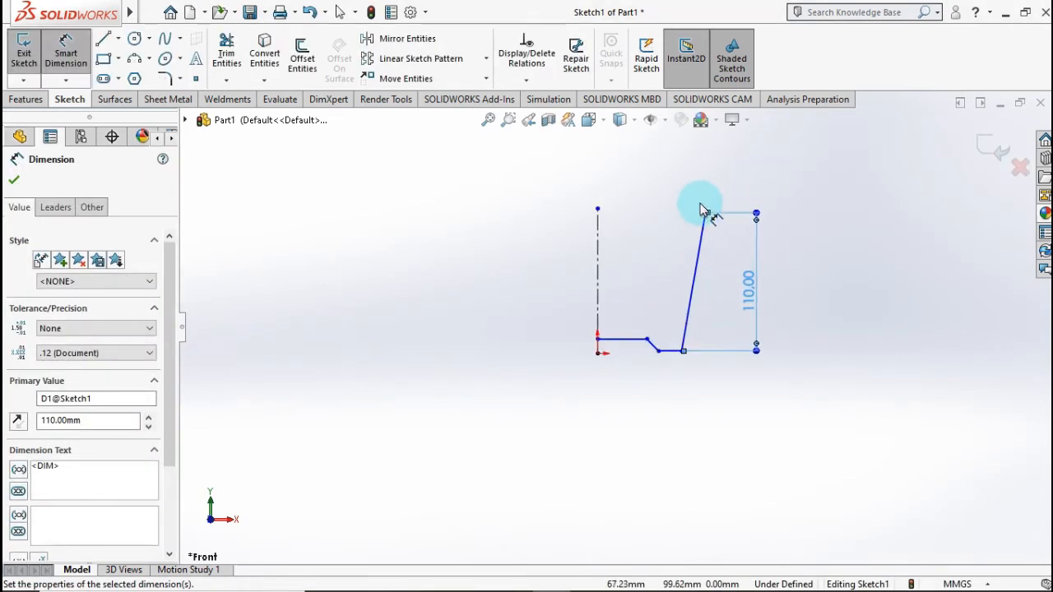
scroll(701, 206, down, 3)
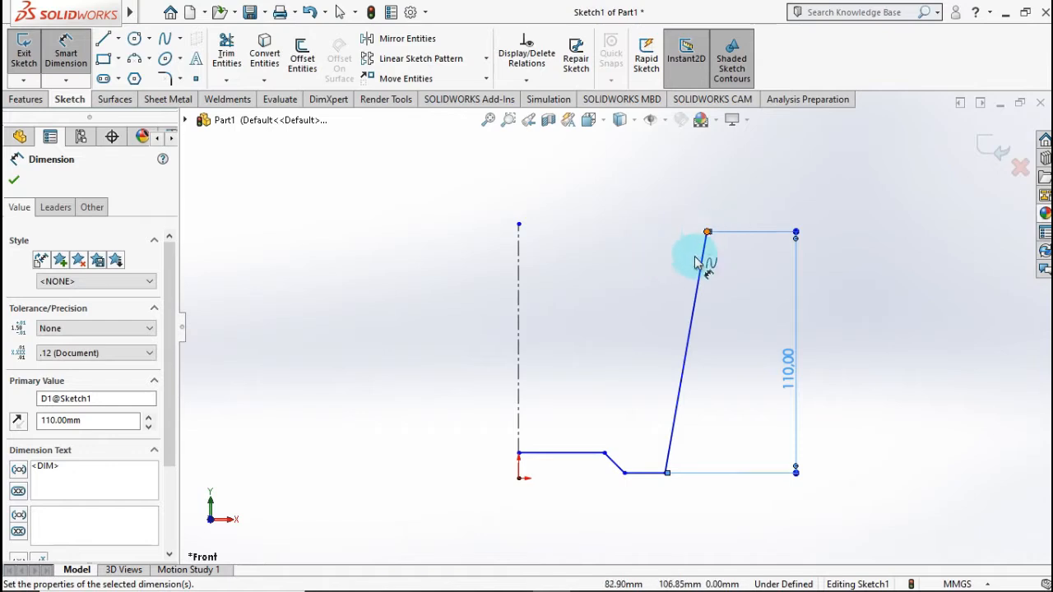
click(641, 257)
click(707, 234)
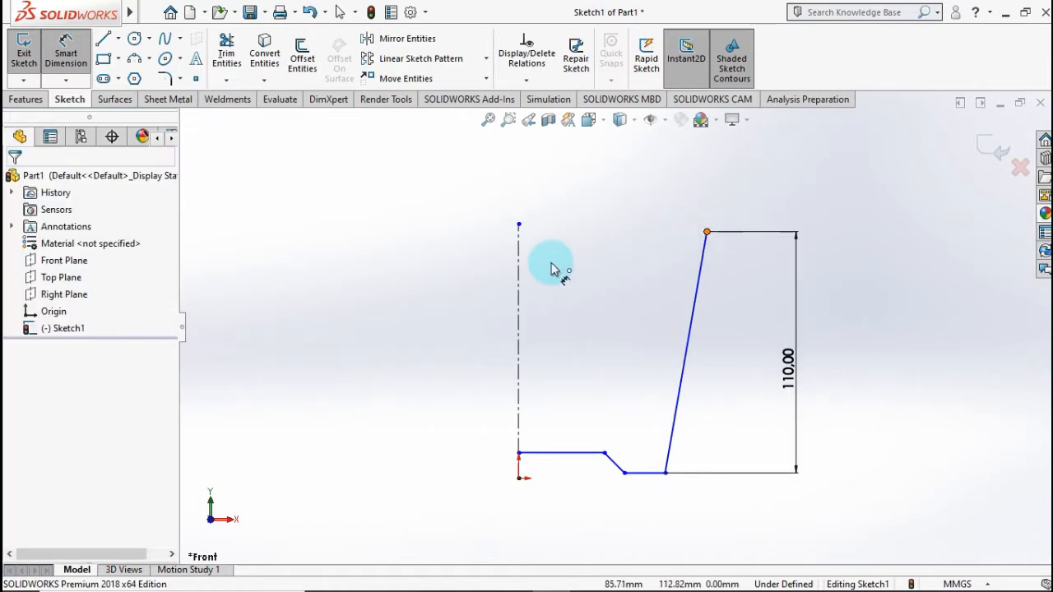
click(519, 257)
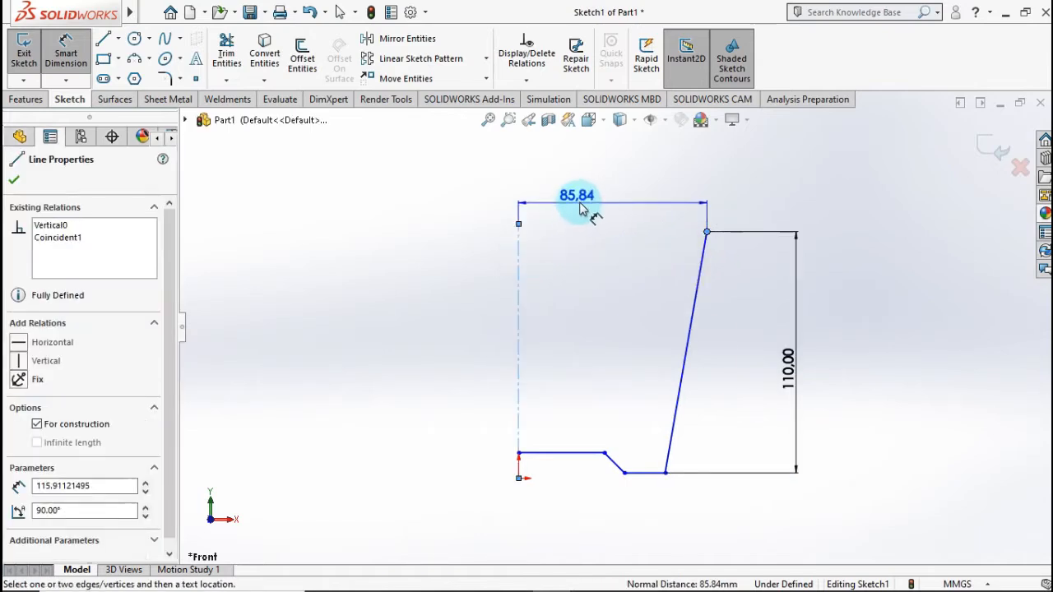
click(581, 204)
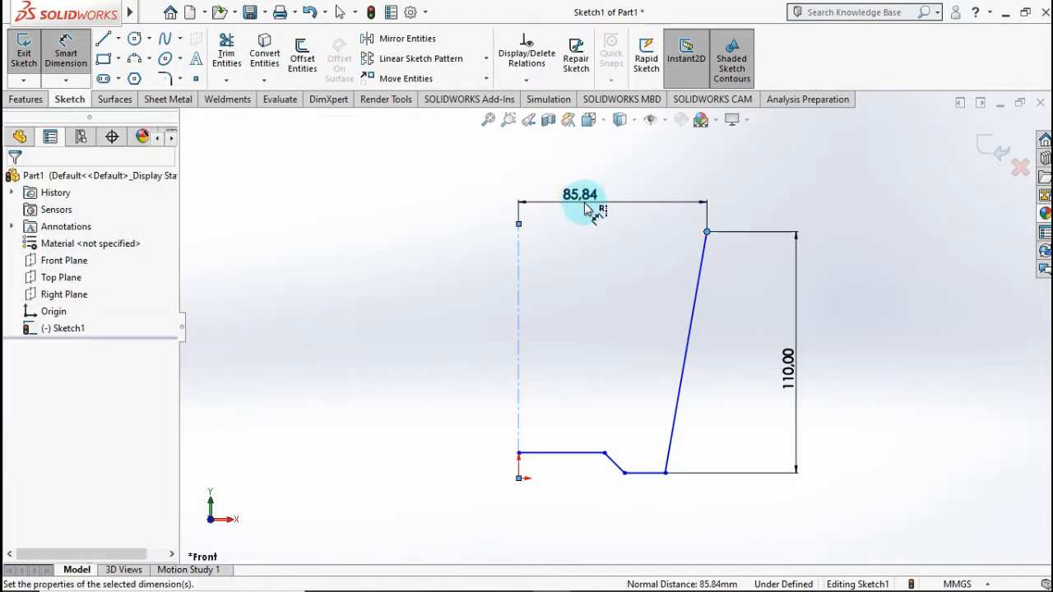
text(50)
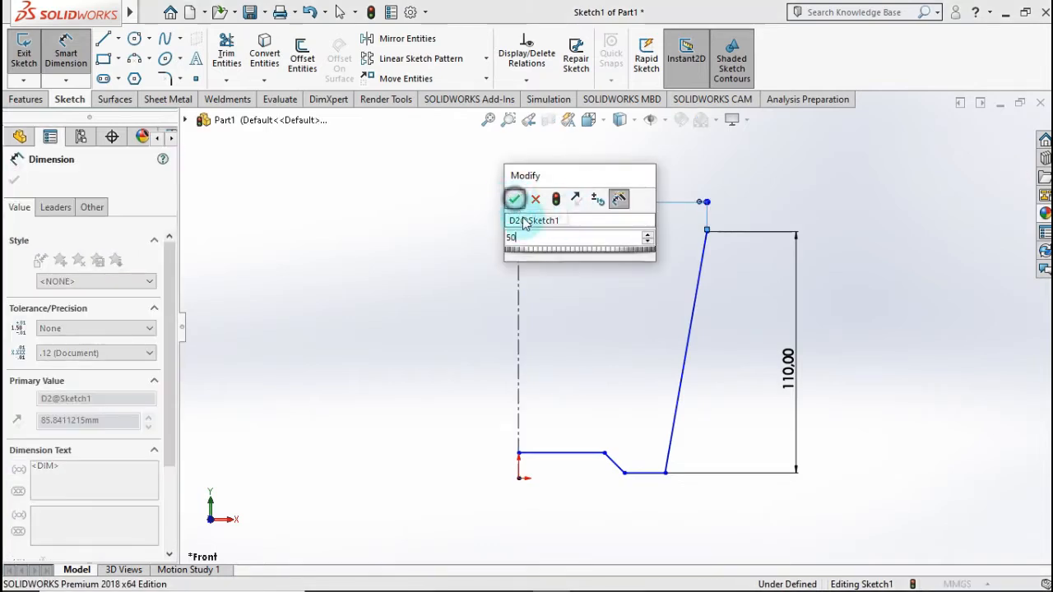
key(Return)
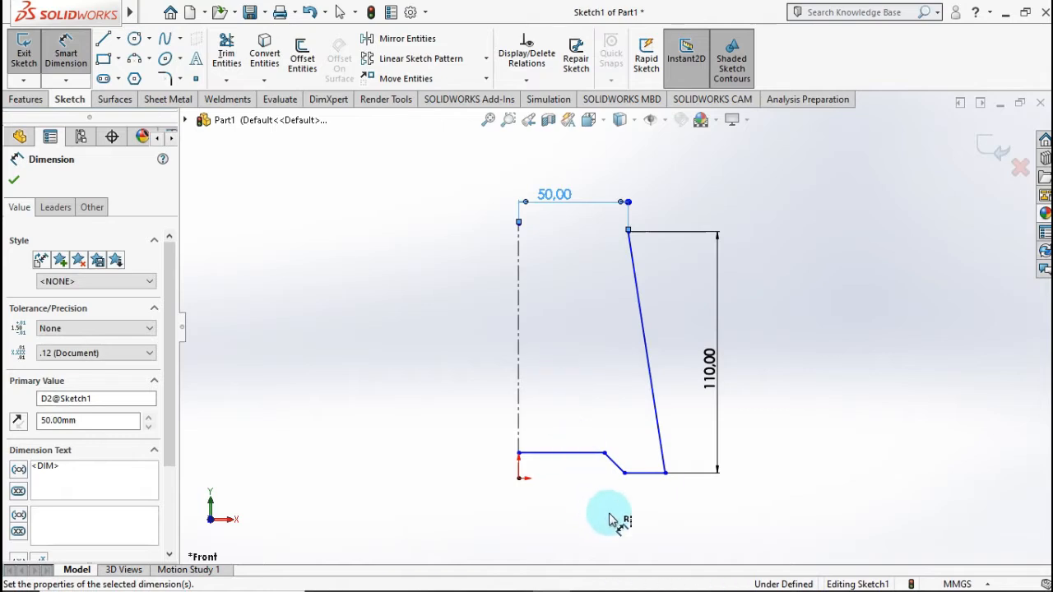
Step: Dimension the horizontal distance from the spline's lower endpoint to the centerline as 30 mm
click(664, 474)
click(518, 423)
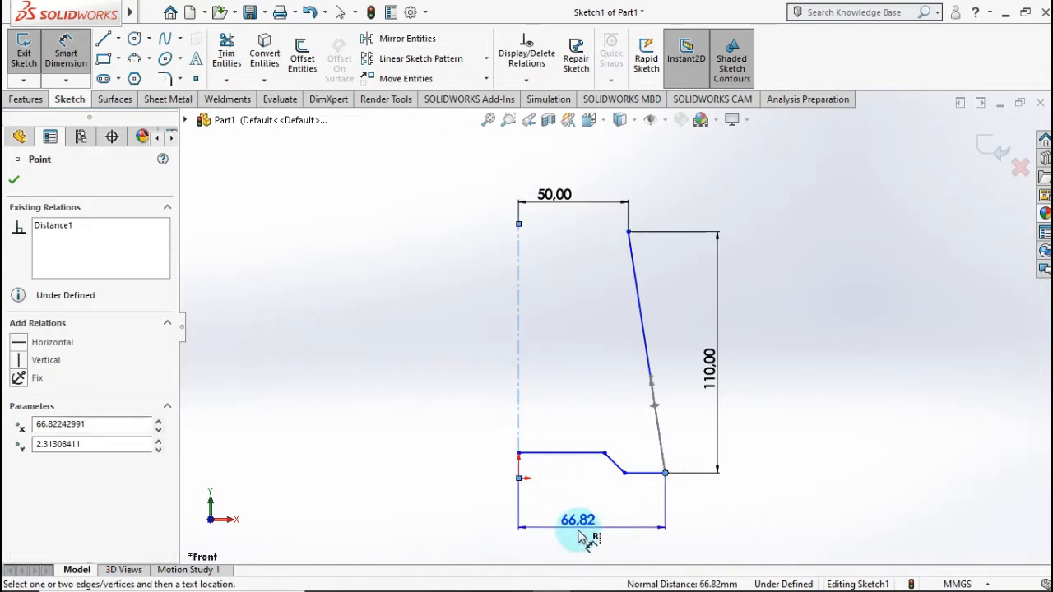
click(580, 535)
double_click(617, 536)
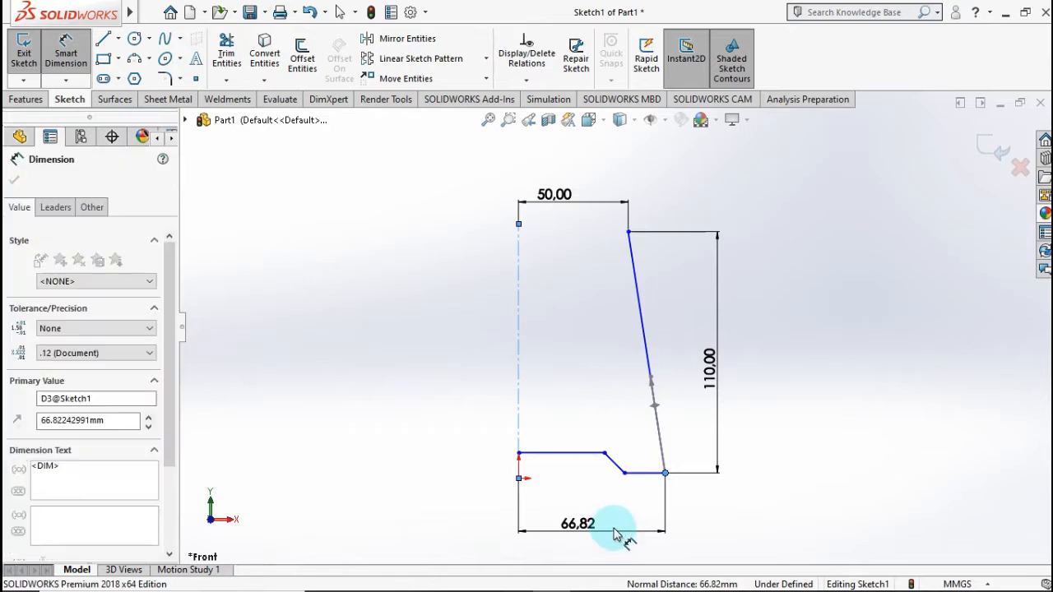
text(30)
click(513, 530)
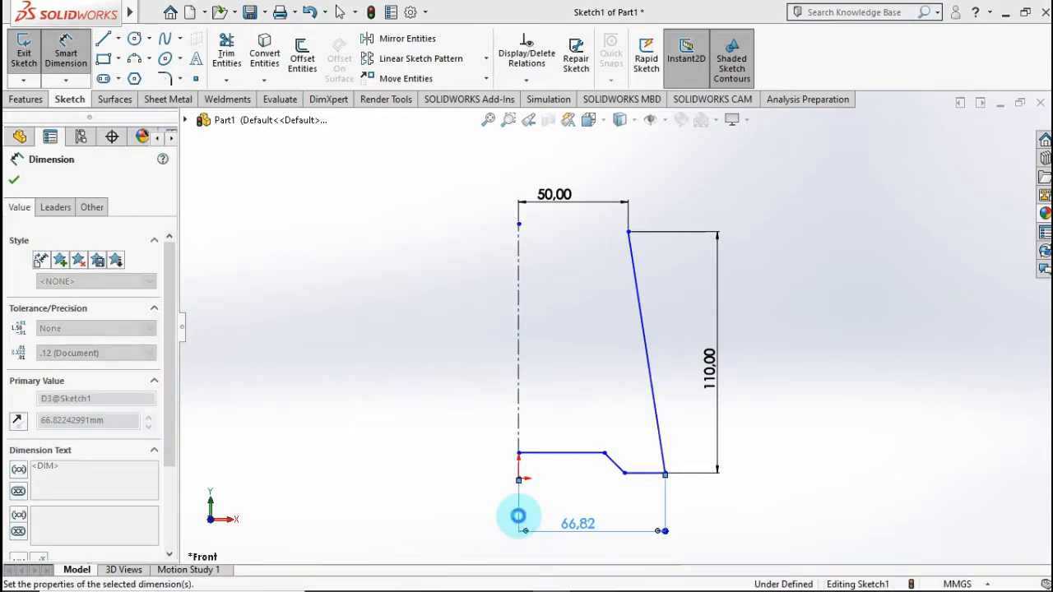
Step: Dimension the short bottom horizontal line as 5 mm, reversing its direction so it extends inward from the spline's lower endpoint
click(611, 494)
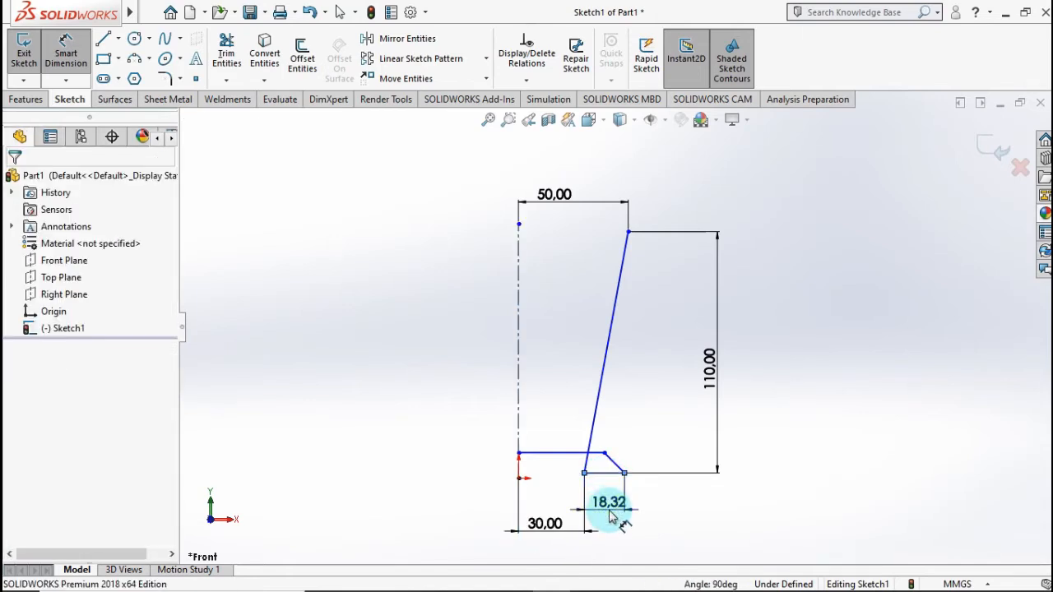
click(622, 526)
text(=5)
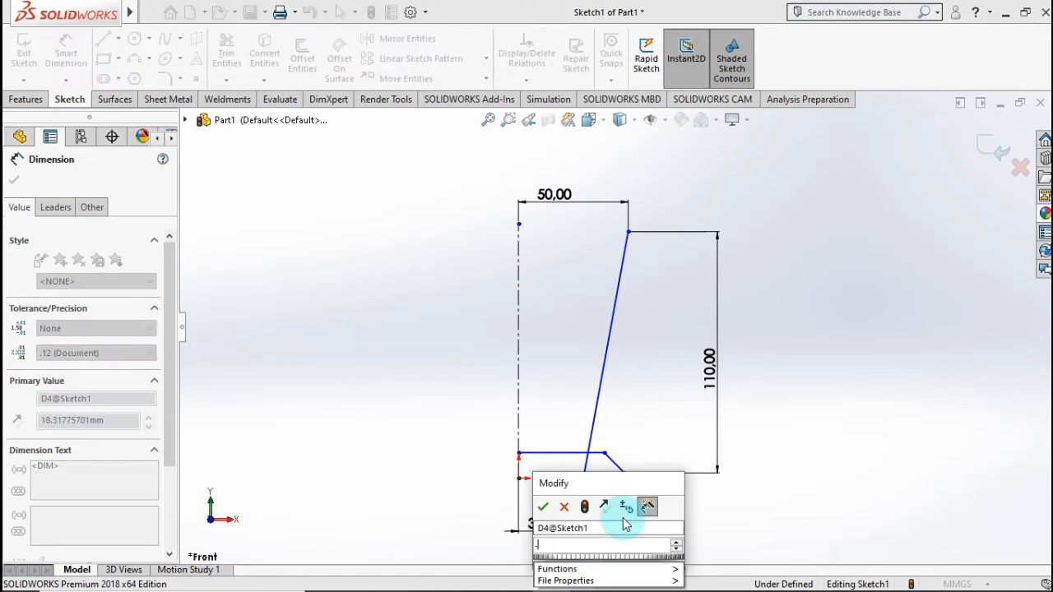
click(543, 507)
scroll(561, 485, down, 4)
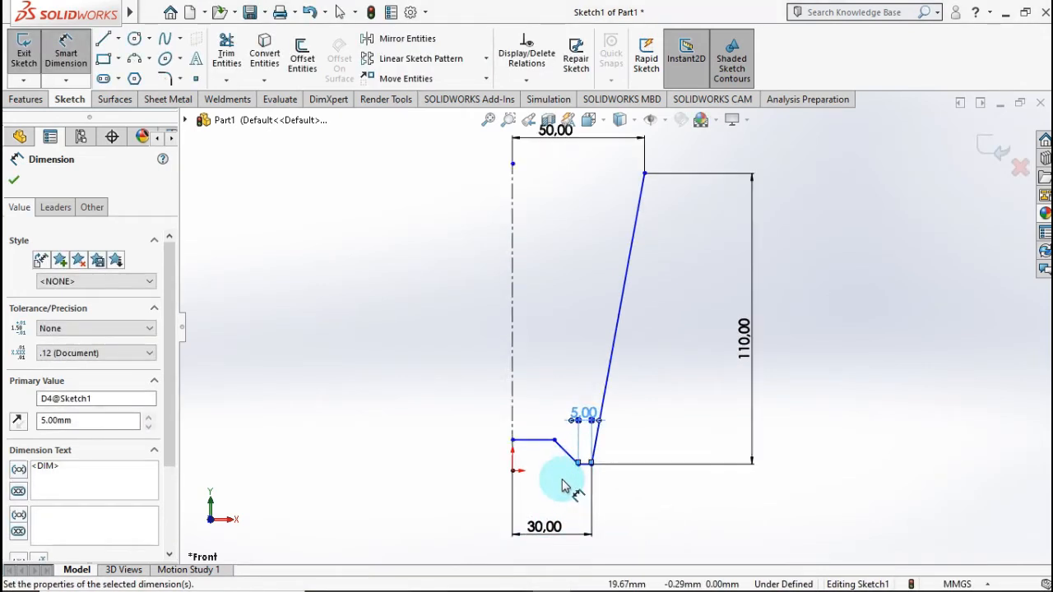
click(563, 474)
Step: Dimension the vertical distance between the raised inner horizontal line and the short bottom line as 3 mm
scroll(562, 384, down, 4)
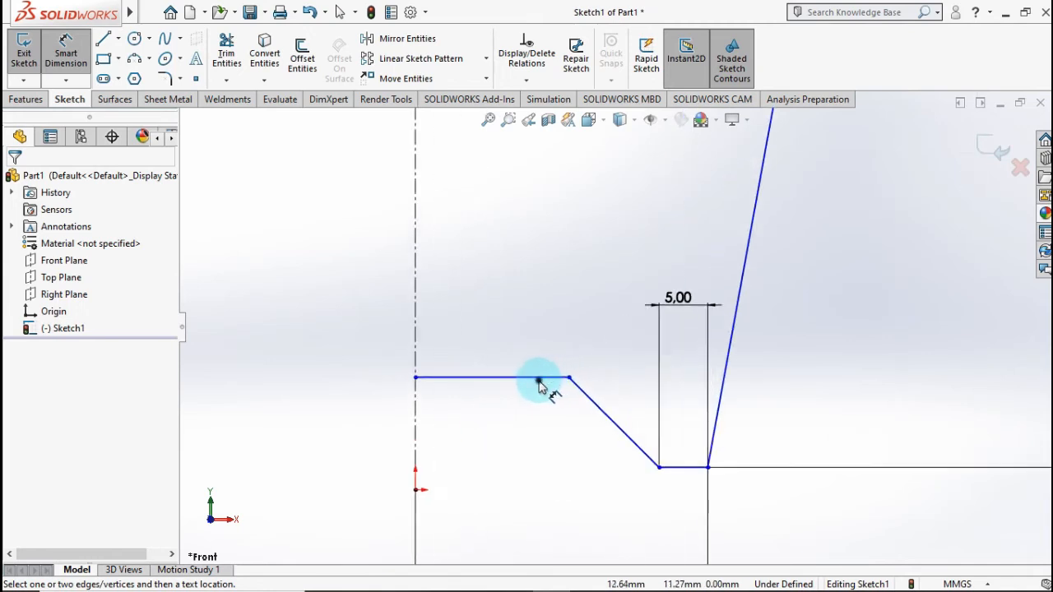
click(536, 381)
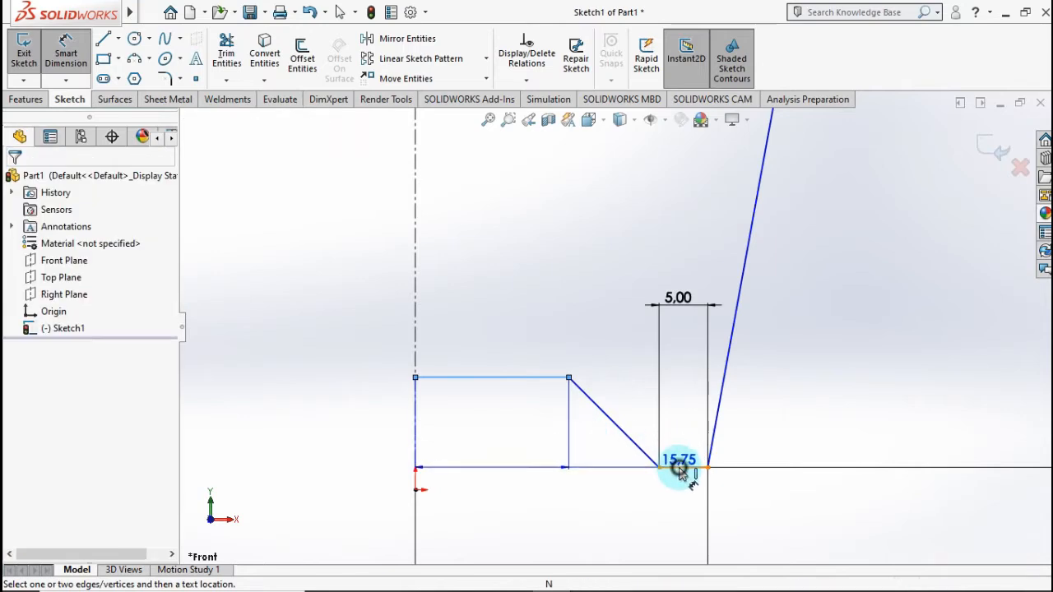
click(680, 467)
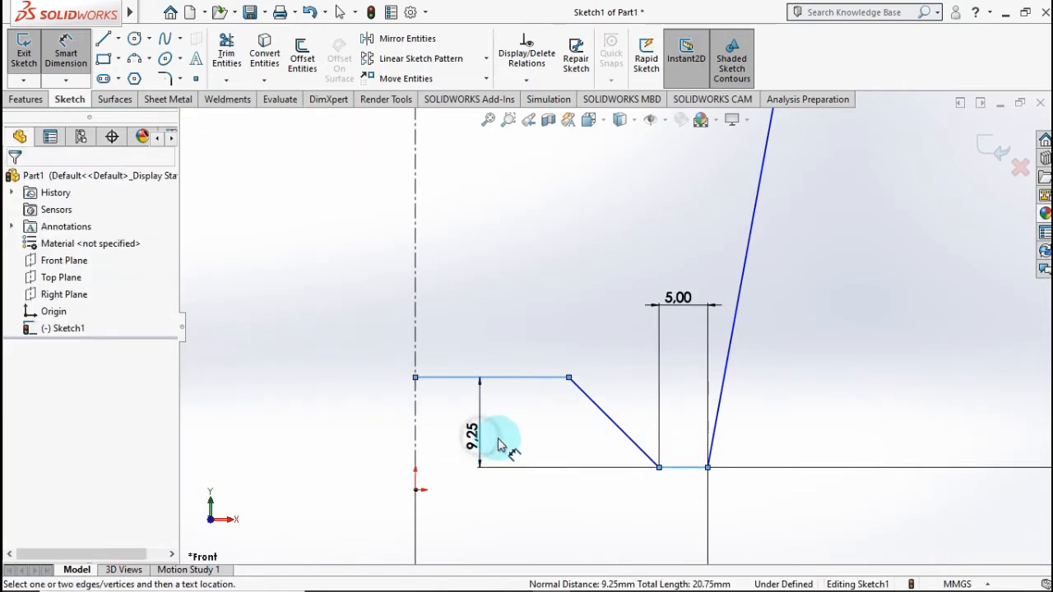
click(503, 450)
text(3)
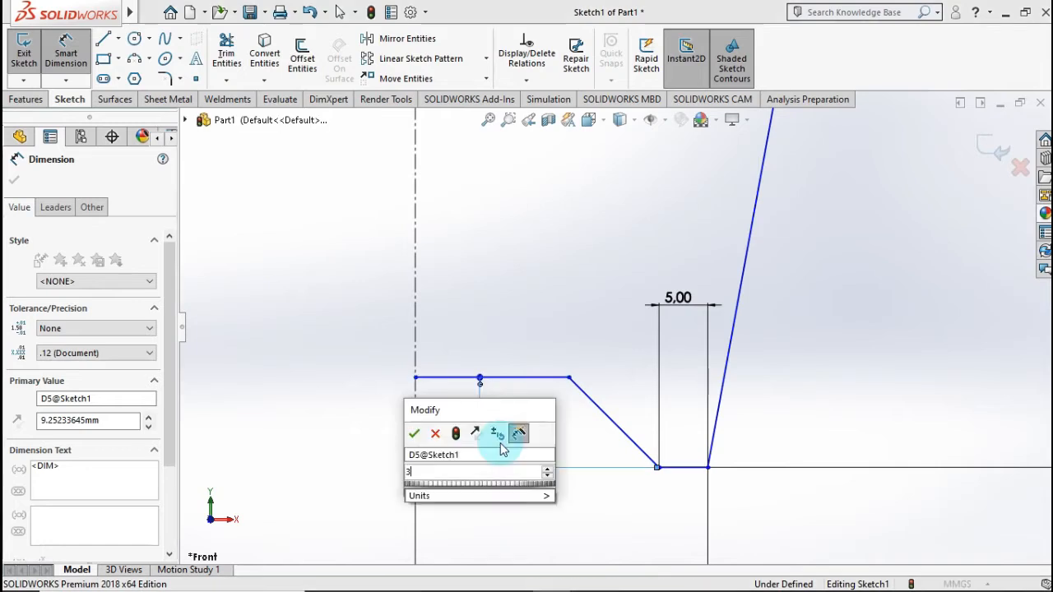
click(413, 436)
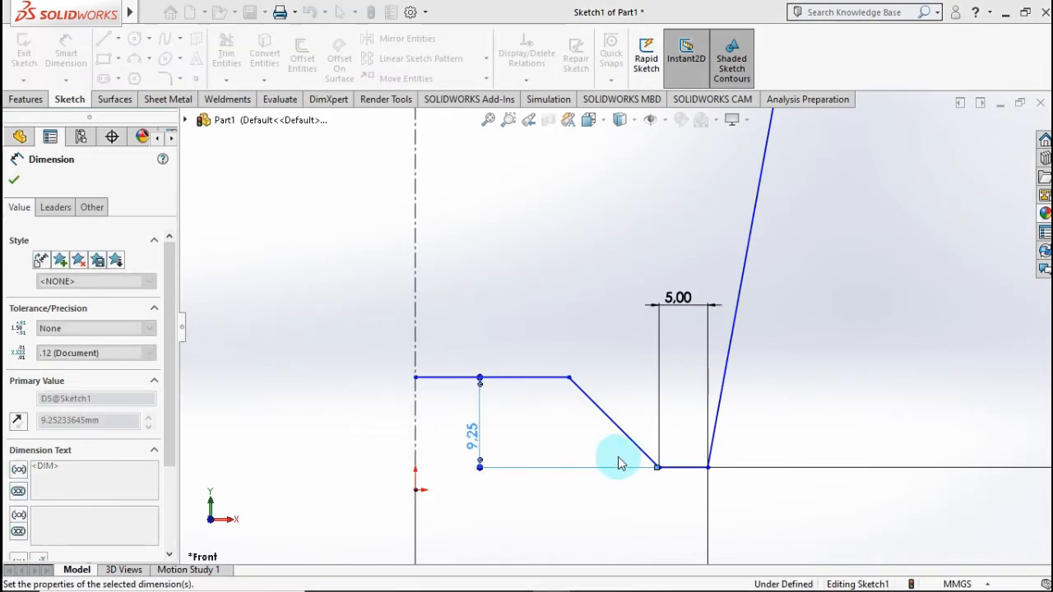
Step: Dimension the angle between the slanted line and the short bottom horizontal line as 120 degrees
click(684, 462)
click(680, 467)
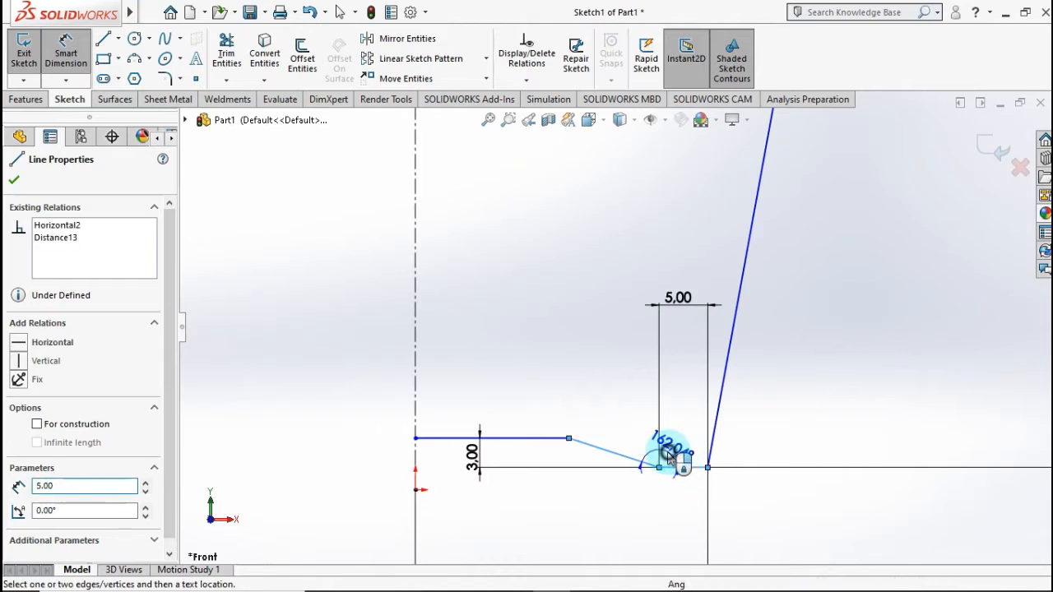
click(651, 456)
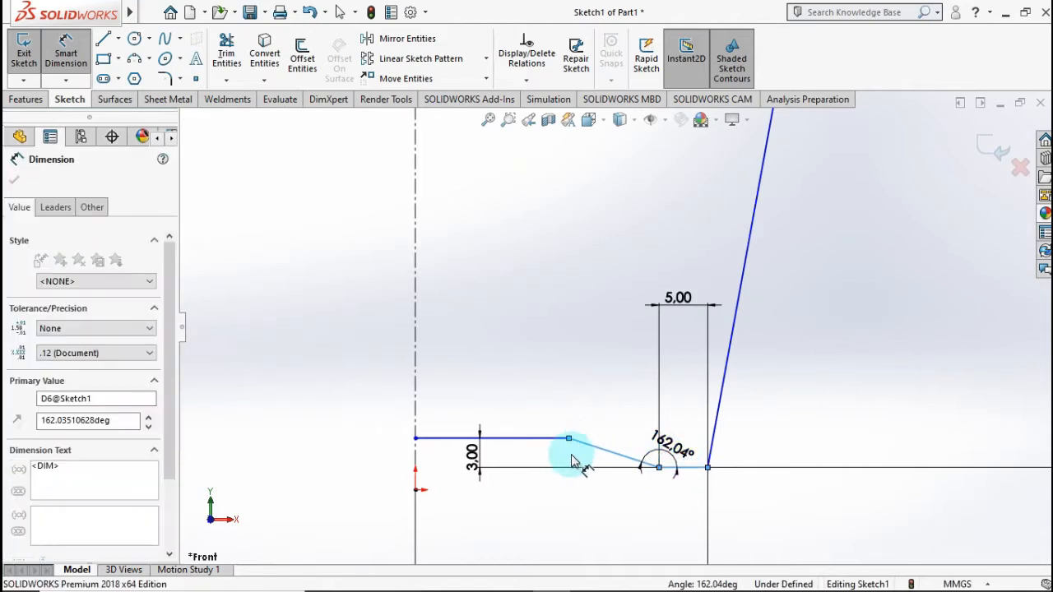
text(120)
click(603, 449)
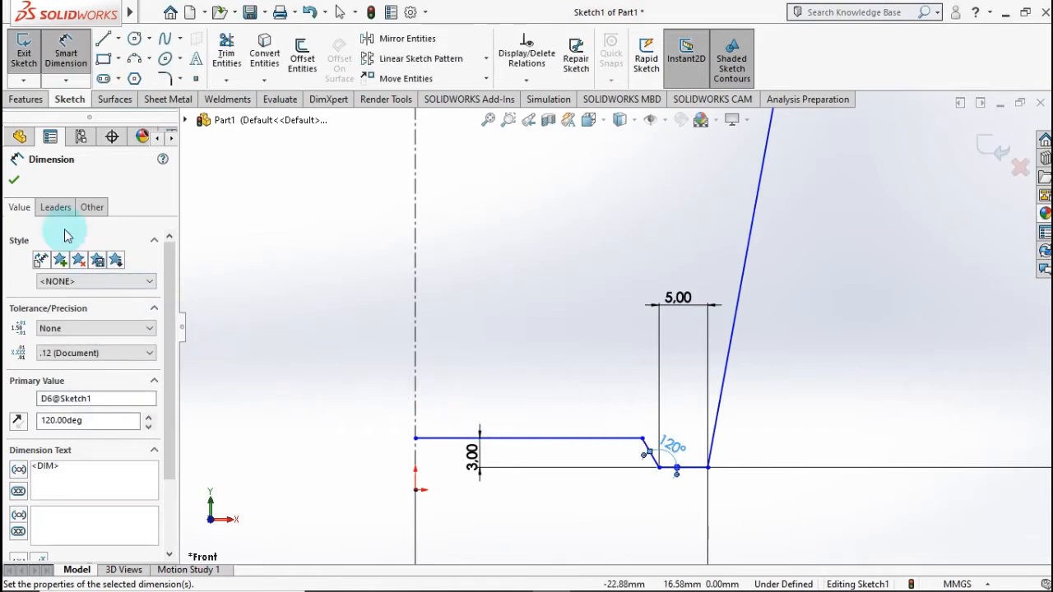
click(14, 180)
key(Escape)
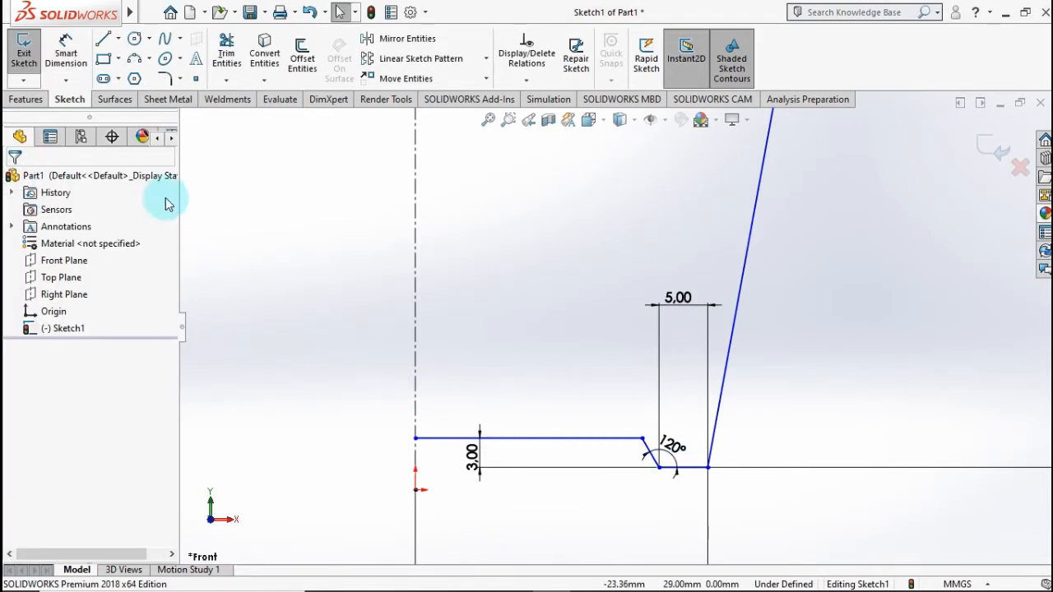
Step: Round the corners at both ends of the slanted line with 2 mm sketch fillets
click(163, 80)
text(2)
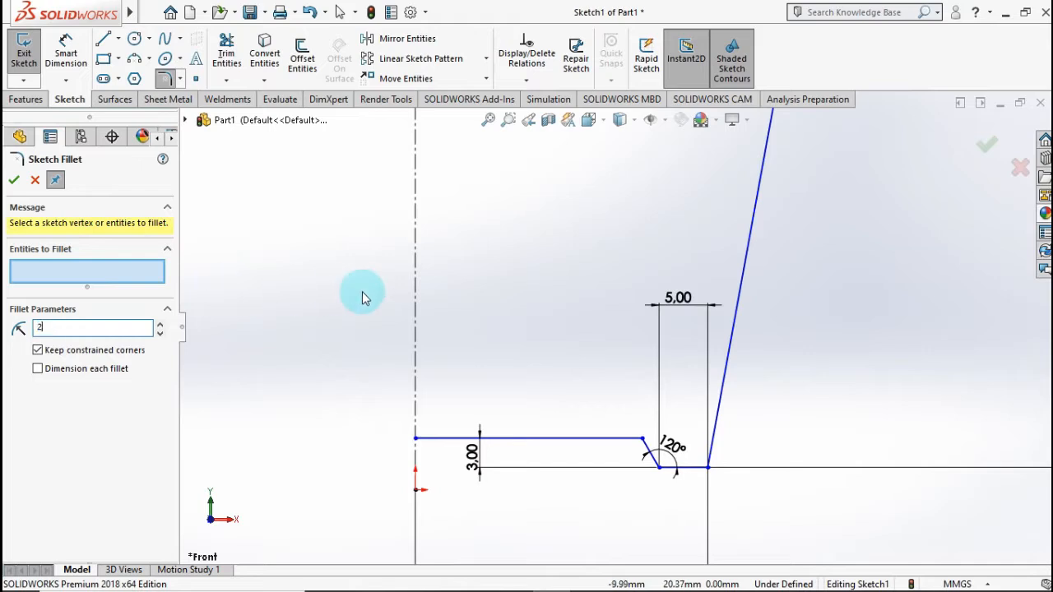
click(369, 293)
click(644, 441)
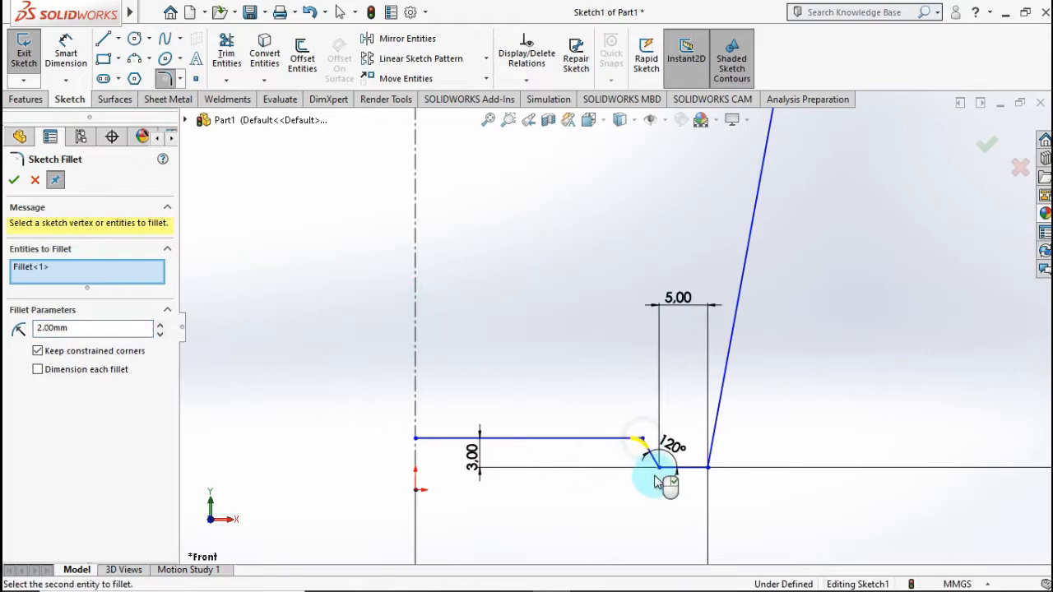
click(658, 469)
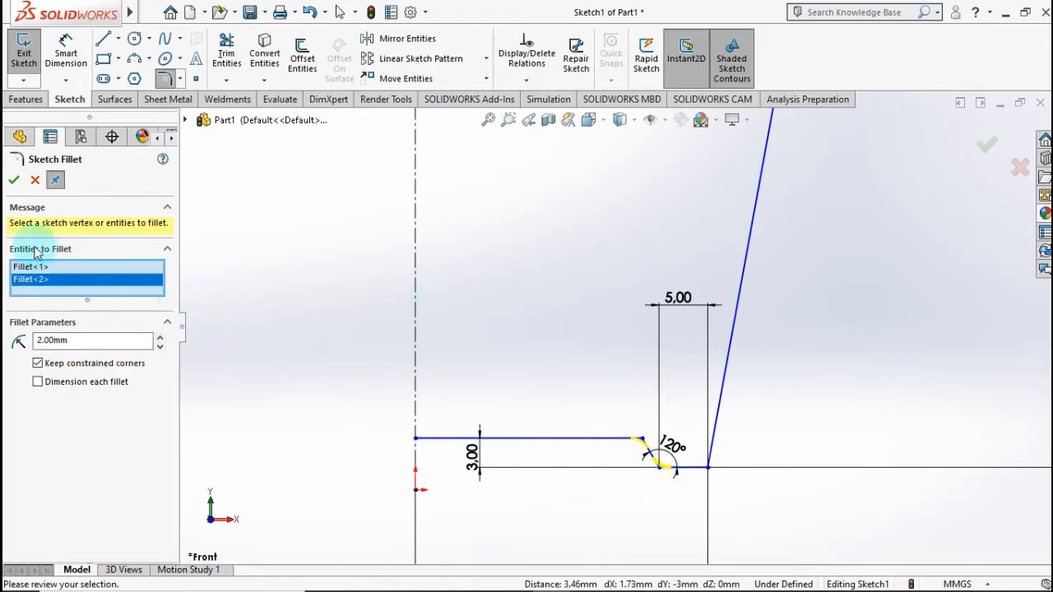
click(13, 181)
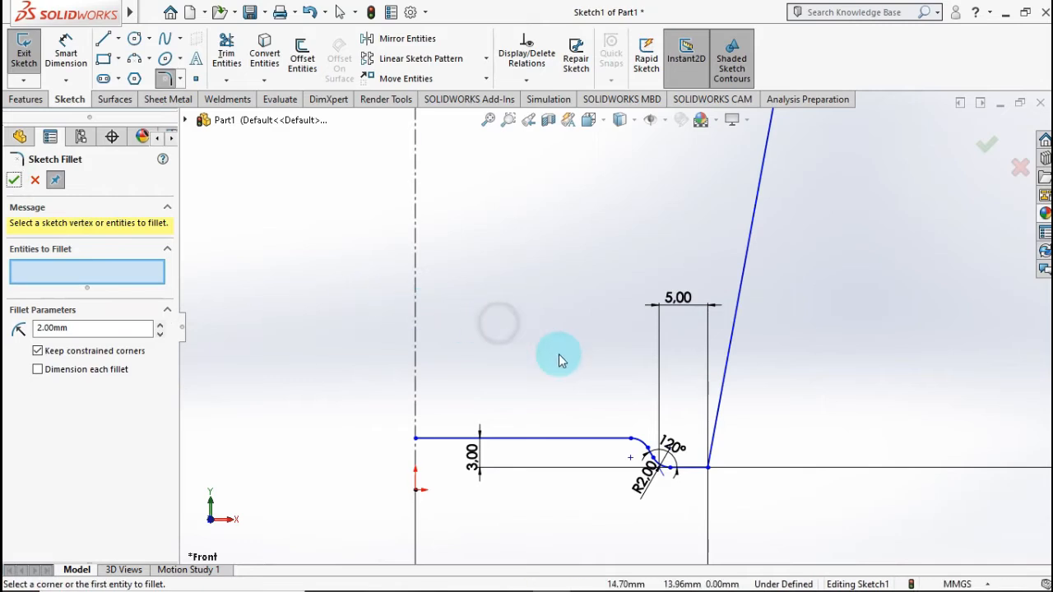
scroll(558, 353, up, 8)
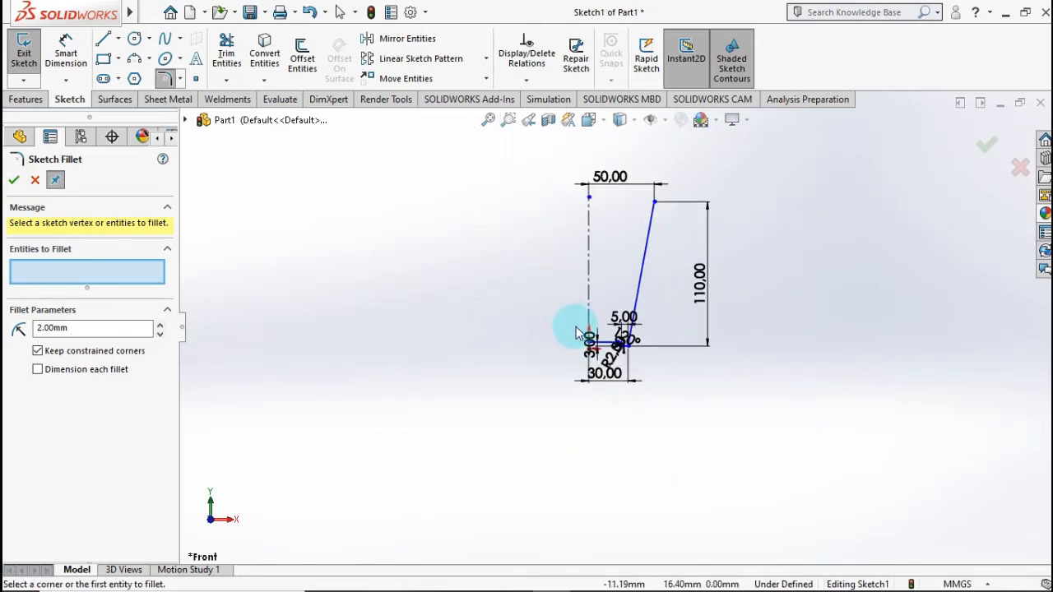
scroll(619, 267, down, 3)
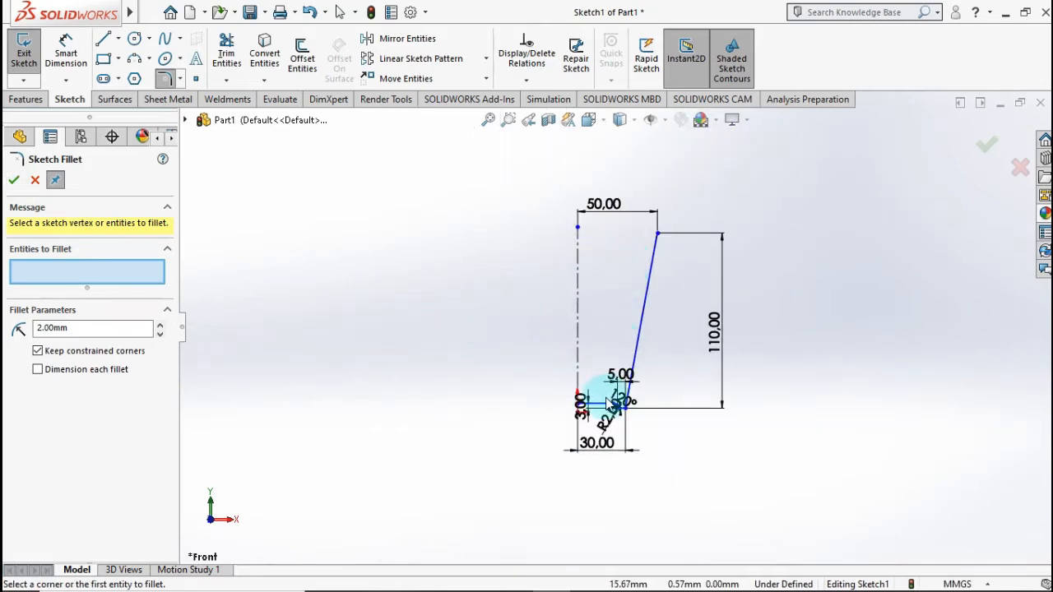
scroll(645, 371, down, 5)
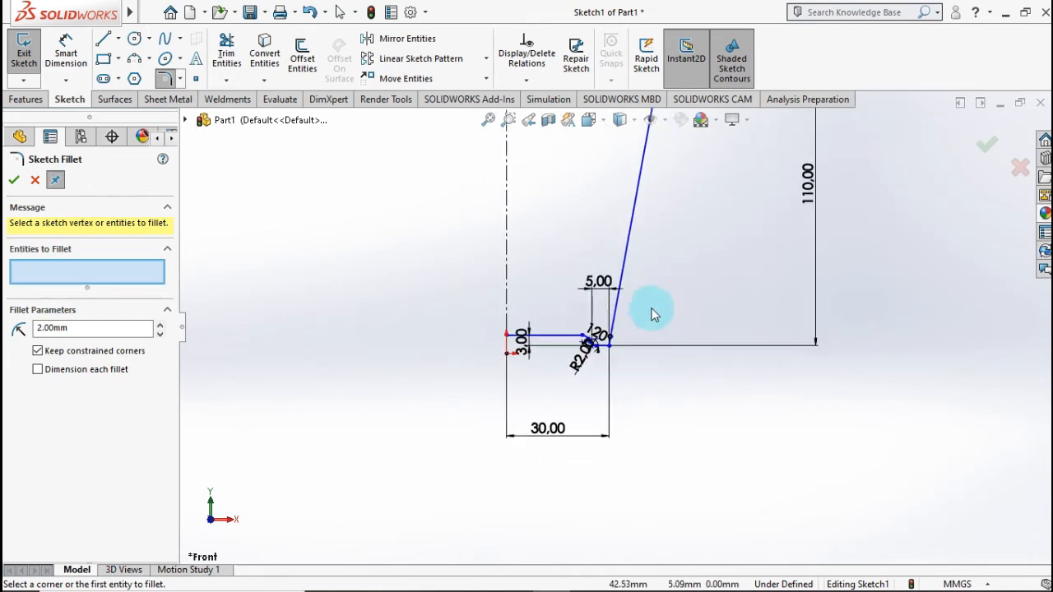
scroll(662, 247, up, 8)
scroll(665, 228, down, 7)
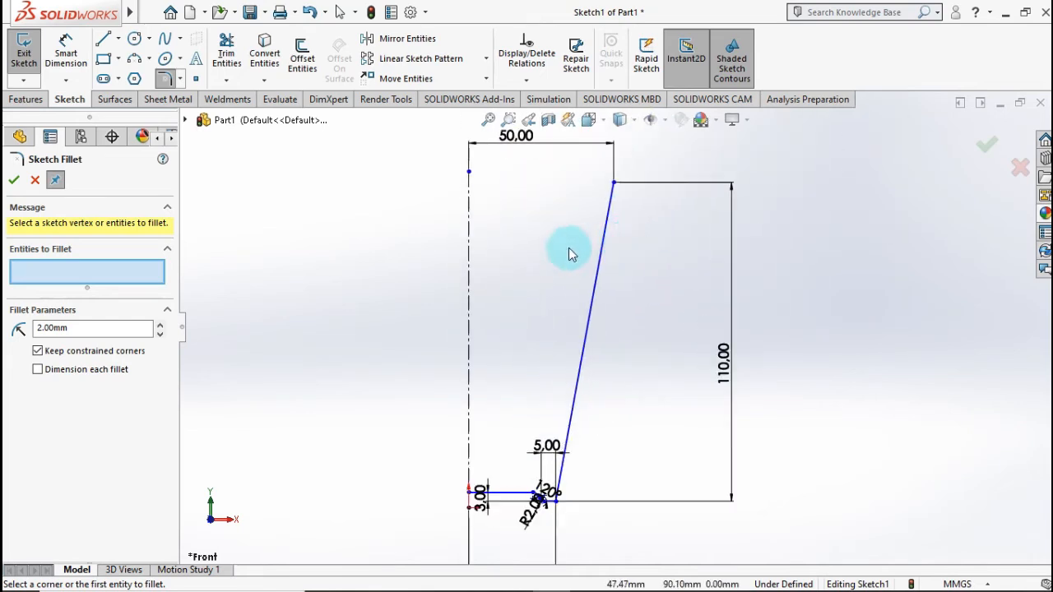
click(988, 146)
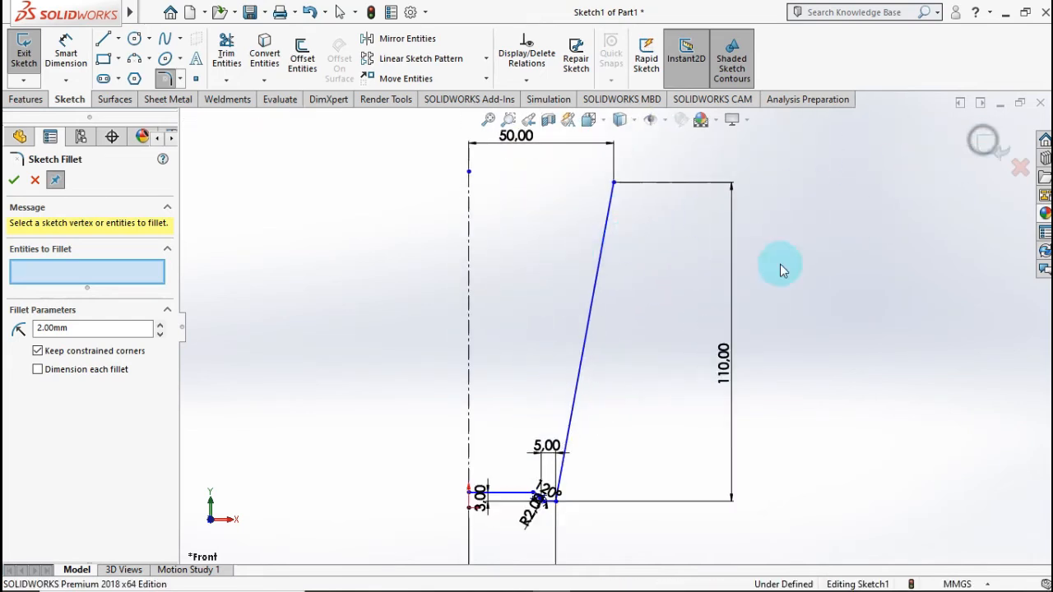
Step: Make the tangent handle at the spline's upper endpoint vertical
click(613, 295)
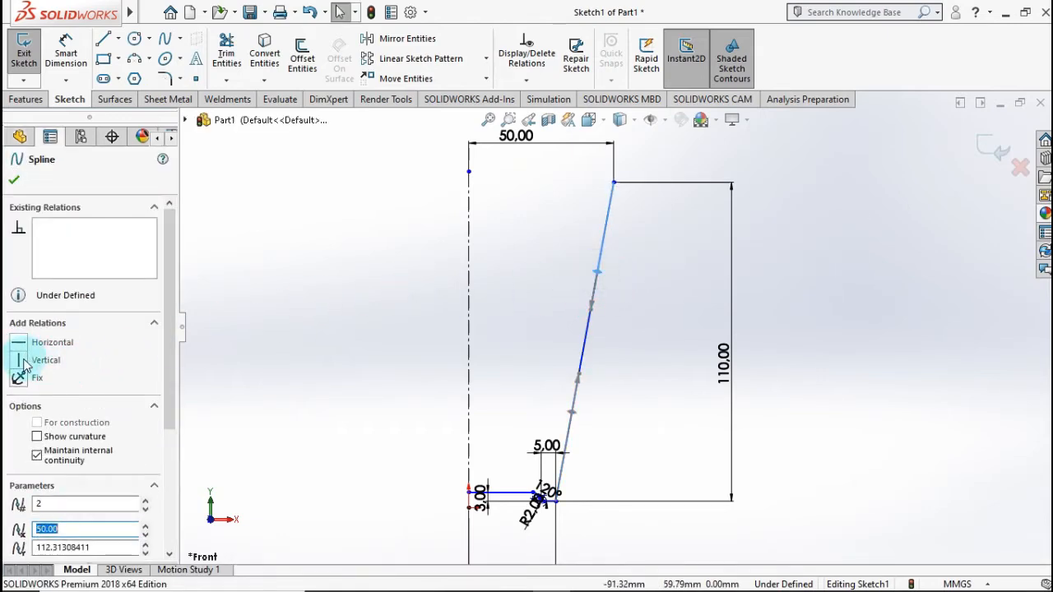
click(19, 362)
click(21, 187)
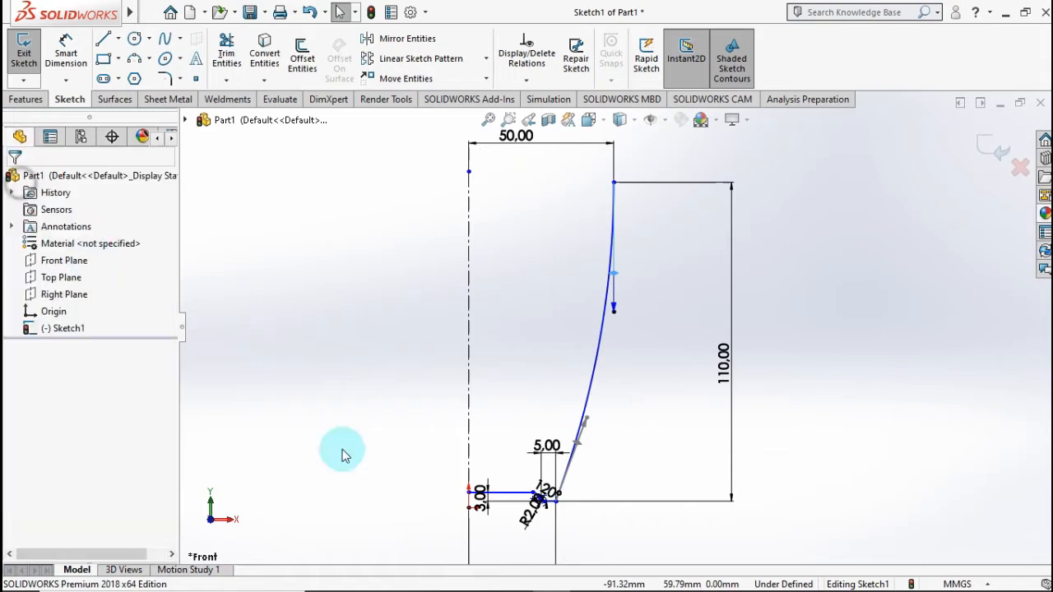
Step: Make the tangent handle at the spline's lower endpoint horizontal
click(600, 467)
click(580, 443)
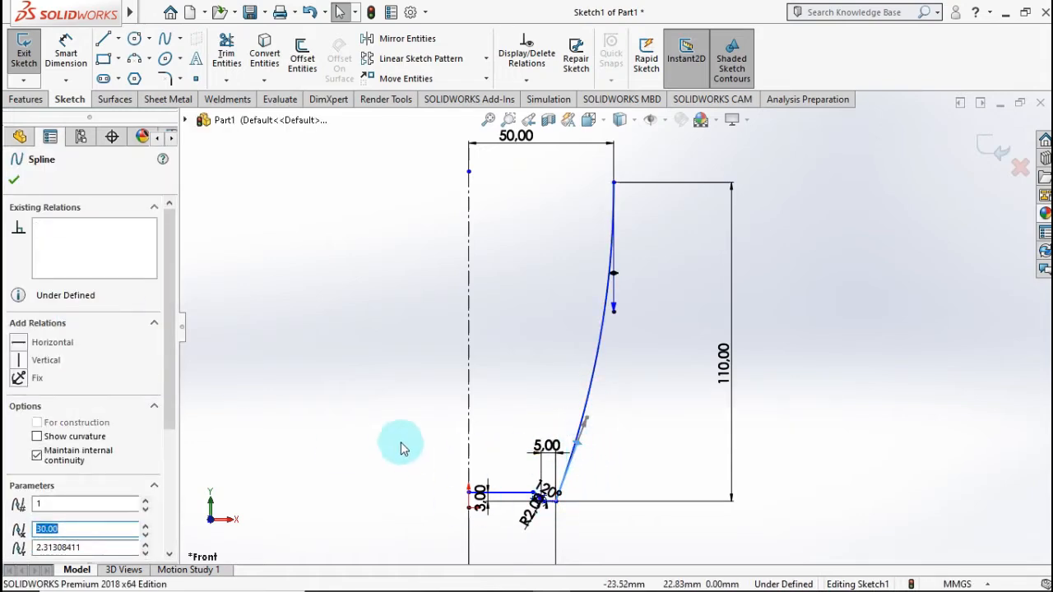
click(18, 344)
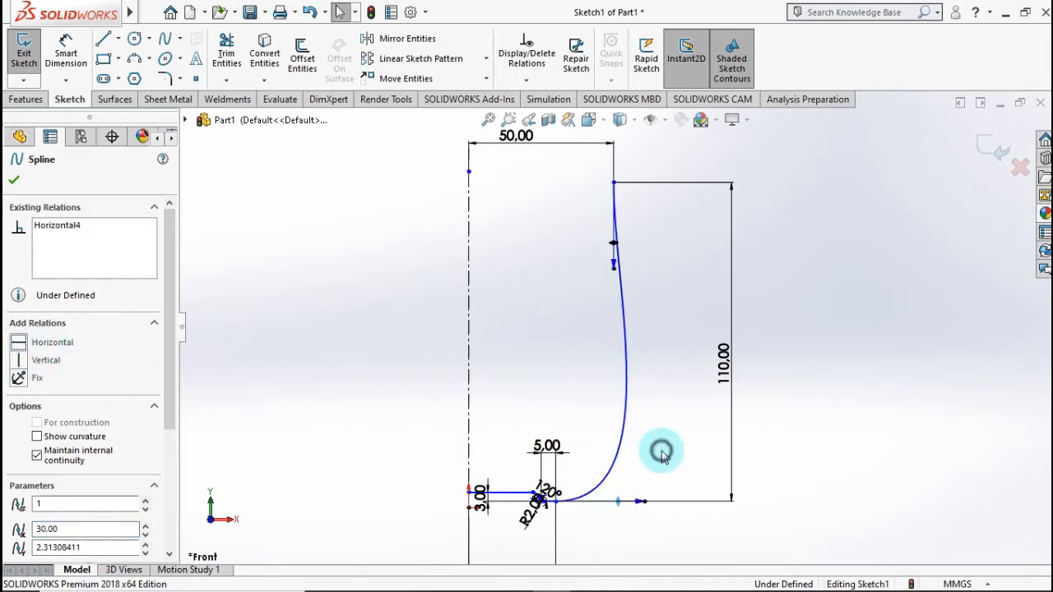
click(663, 453)
Step: Shorten the spline's lower tangent handle considerably so the wall curves up tightly from the short bottom line
scroll(647, 479, down, 5)
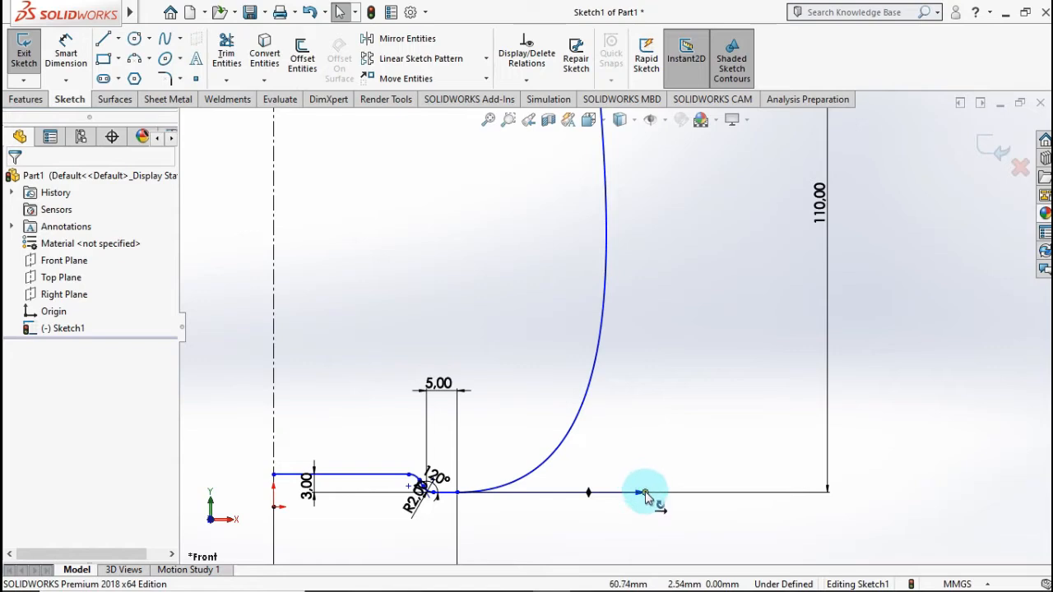
drag(623, 498, 498, 485)
click(650, 311)
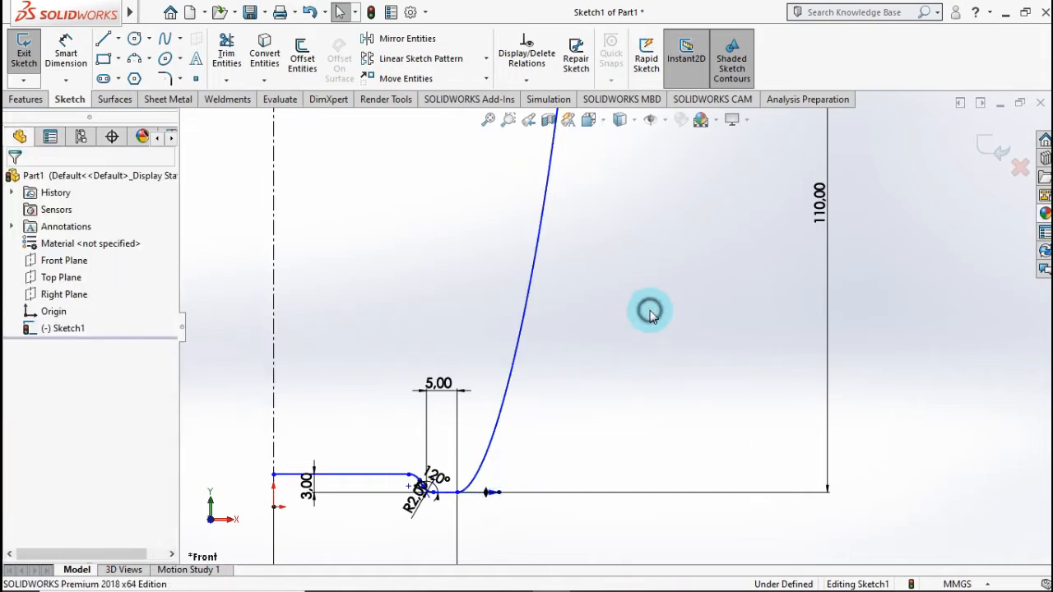
Step: Lengthen the spline's upper vertical tangent handle slightly to adjust the curvature of the upper wall
scroll(618, 323, up, 6)
scroll(601, 214, down, 4)
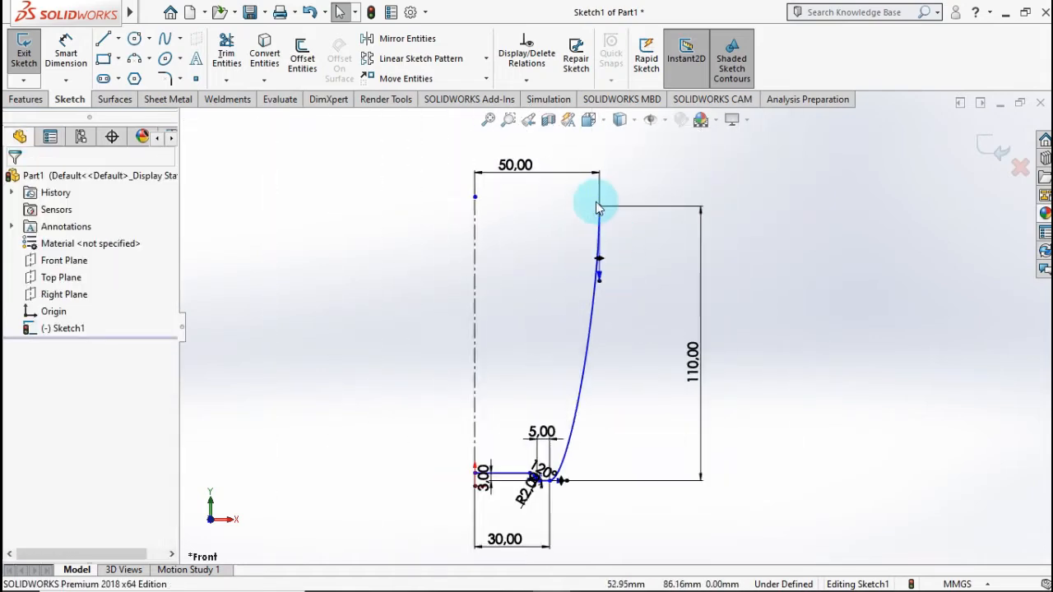
drag(603, 303, 560, 330)
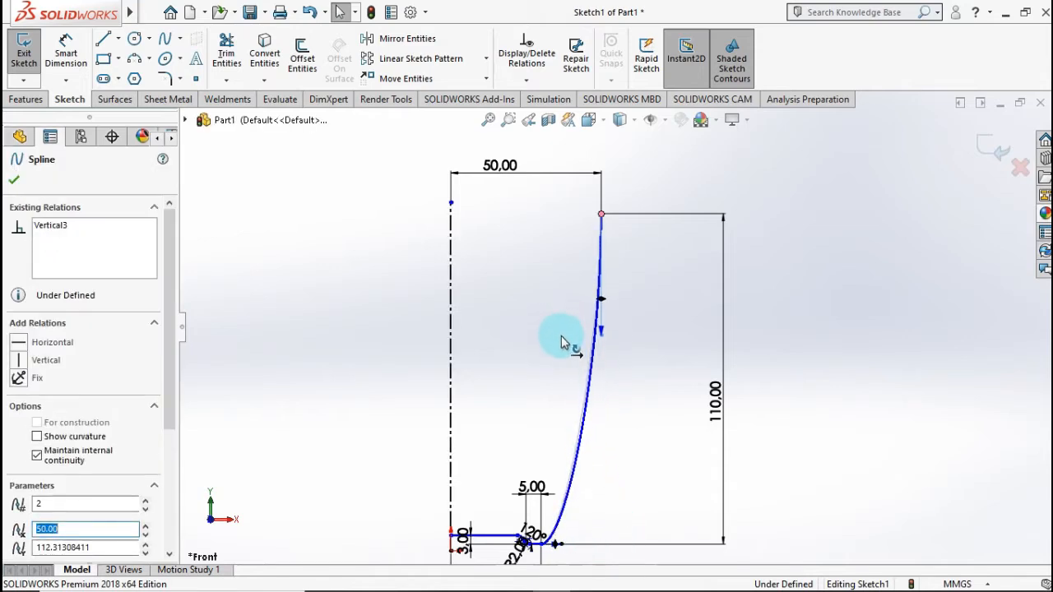
drag(566, 317, 567, 340)
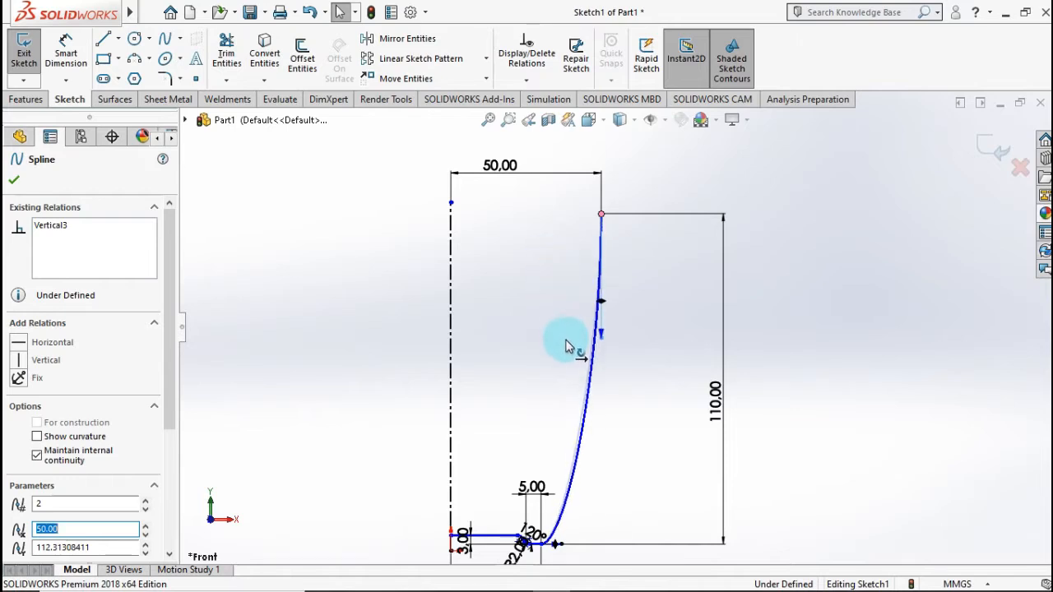
click(614, 458)
Step: Shorten the spline's lower horizontal tangent handle a little more to tighten the curve at the base
scroll(589, 480, up, 3)
scroll(580, 479, down, 3)
scroll(568, 406, down, 3)
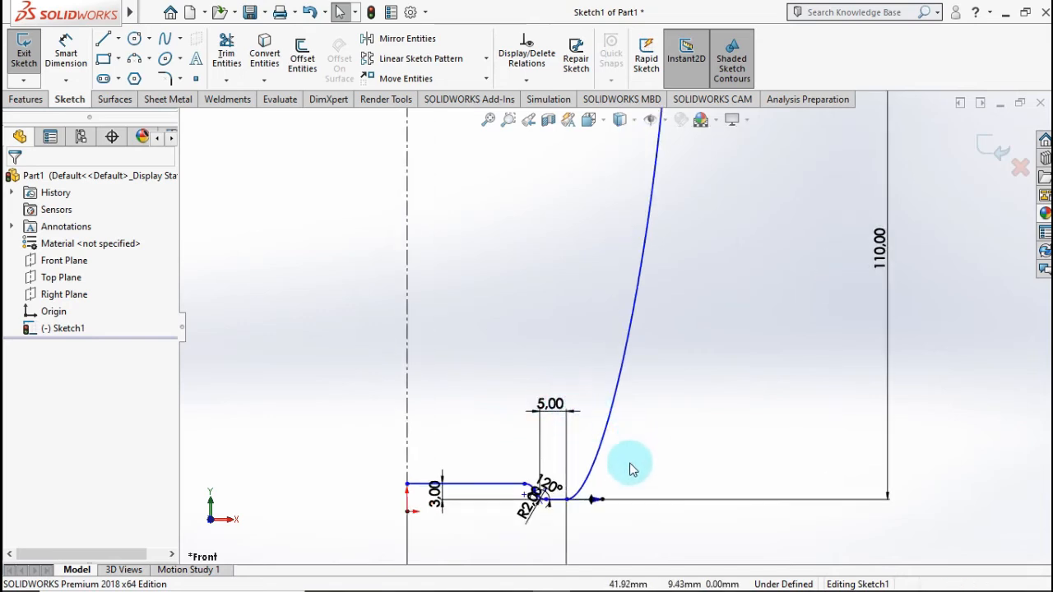
scroll(628, 477, down, 1)
scroll(617, 470, up, 1)
scroll(606, 348, up, 2)
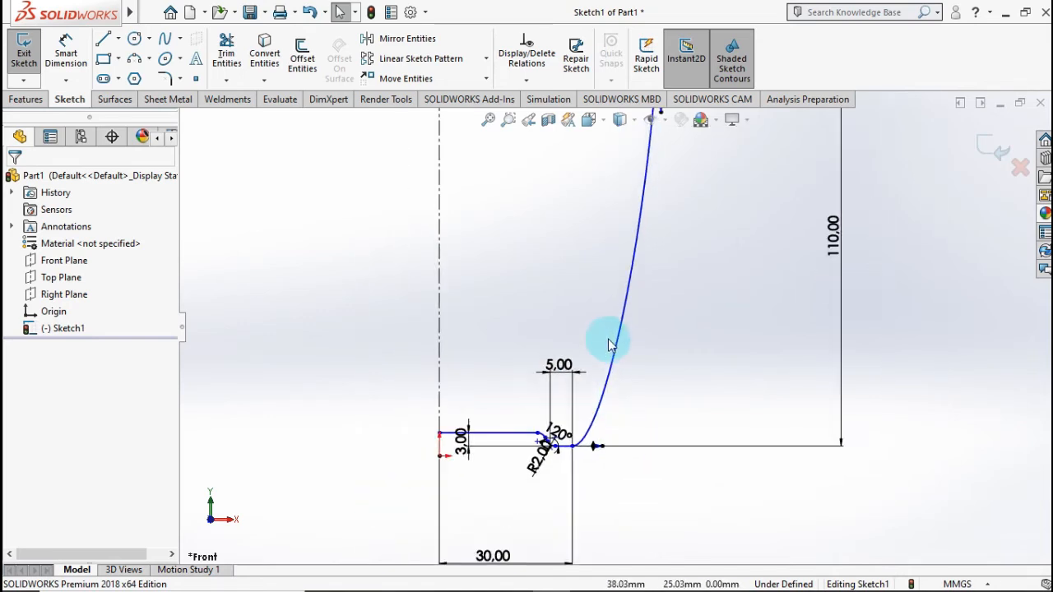
scroll(623, 228, up, 1)
scroll(629, 217, up, 1)
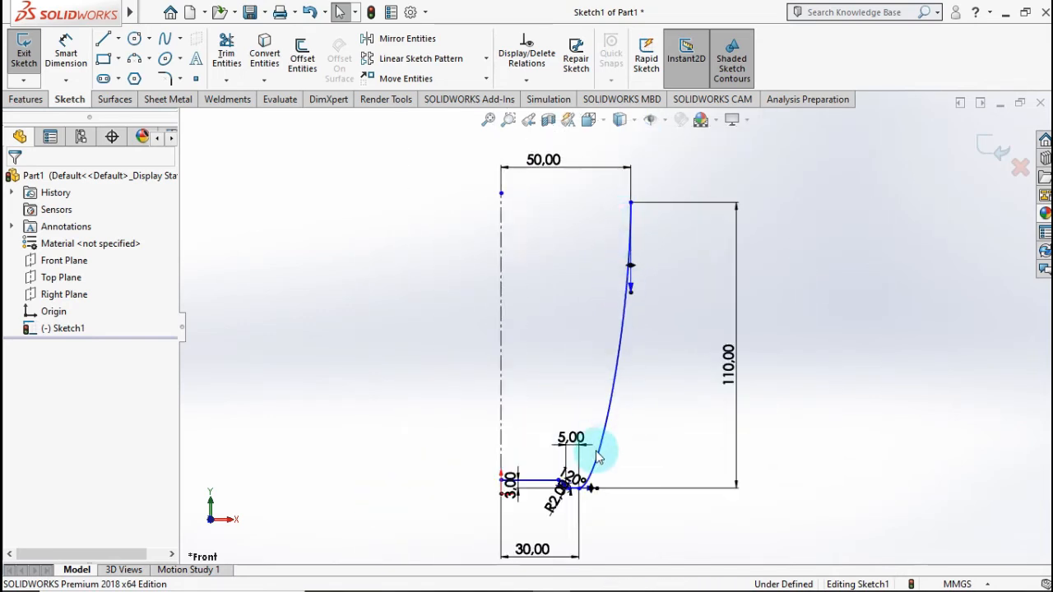
scroll(593, 483, down, 3)
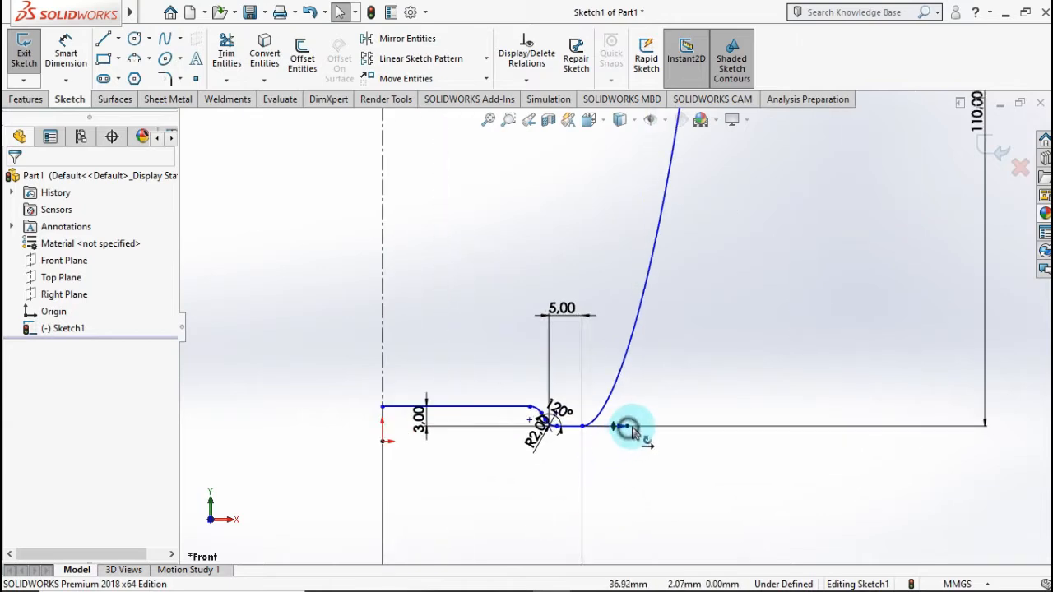
mouse_move(650, 433)
mouse_down()
mouse_move(661, 431)
mouse_move(631, 434)
mouse_up()
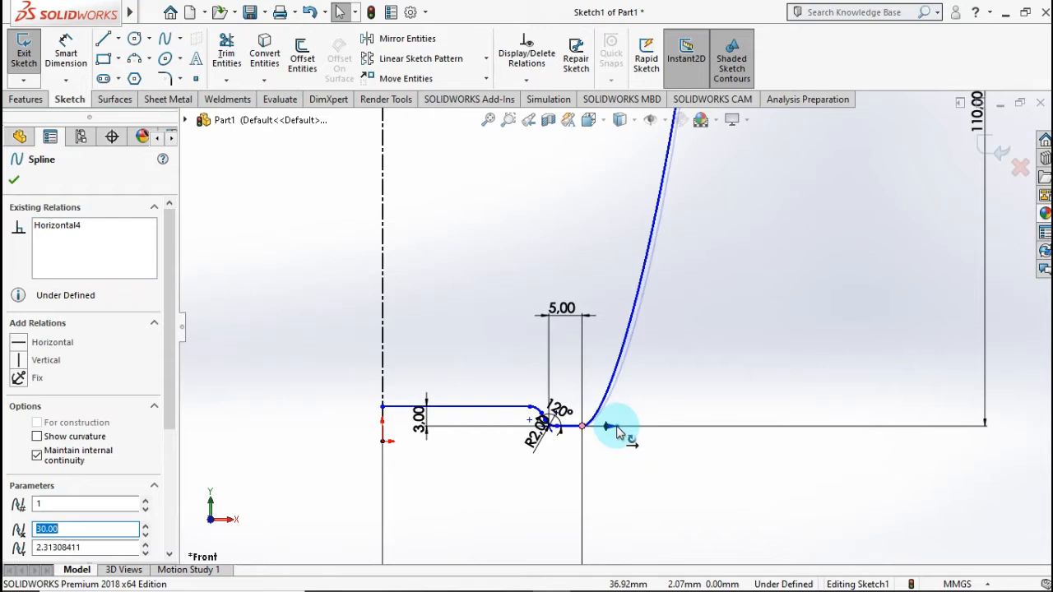
Step: Extend the spline's upper tangent handle further down to make the wall's curve fuller
scroll(665, 299, up, 6)
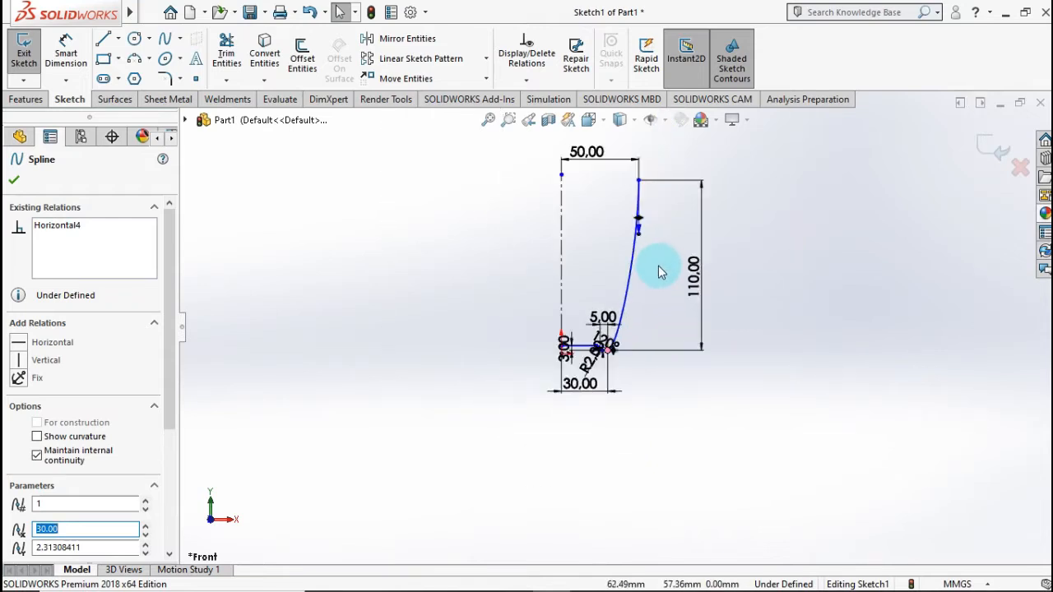
scroll(627, 251, down, 5)
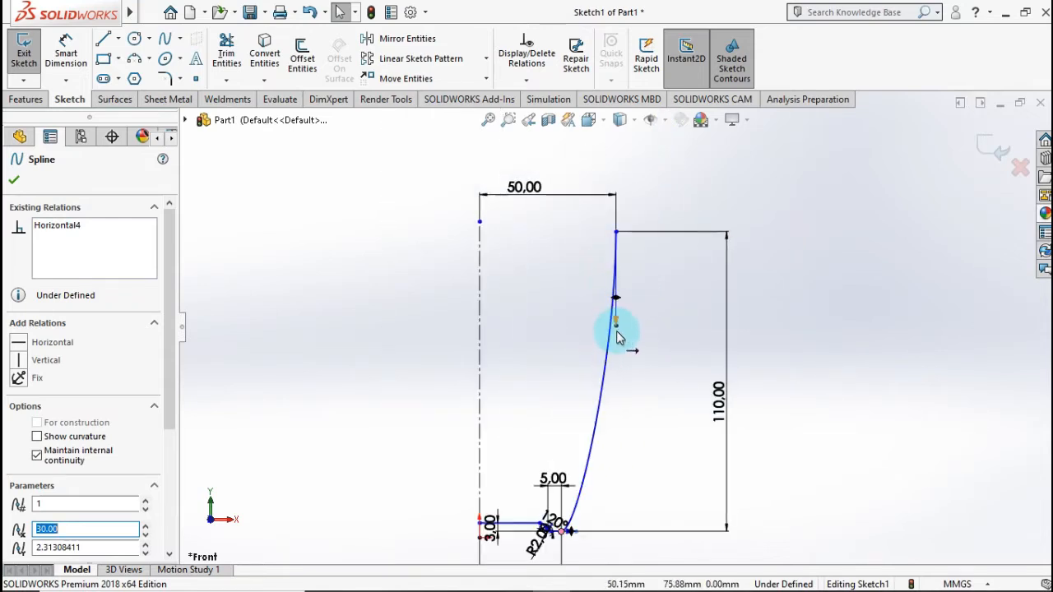
drag(619, 337, 621, 352)
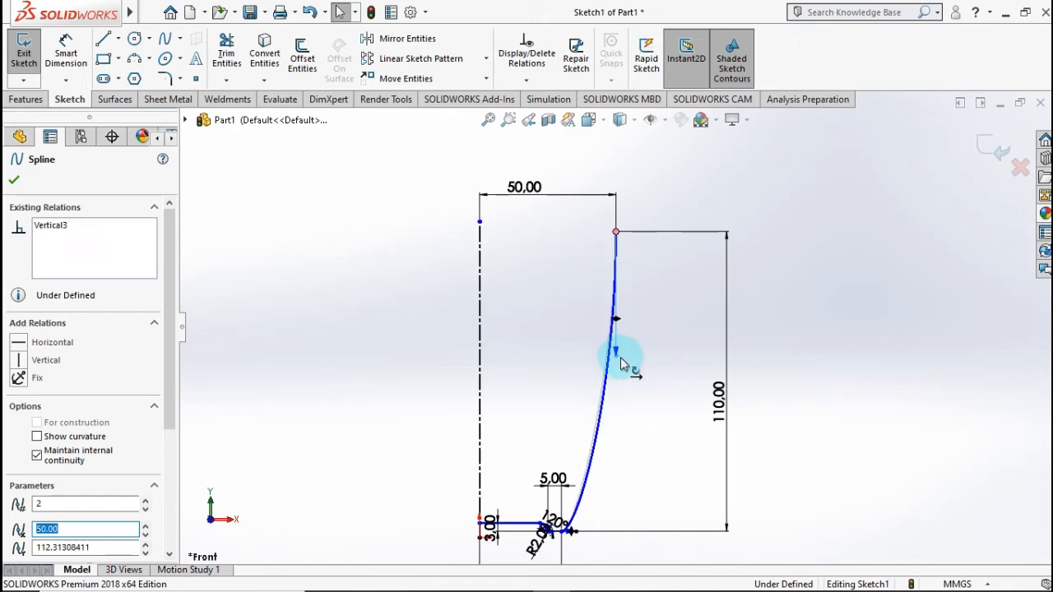
click(621, 435)
scroll(594, 486, up, 2)
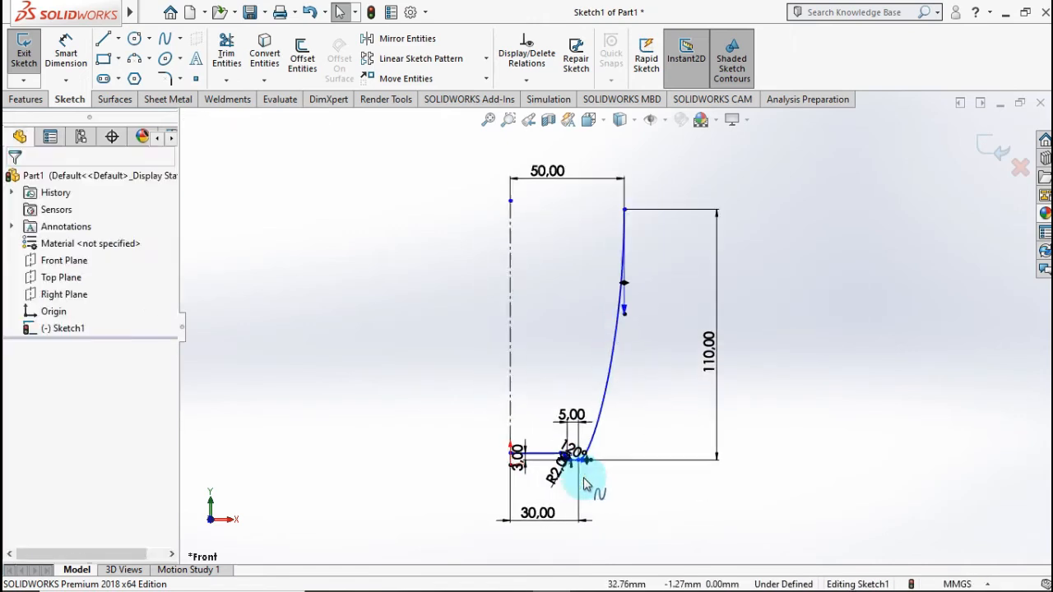
Step: Offset the whole connected profile chain 5 mm toward the inside of the cup with the Offset Entities tool
scroll(611, 427, down, 3)
scroll(612, 426, down, 3)
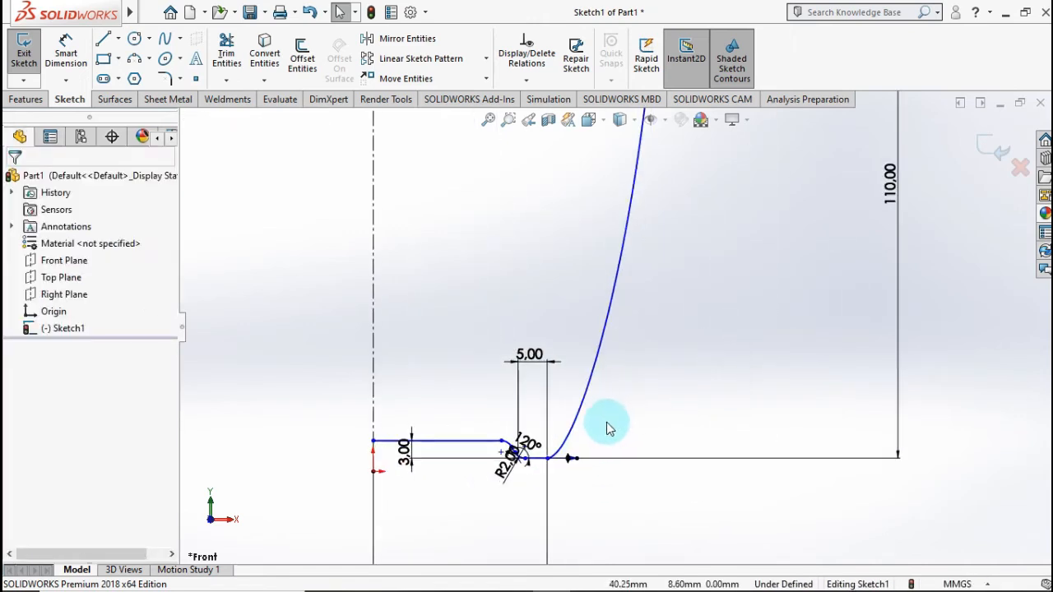
scroll(606, 422, down, 1)
scroll(605, 369, up, 3)
scroll(618, 228, up, 6)
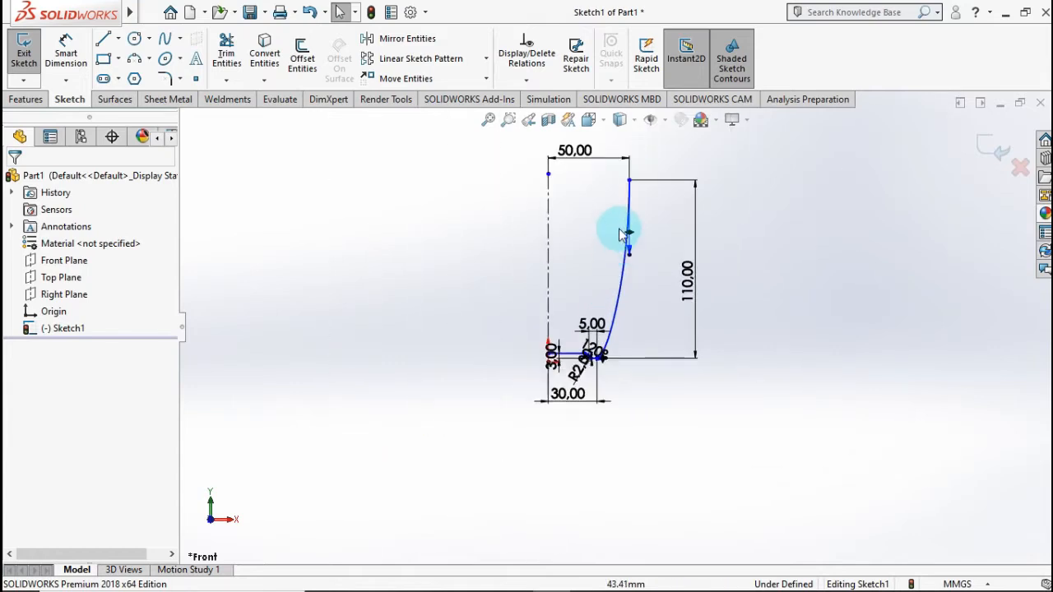
scroll(618, 258, down, 5)
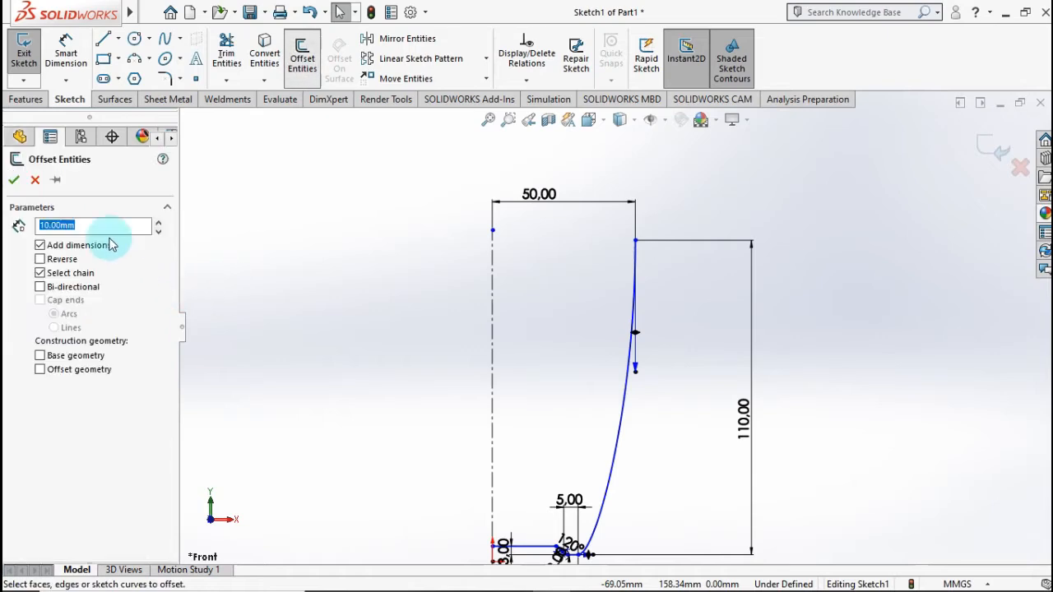
key(Return)
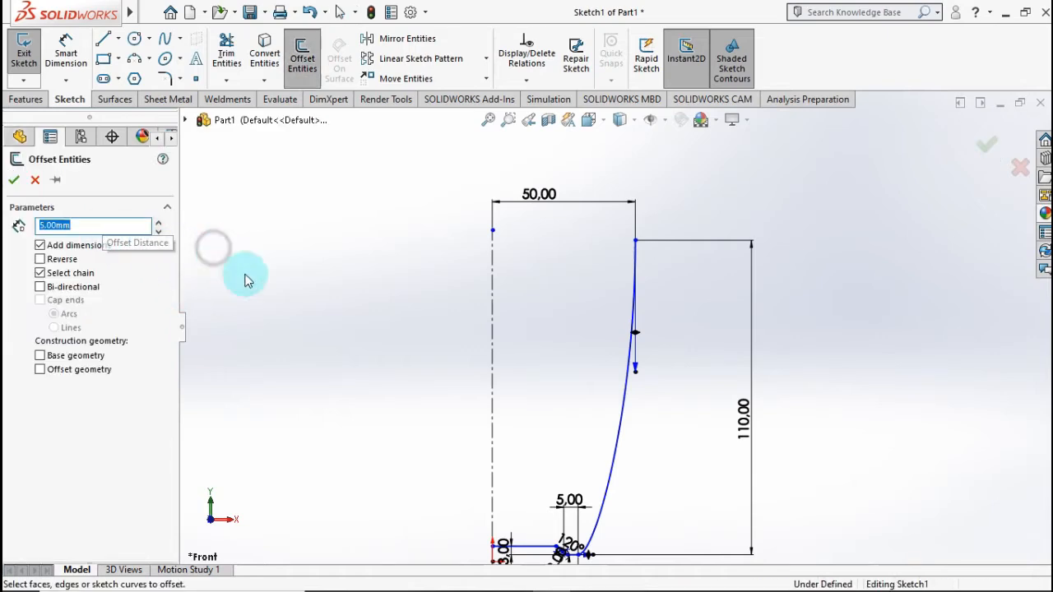
click(618, 458)
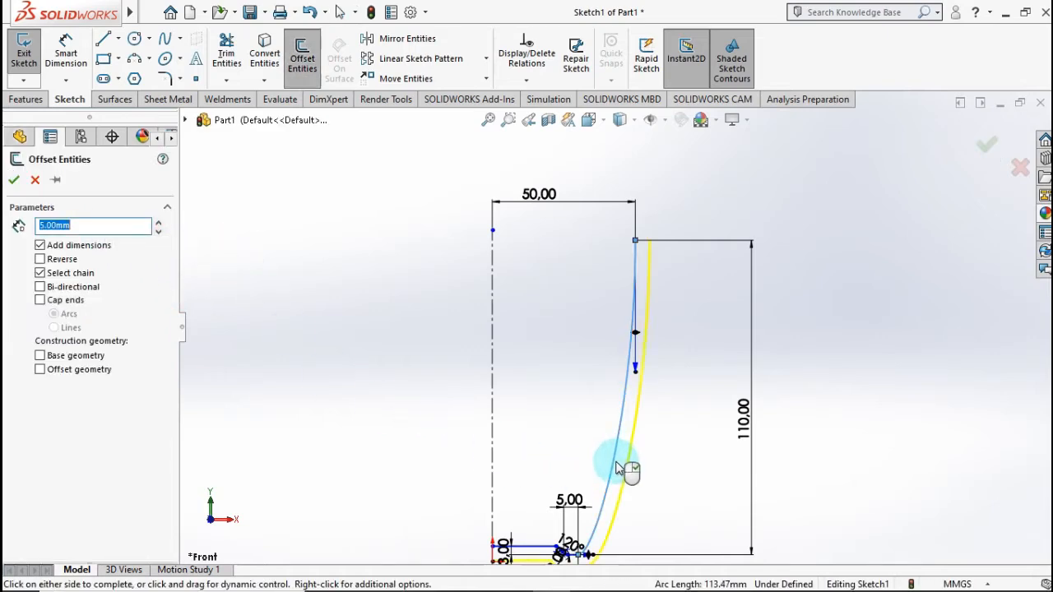
scroll(531, 511, up, 1)
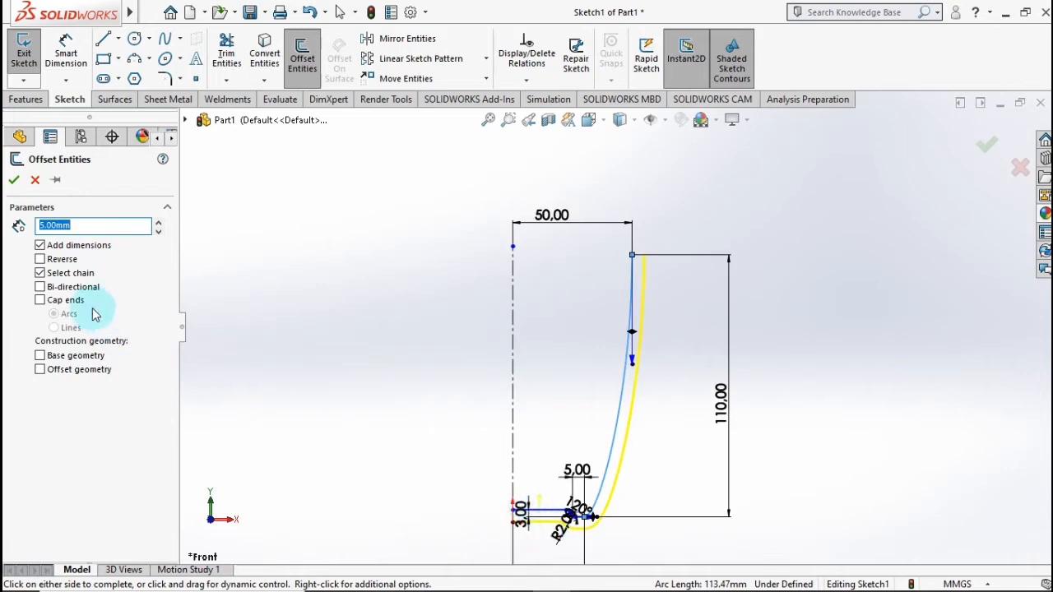
click(63, 260)
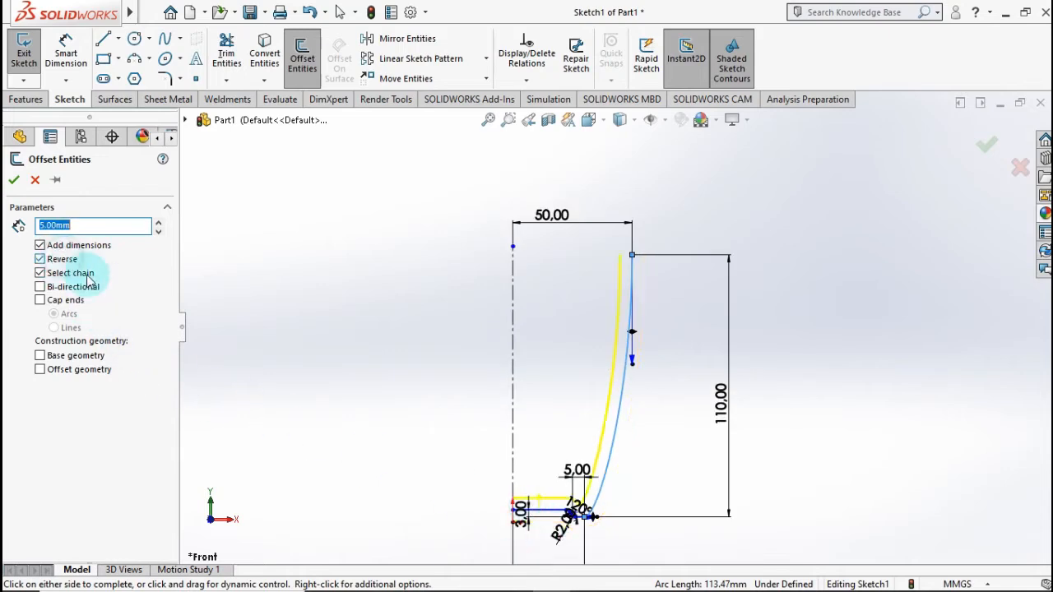
click(13, 179)
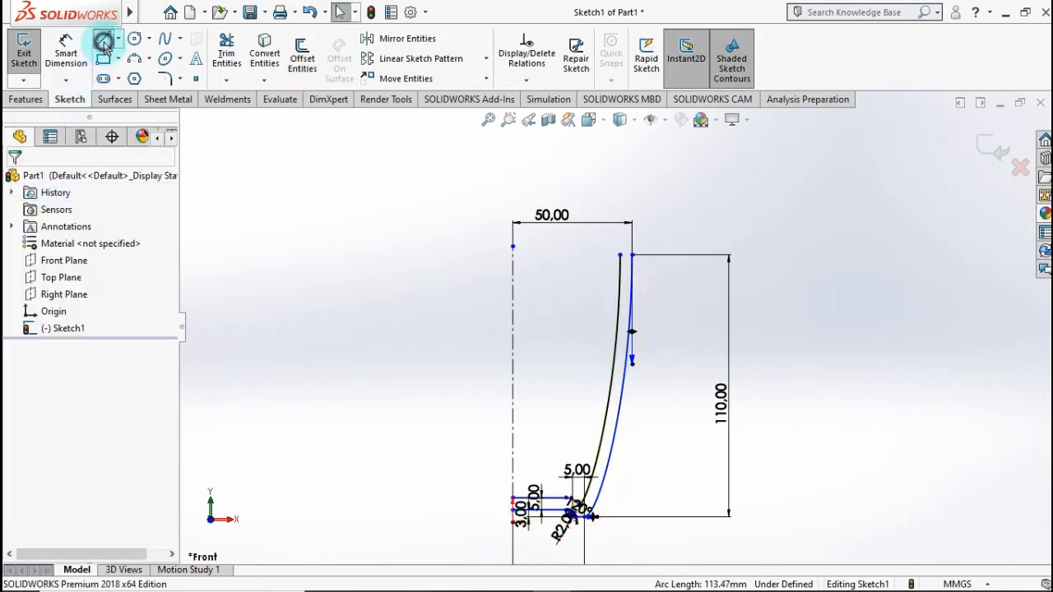
Step: Close the rim with a short horizontal line between the upper ends of the inner and outer wall curves
click(103, 45)
scroll(623, 263, down, 5)
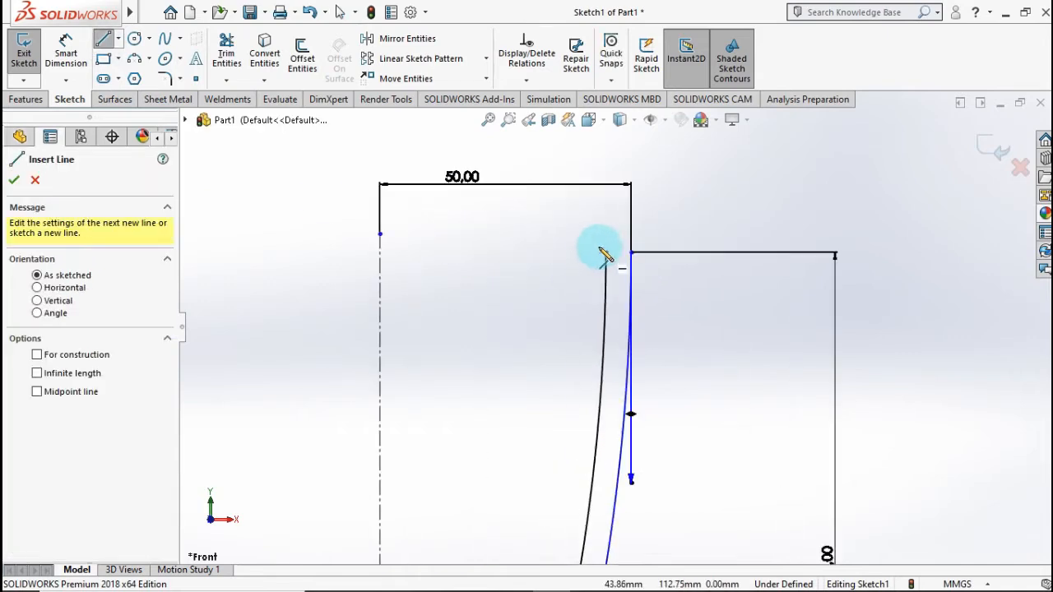
scroll(603, 257, down, 2)
click(607, 259)
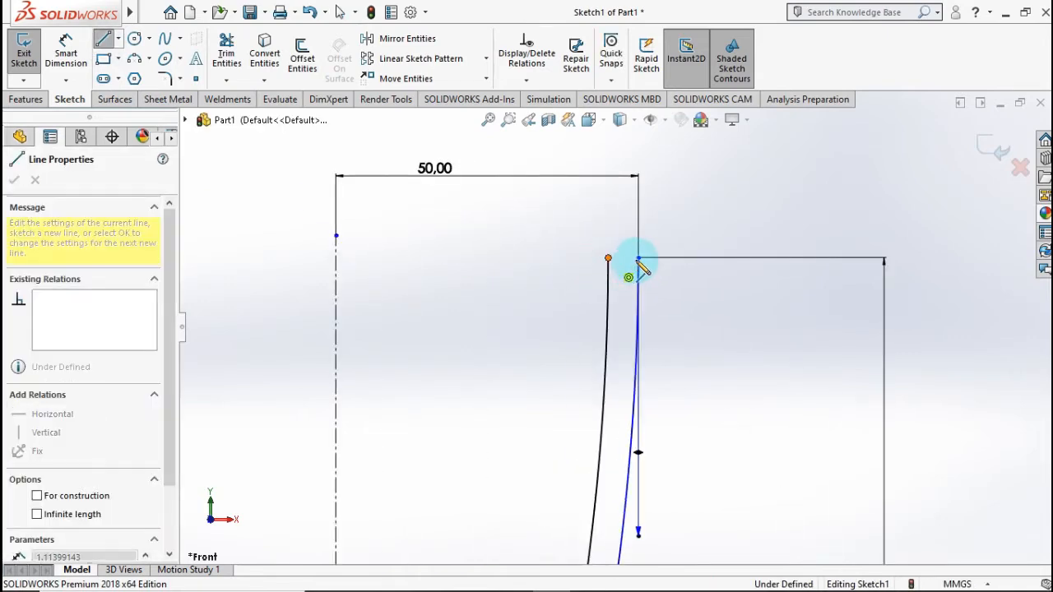
click(639, 258)
scroll(513, 414, up, 4)
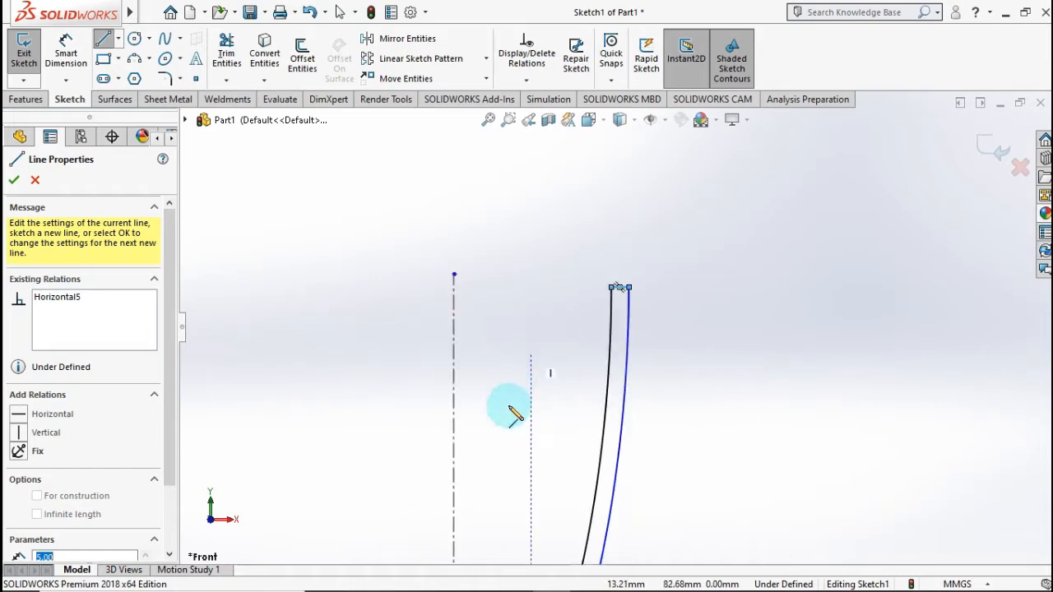
Step: Close the base with a vertical line on the centerline between the ends of the two horizontal floor lines
scroll(548, 508, down, 6)
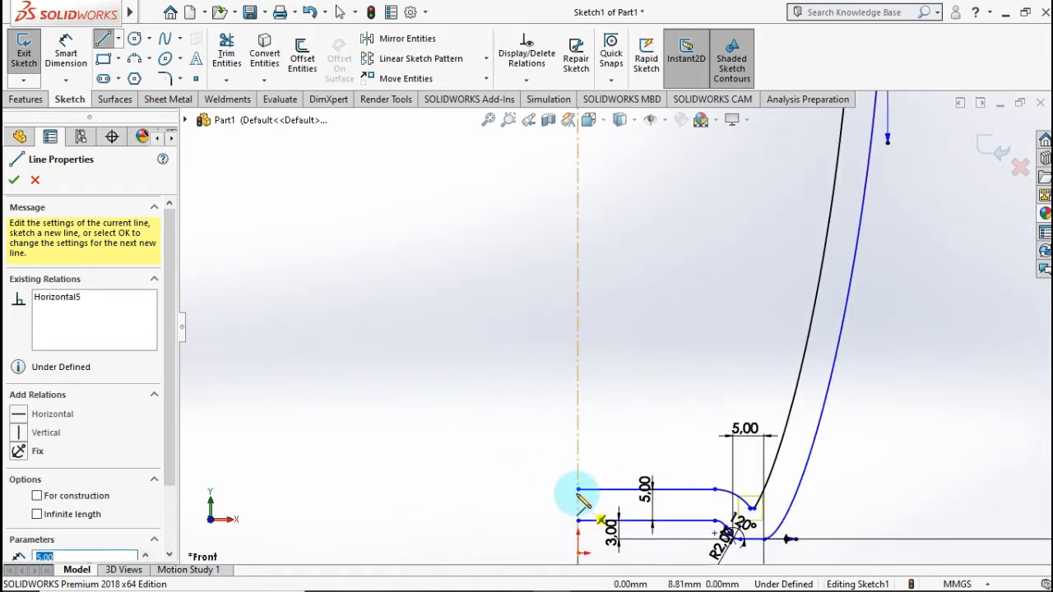
click(578, 492)
click(578, 521)
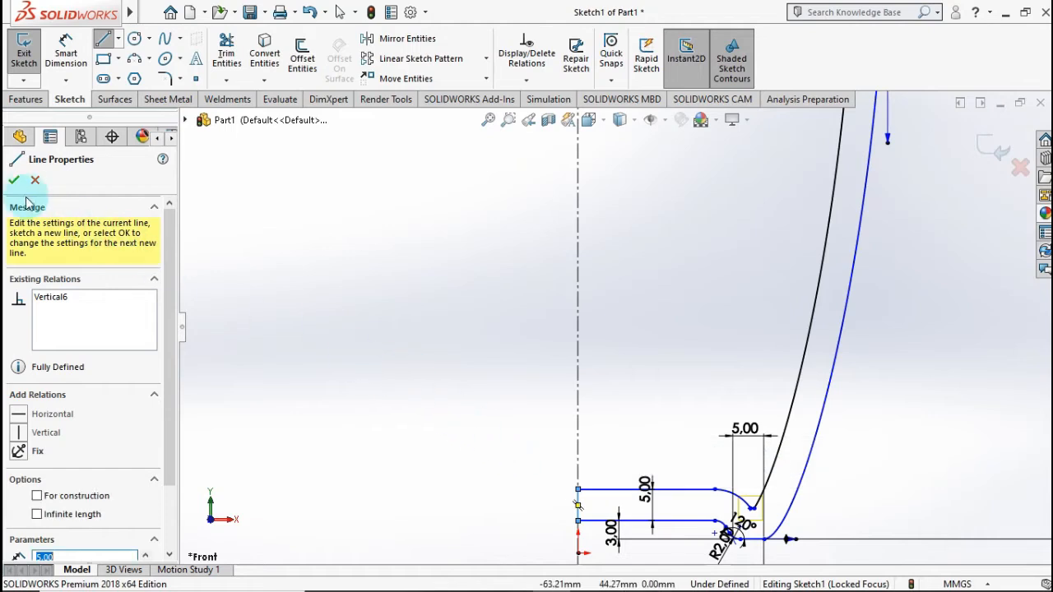
click(16, 187)
scroll(626, 313, up, 5)
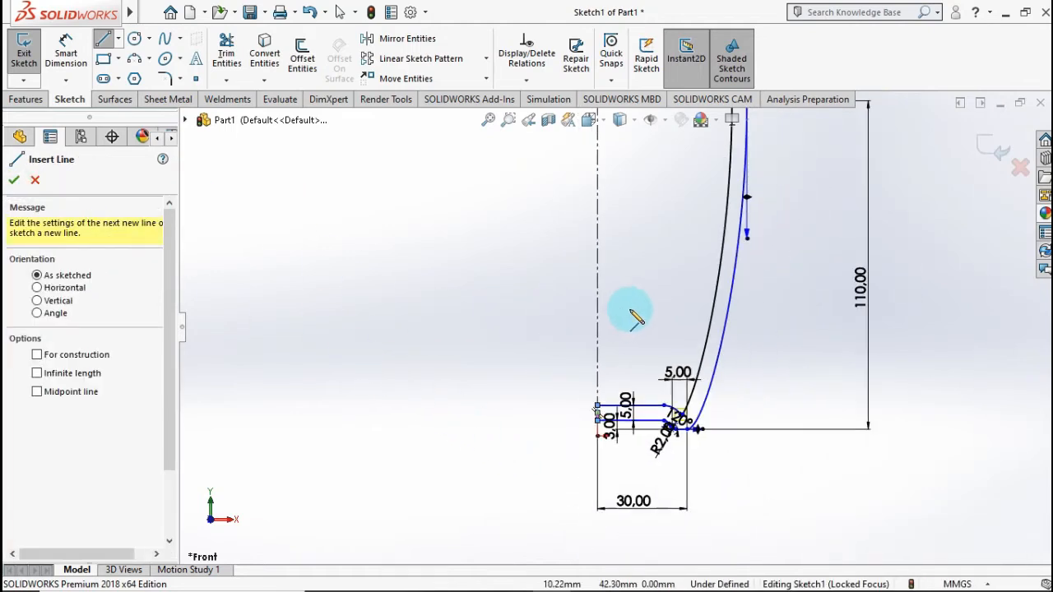
scroll(681, 278, down, 2)
scroll(680, 269, up, 1)
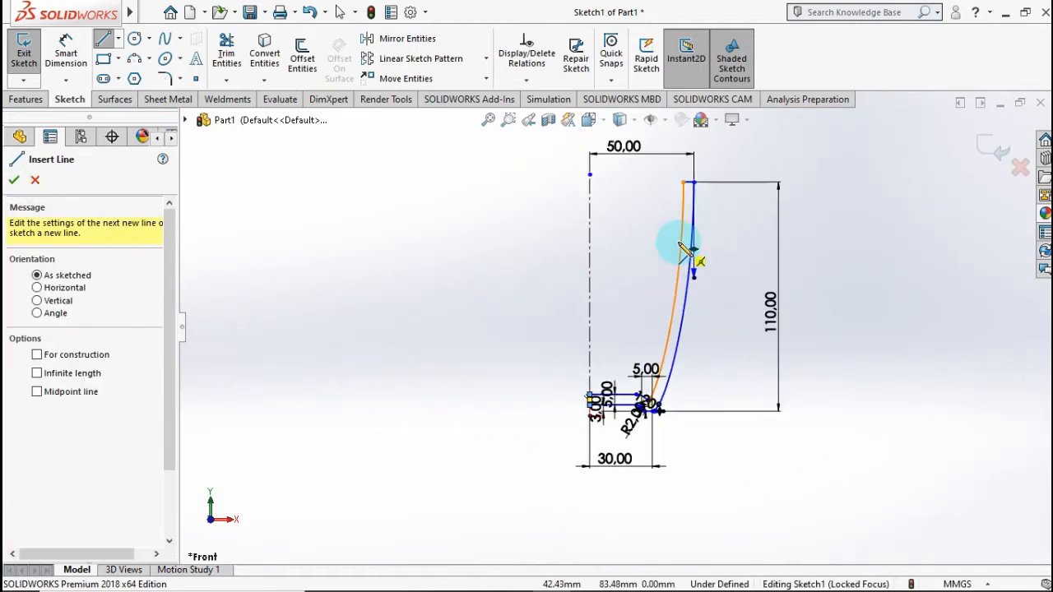
scroll(683, 245, down, 1)
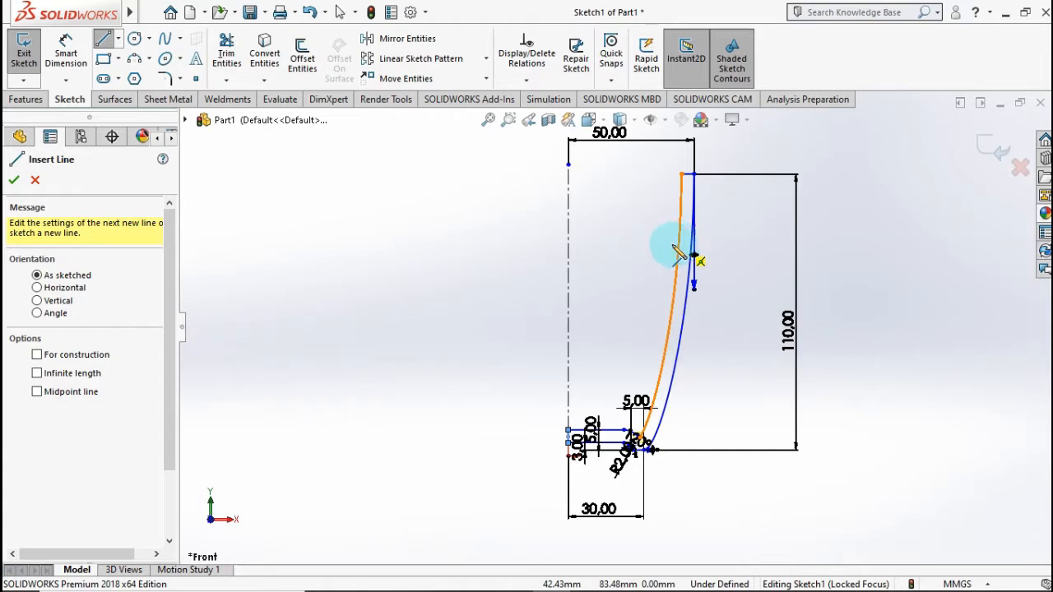
click(15, 187)
Step: Revolve the closed profile 360 degrees about the line on the central axis into a solid cup
click(26, 101)
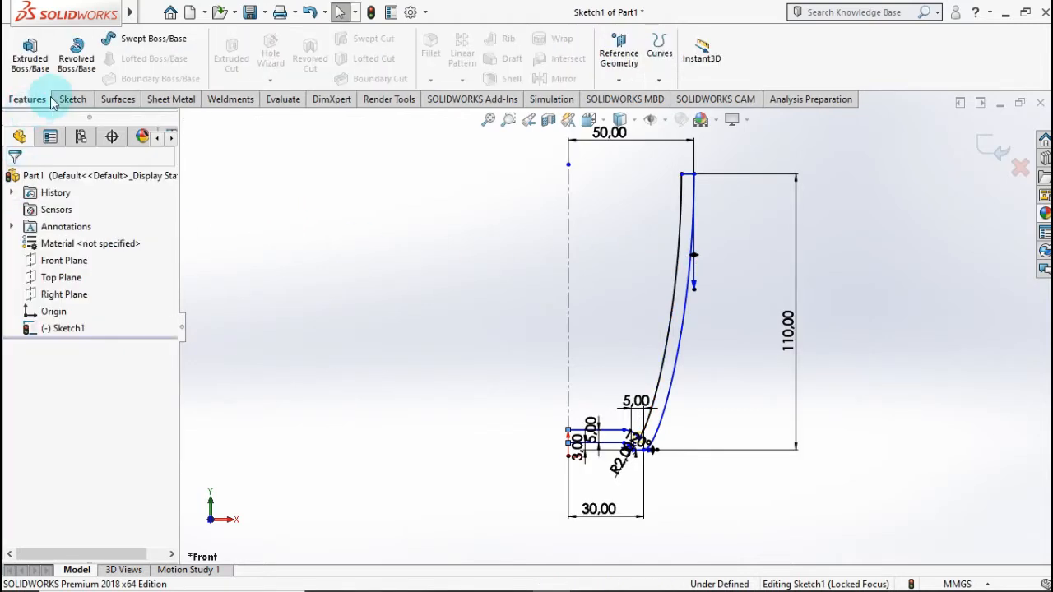
click(76, 66)
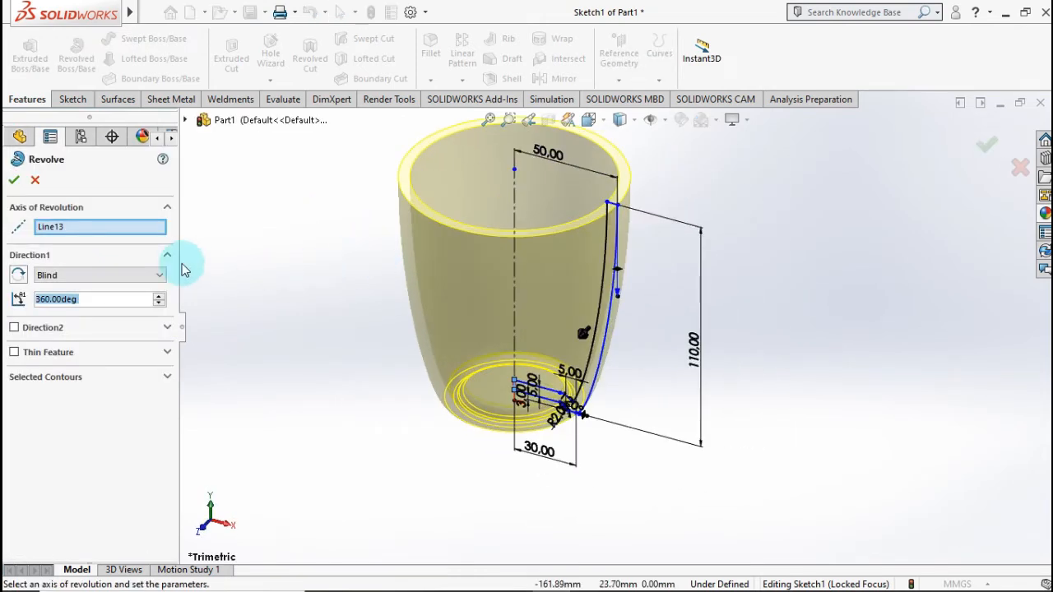
click(13, 183)
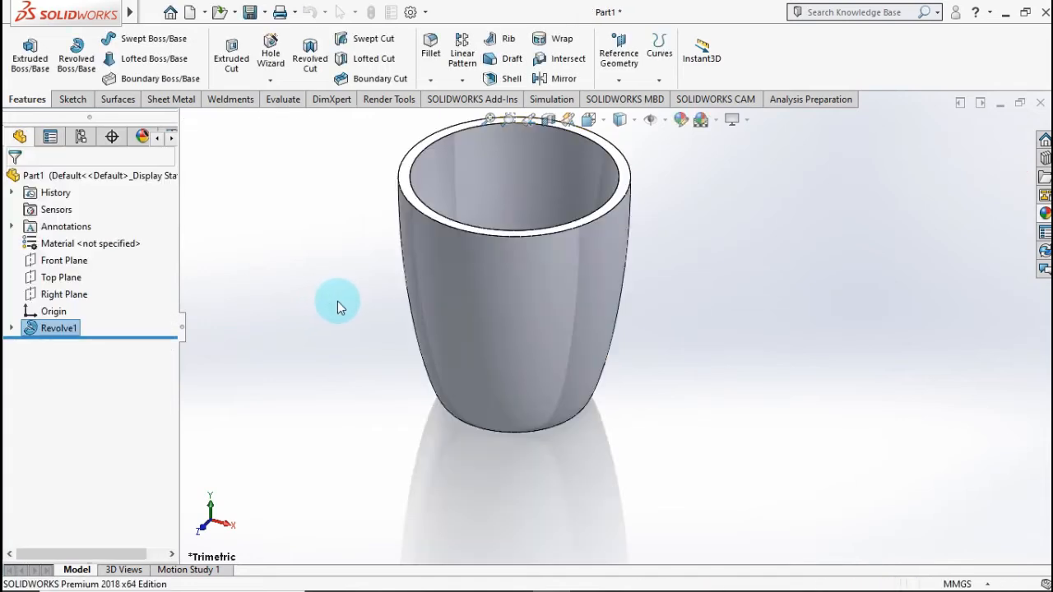
middle_drag(410, 374, 461, 206)
middle_drag(365, 402, 723, 307)
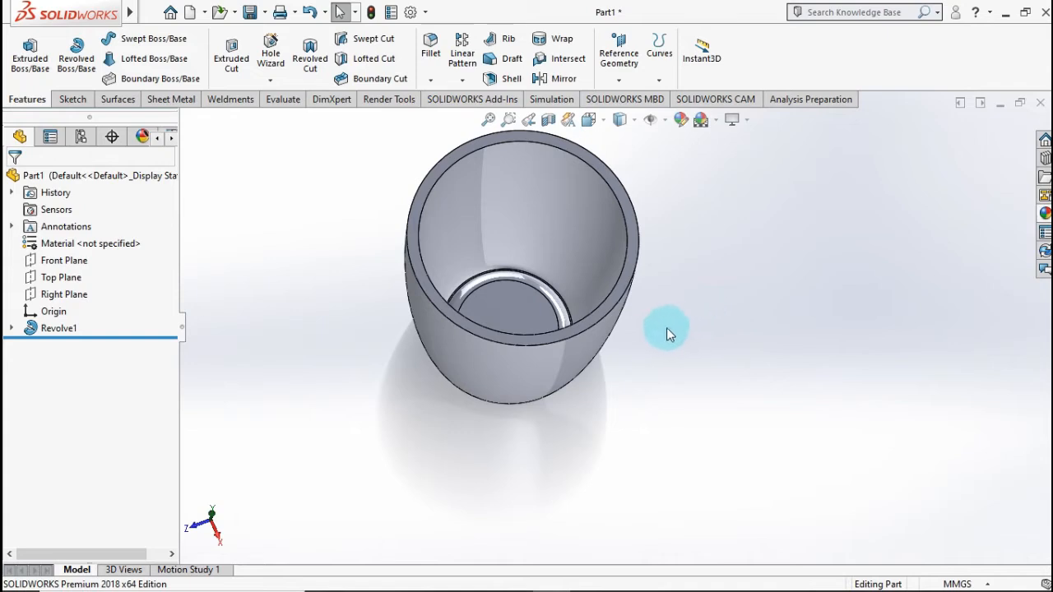
Step: Turn on a section view that cuts the cup along the Front Plane
key(ctrl+7)
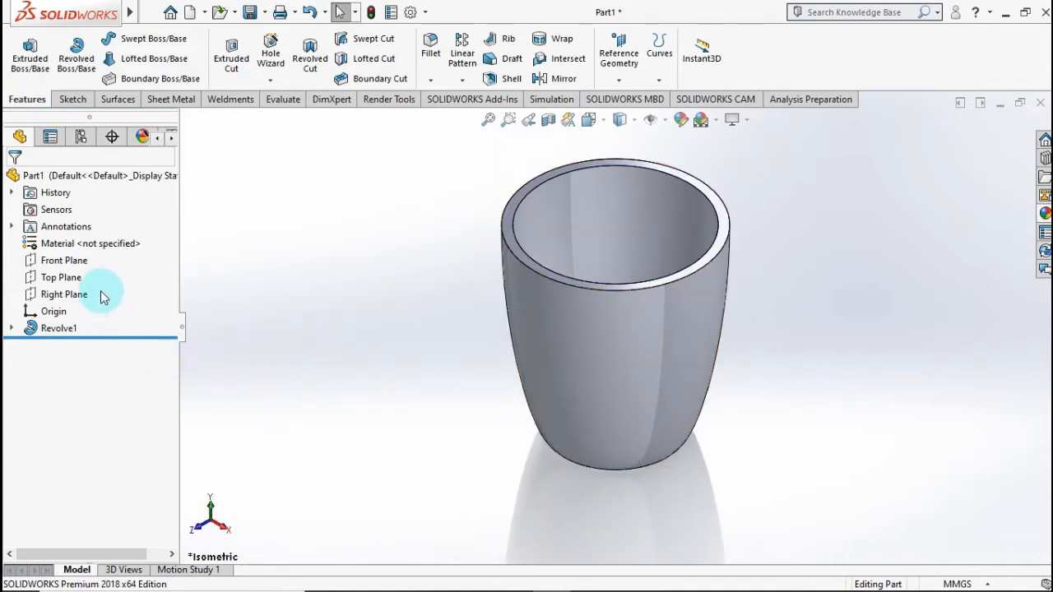
click(548, 119)
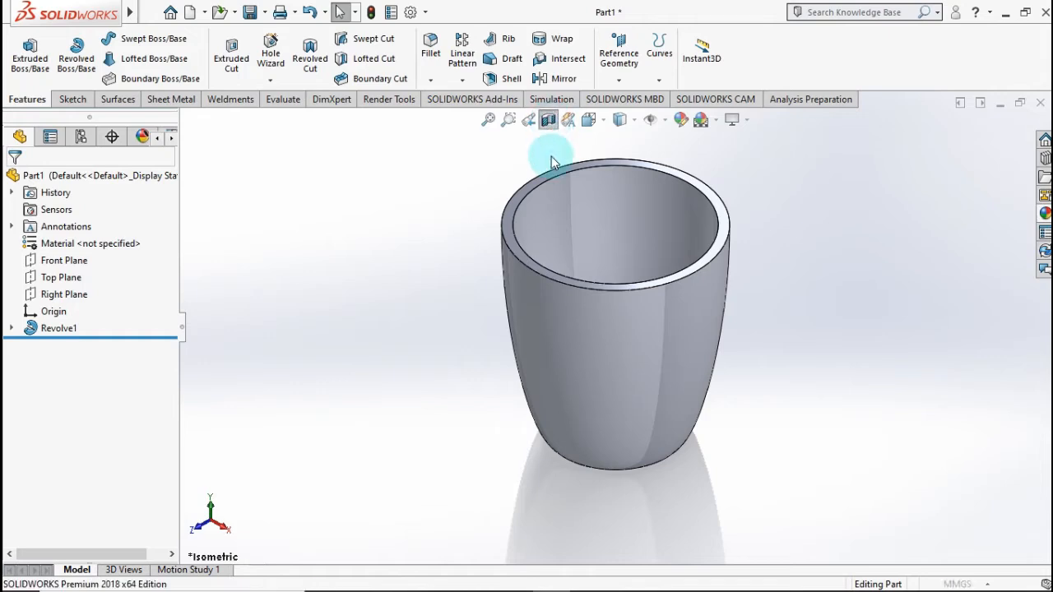
click(12, 177)
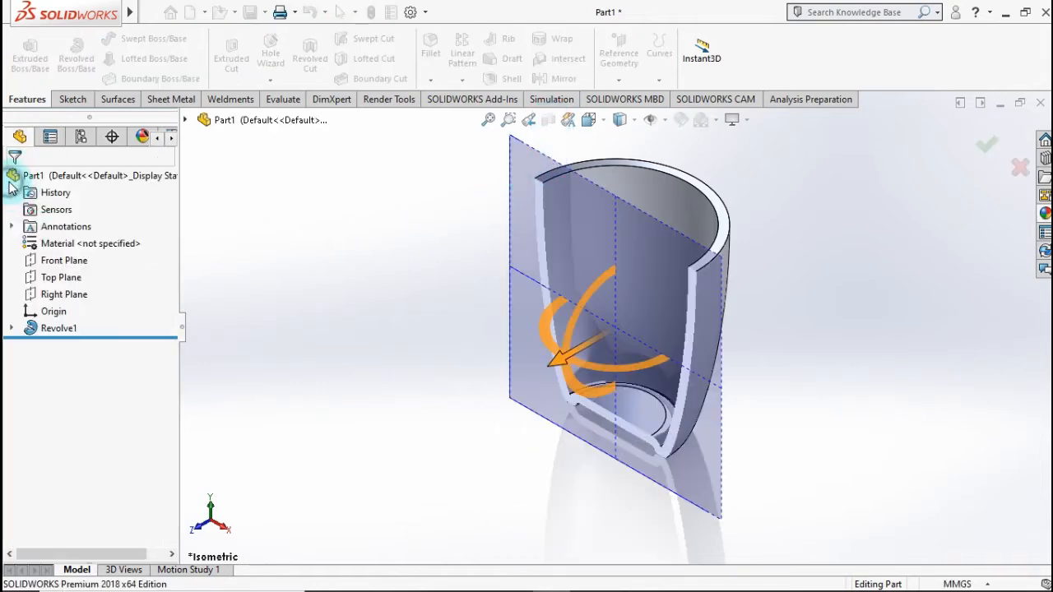
Step: Start a sketch on the Front Plane and draw a vertical centerline from the middle of the cup's base to the rim
click(70, 261)
click(87, 238)
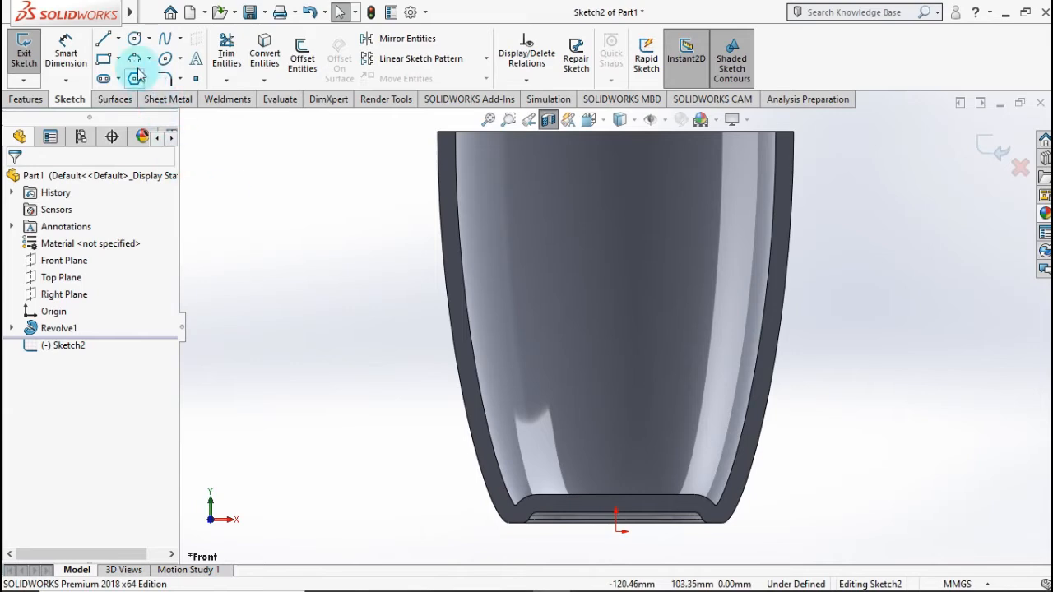
click(118, 38)
click(125, 76)
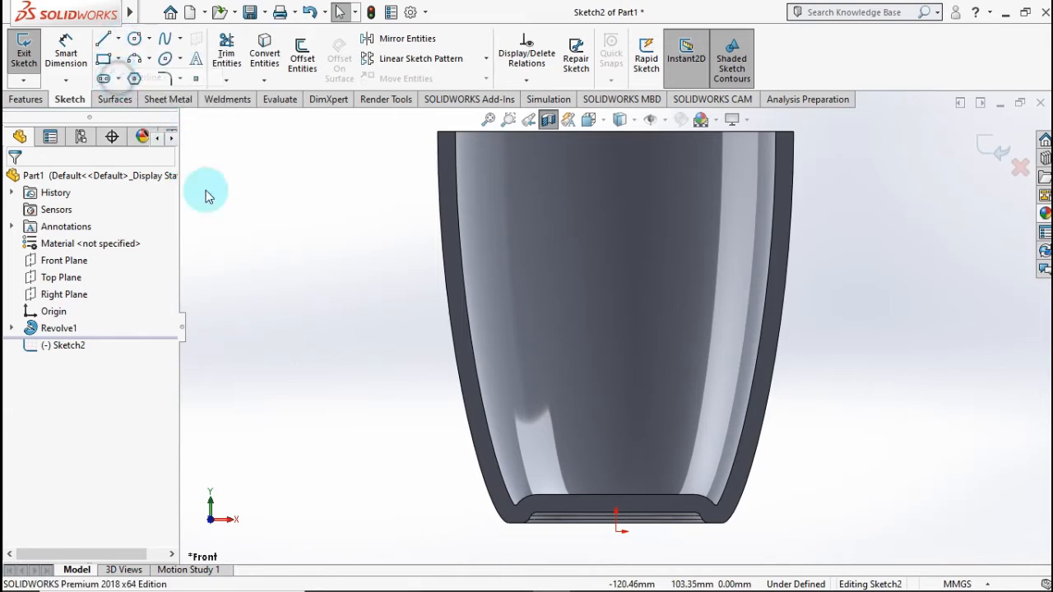
click(614, 523)
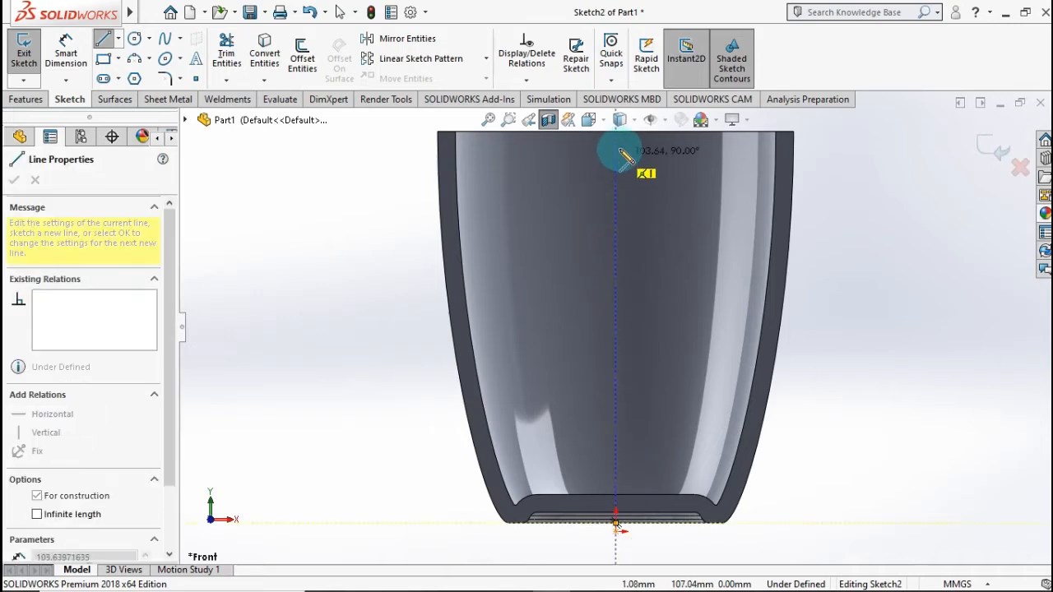
click(616, 134)
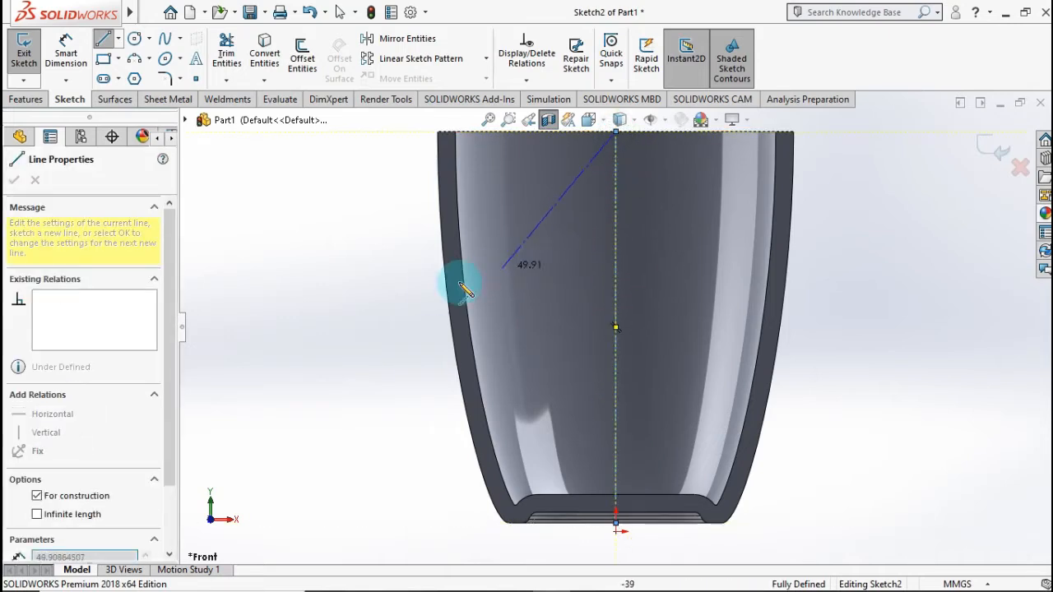
key(Escape)
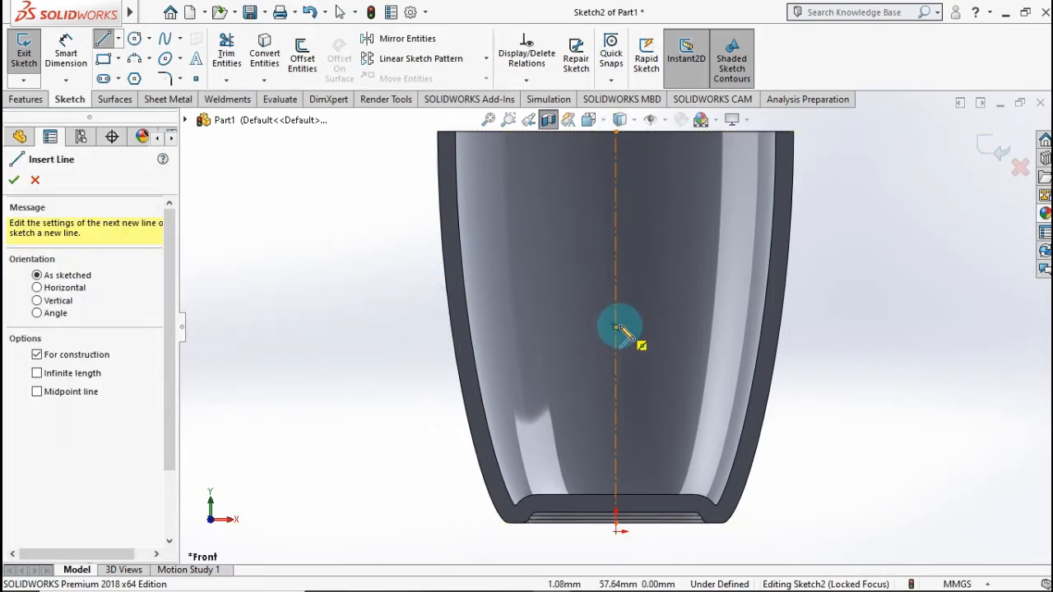
Step: Draw a horizontal centerline from the midpoint of the vertical centerline outward past the cup's wall
click(618, 329)
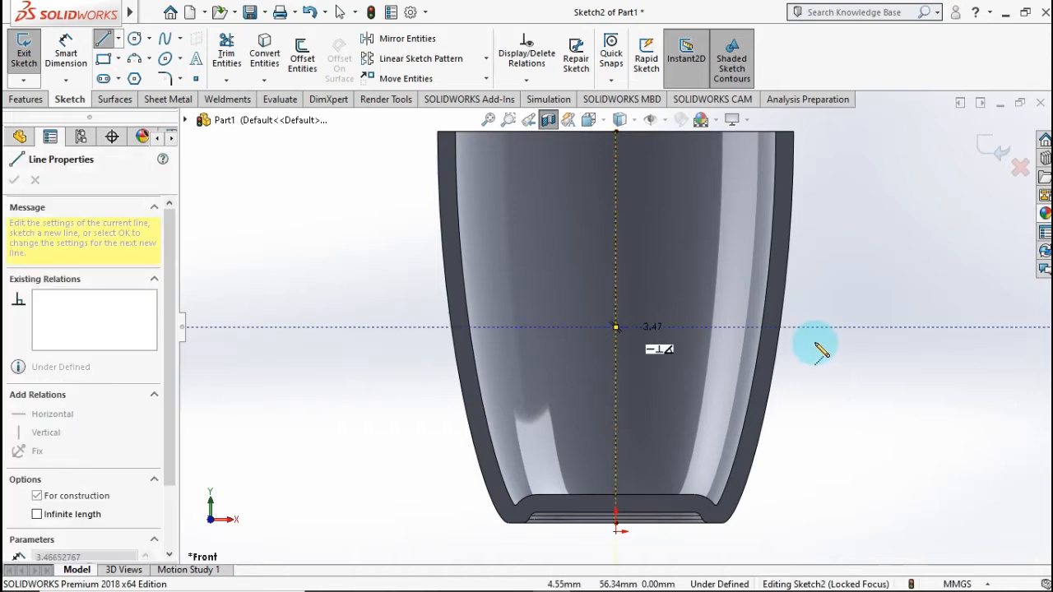
key(f)
click(820, 327)
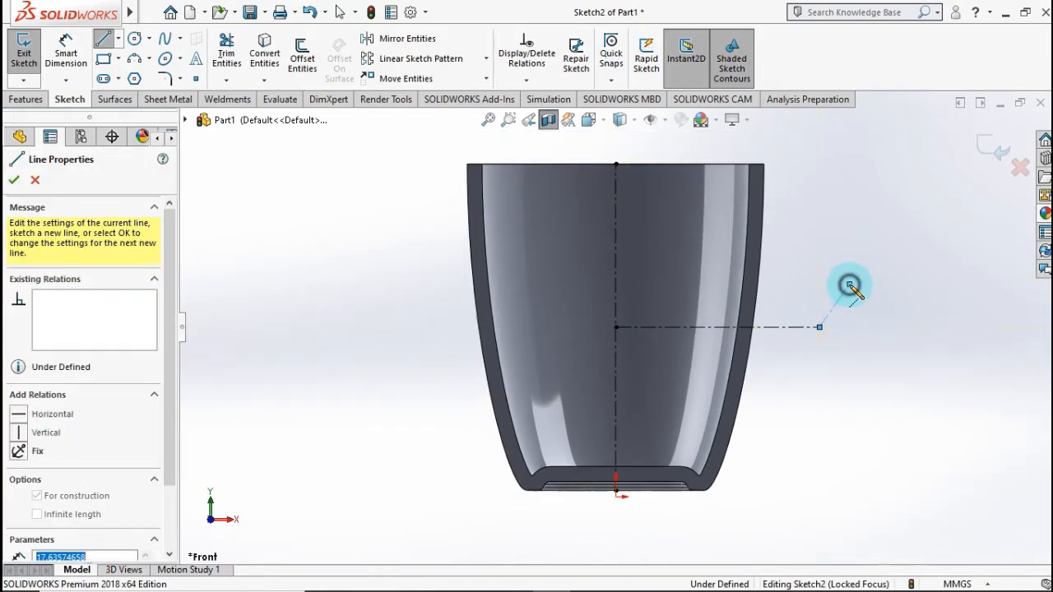
key(Escape)
key(f)
scroll(576, 313, down, 1)
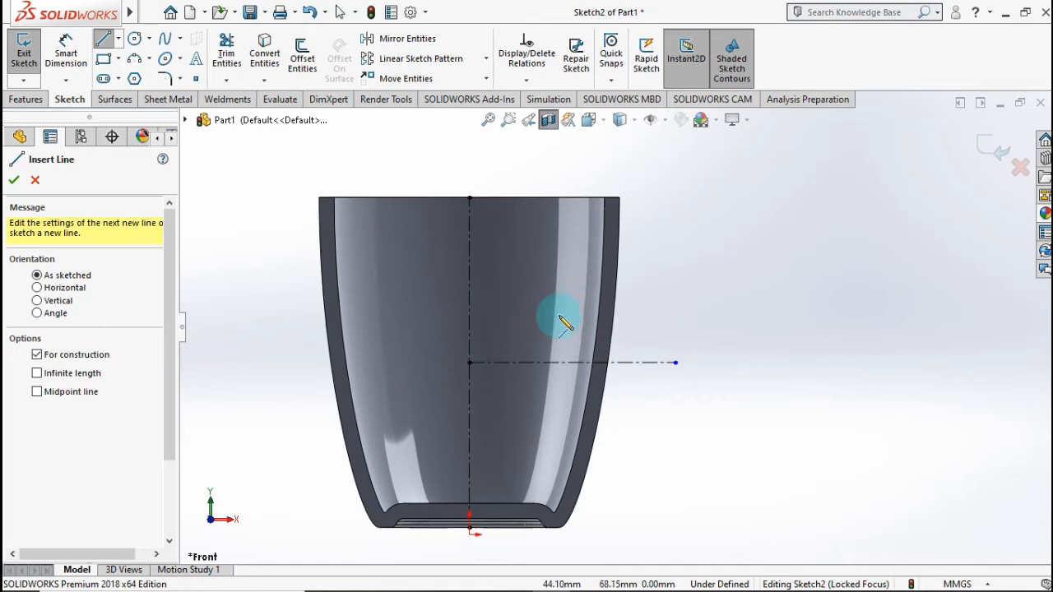
Step: Sketch two circles of about 10 mm radius outside the cup wall, one near the rim and one lower and farther out
click(134, 38)
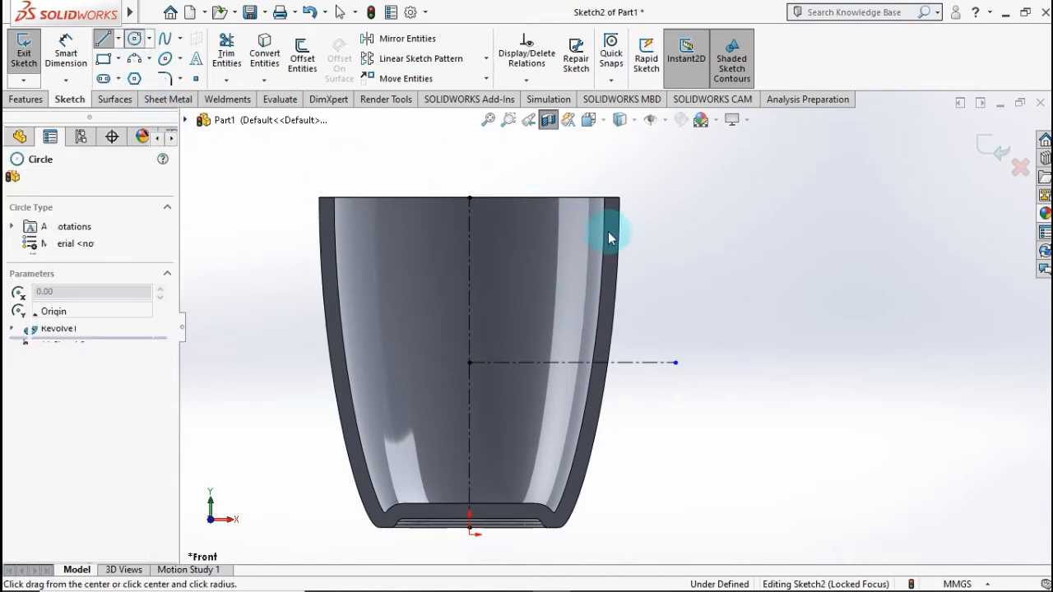
click(667, 235)
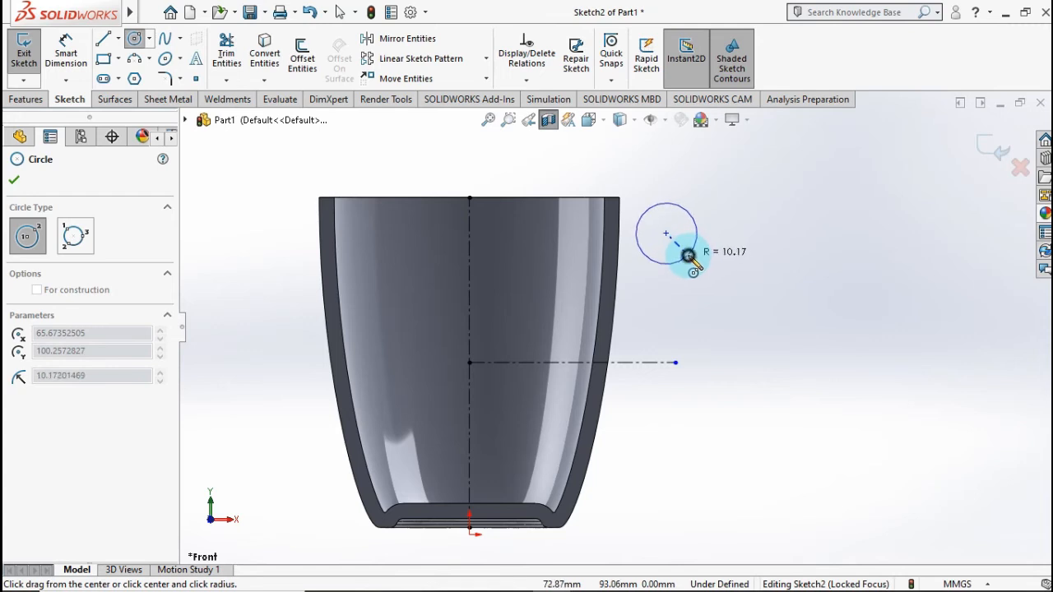
click(688, 256)
click(697, 312)
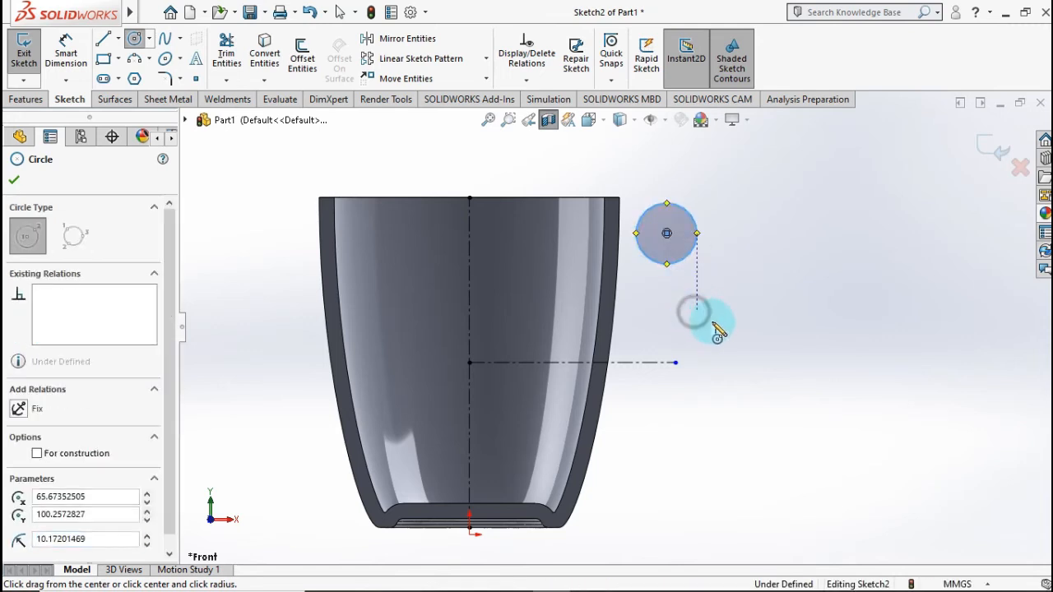
click(722, 329)
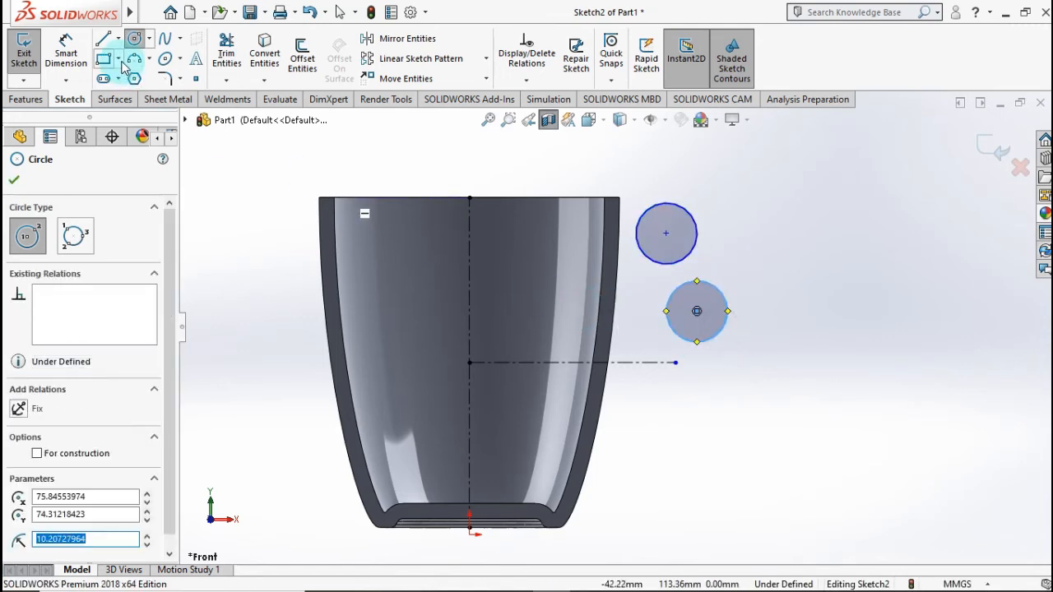
Step: Dimension the horizontal distance from the vertical centerline to the upper circle's centre as 68 mm
click(81, 58)
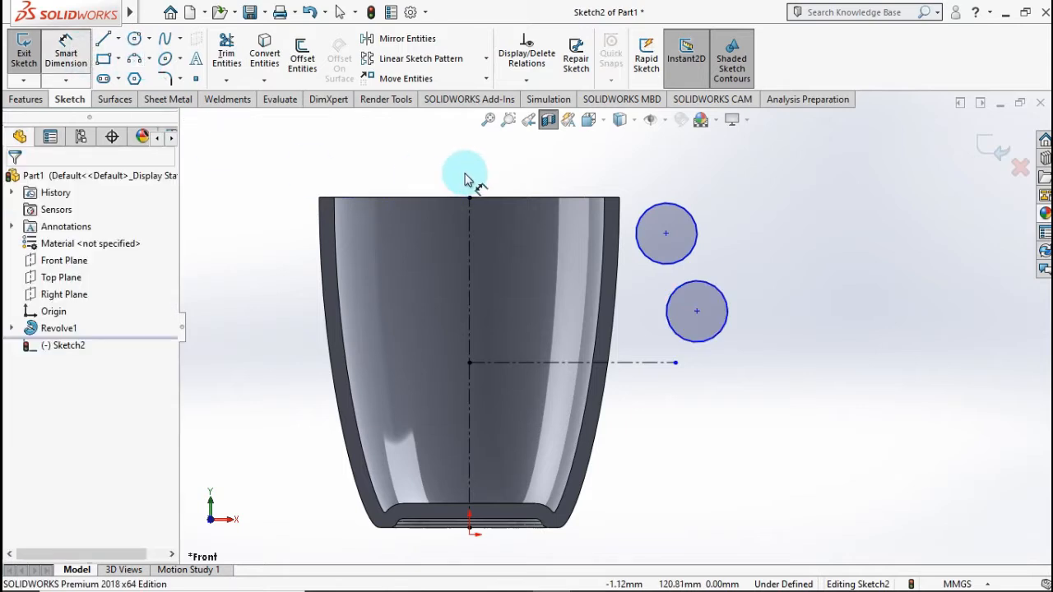
click(467, 238)
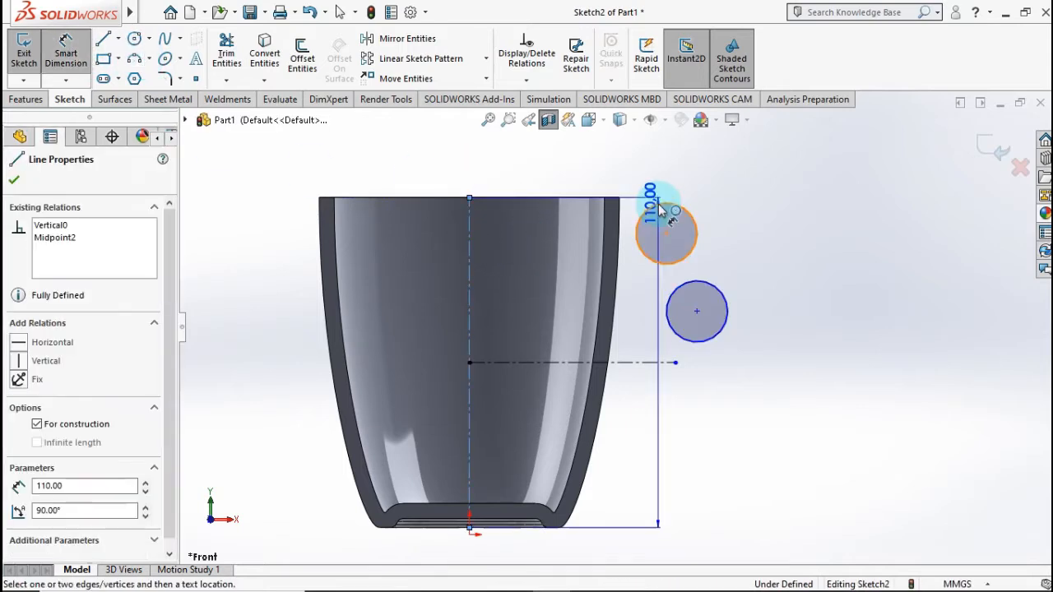
click(660, 206)
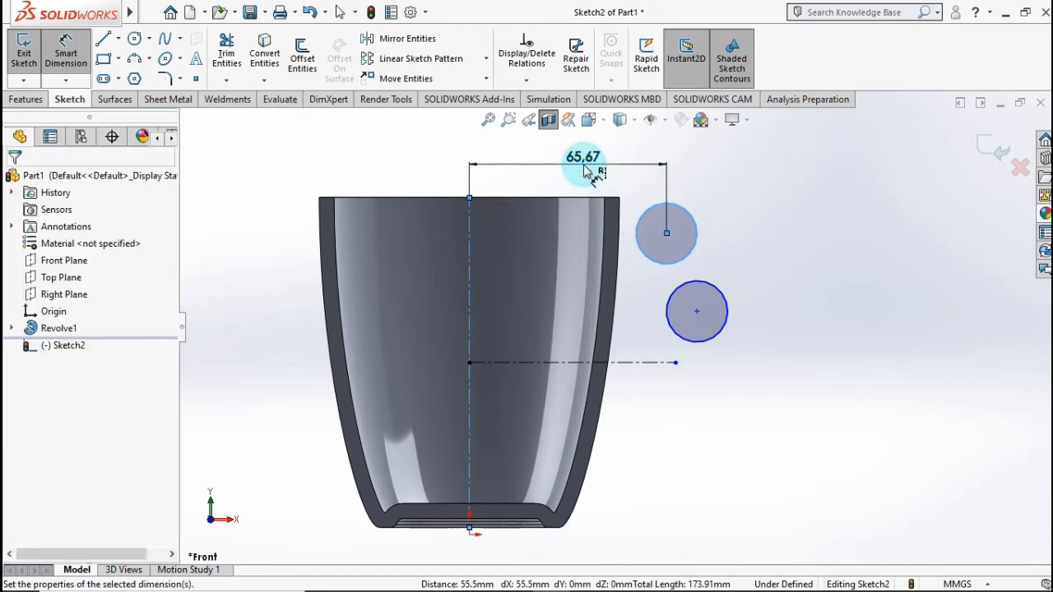
click(586, 170)
text(68)
click(520, 163)
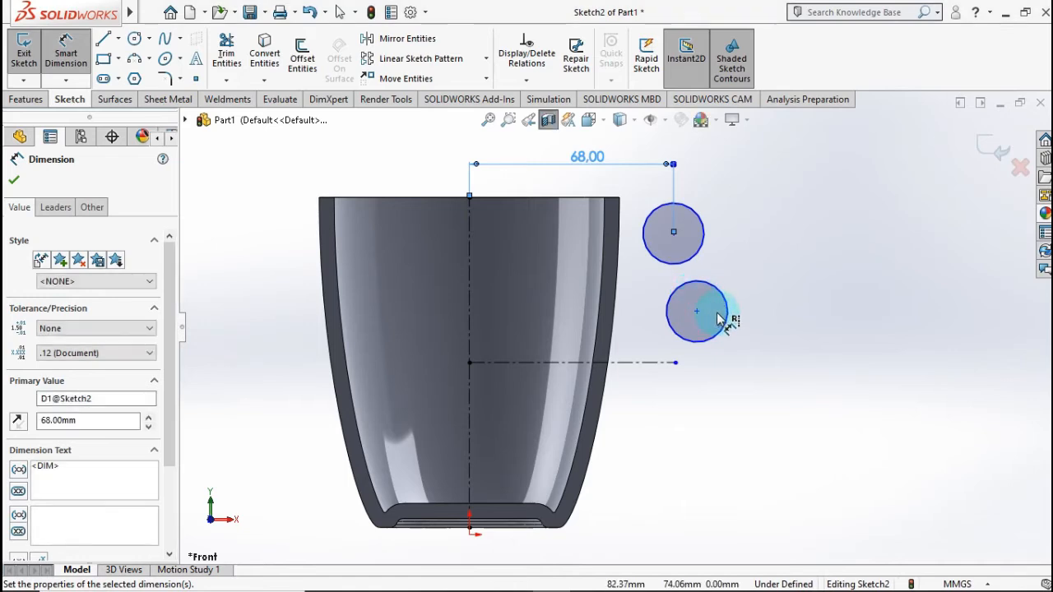
click(761, 274)
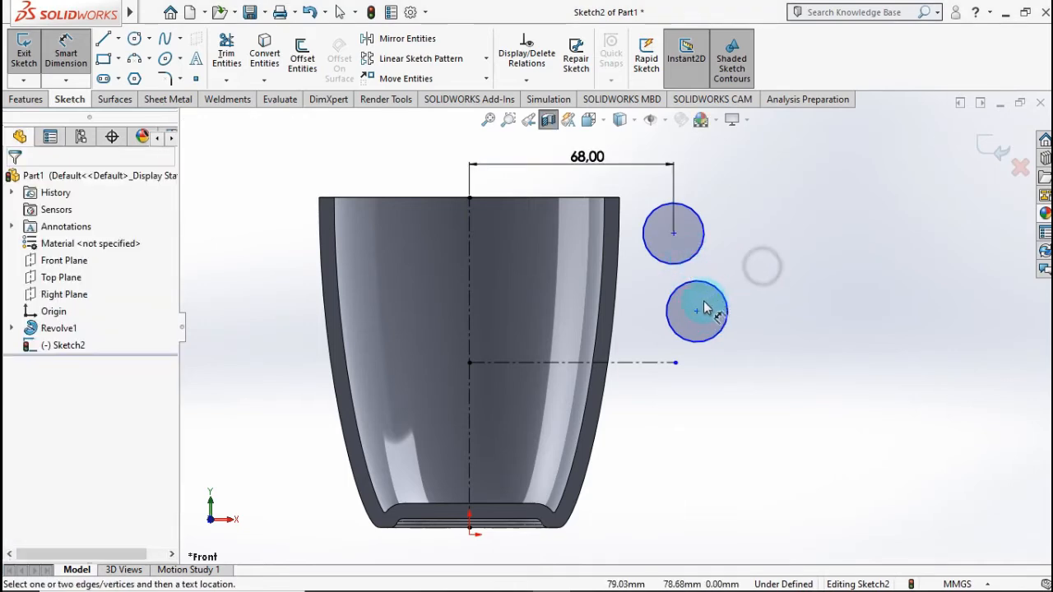
Step: Dimension the horizontal distance between the centres of the two circles as 10 mm
click(696, 313)
click(674, 233)
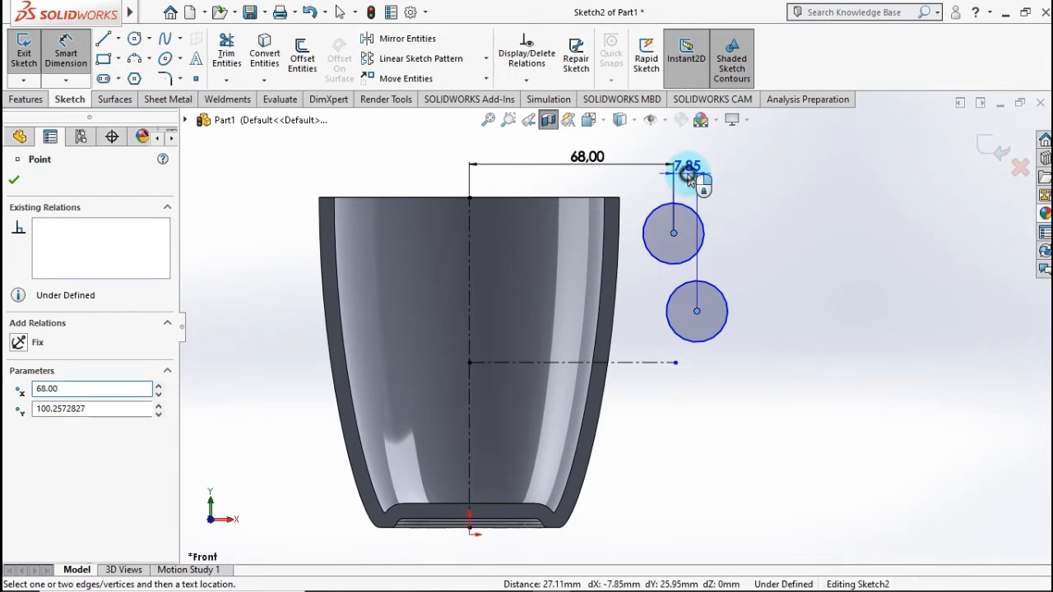
click(690, 179)
click(689, 180)
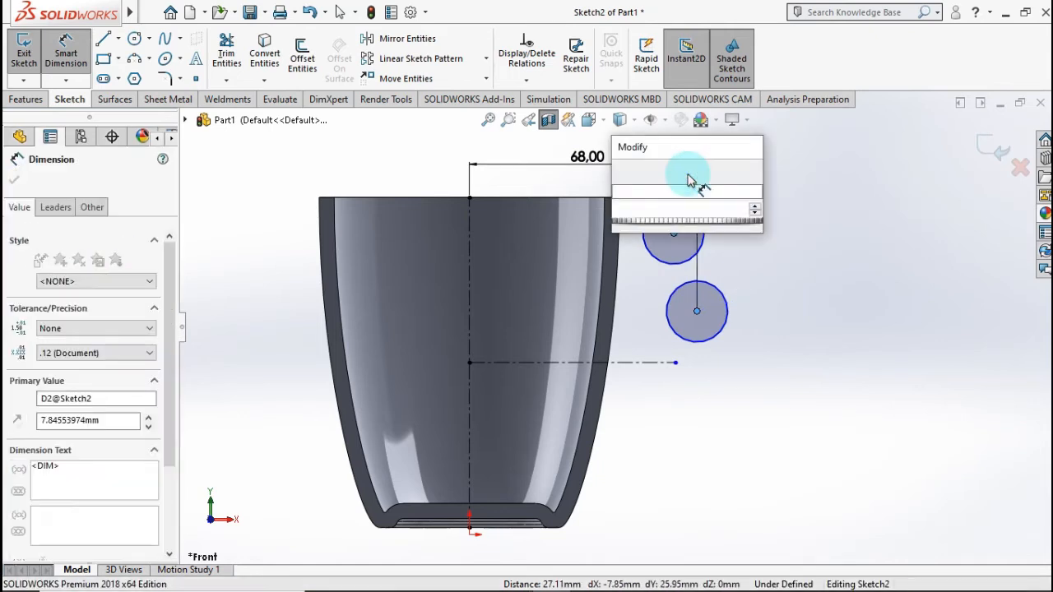
text(10)
click(620, 175)
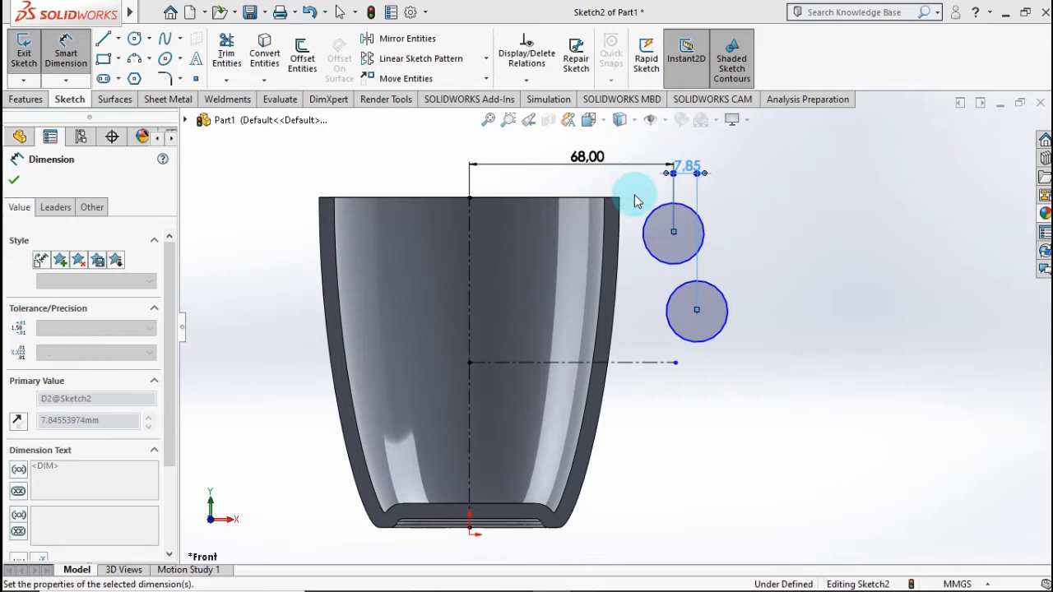
click(789, 242)
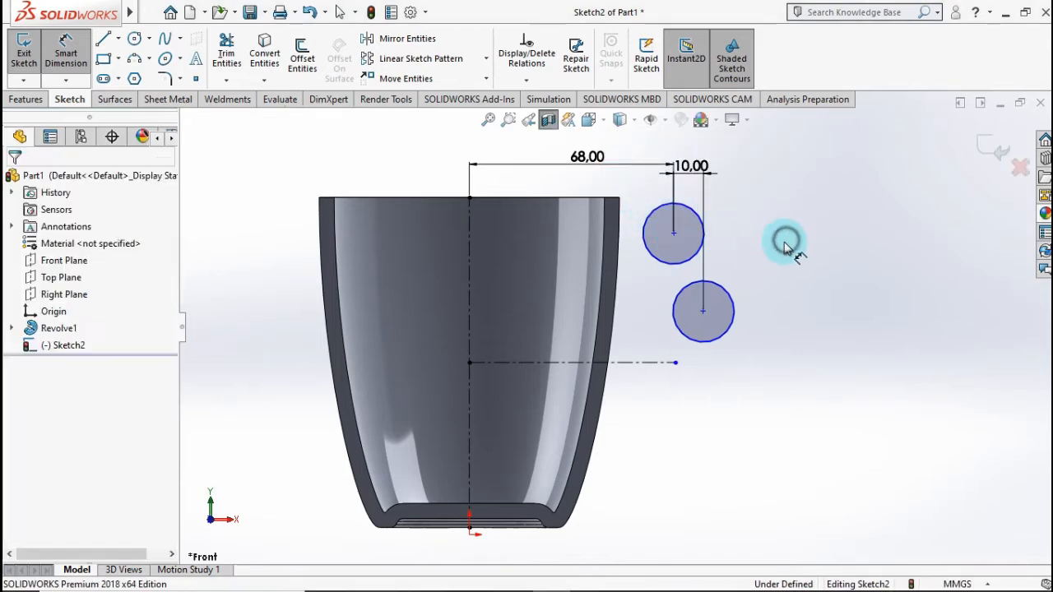
Step: Dimension the height of the lower circle's centre above the horizontal centerline as 11.5 mm
click(649, 363)
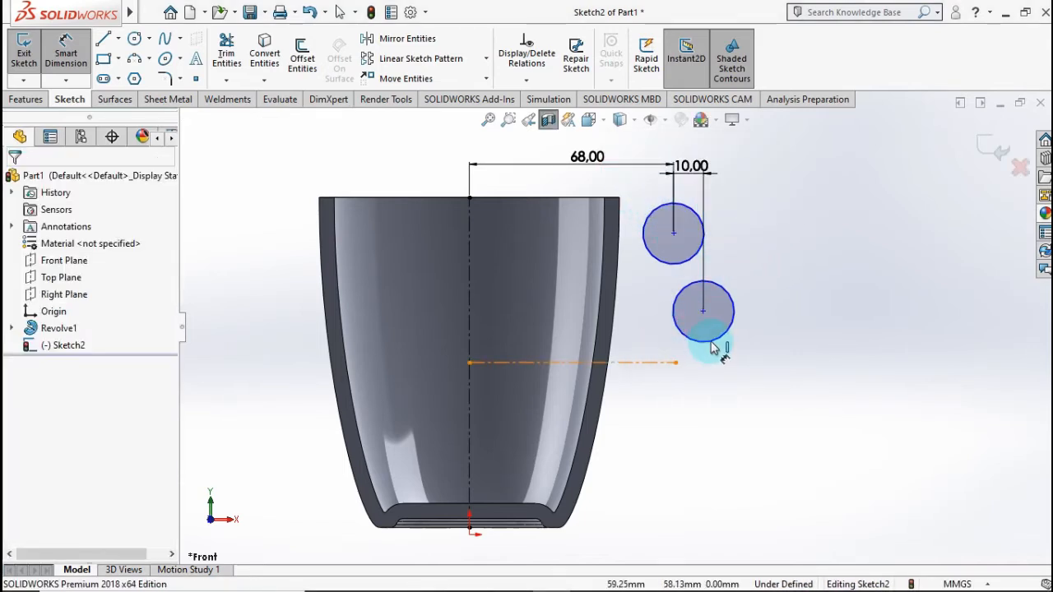
click(712, 346)
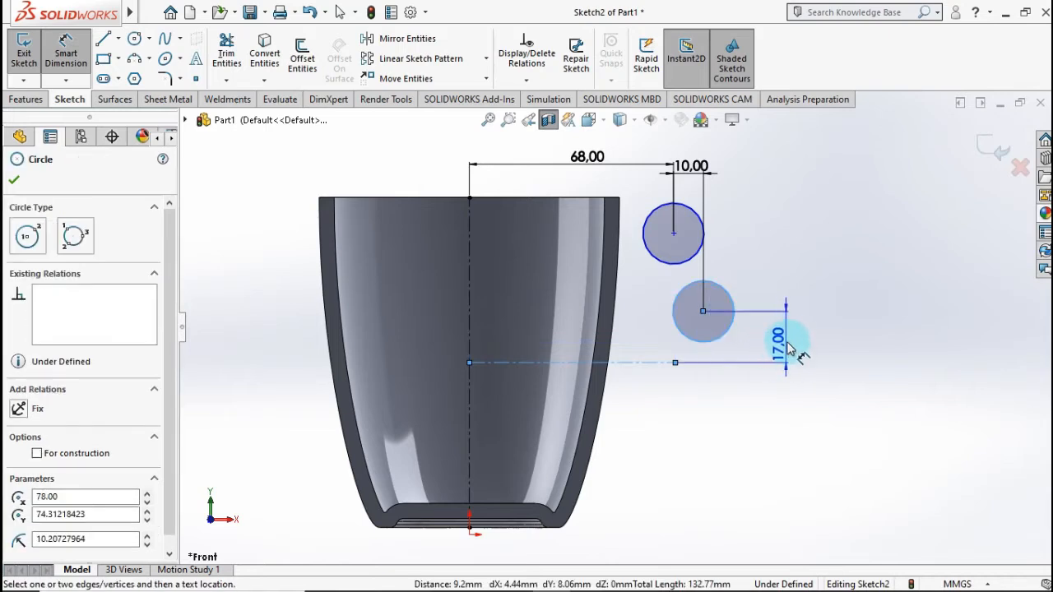
click(787, 344)
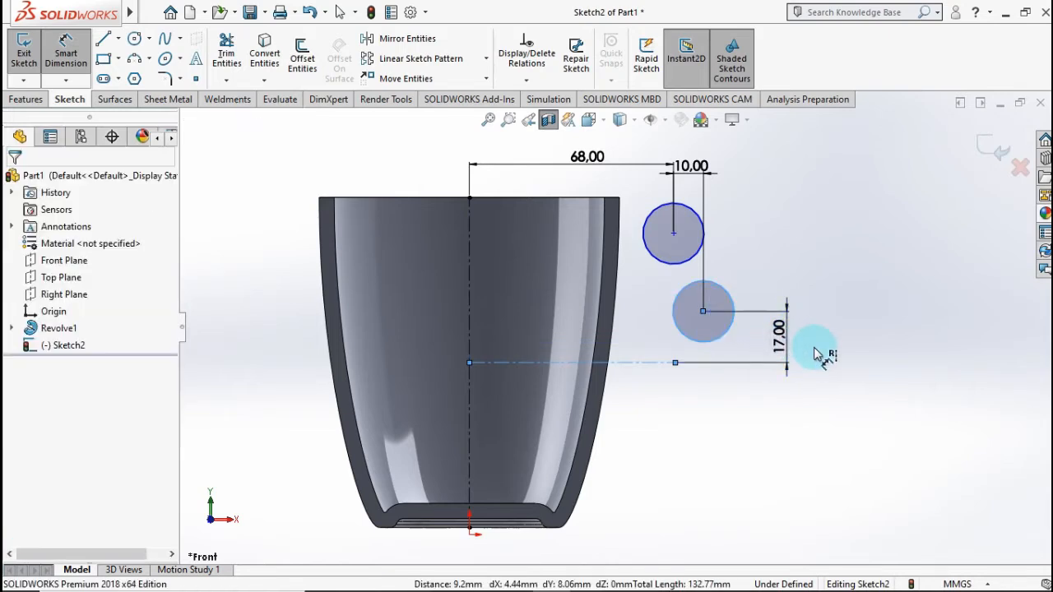
text(11.5)
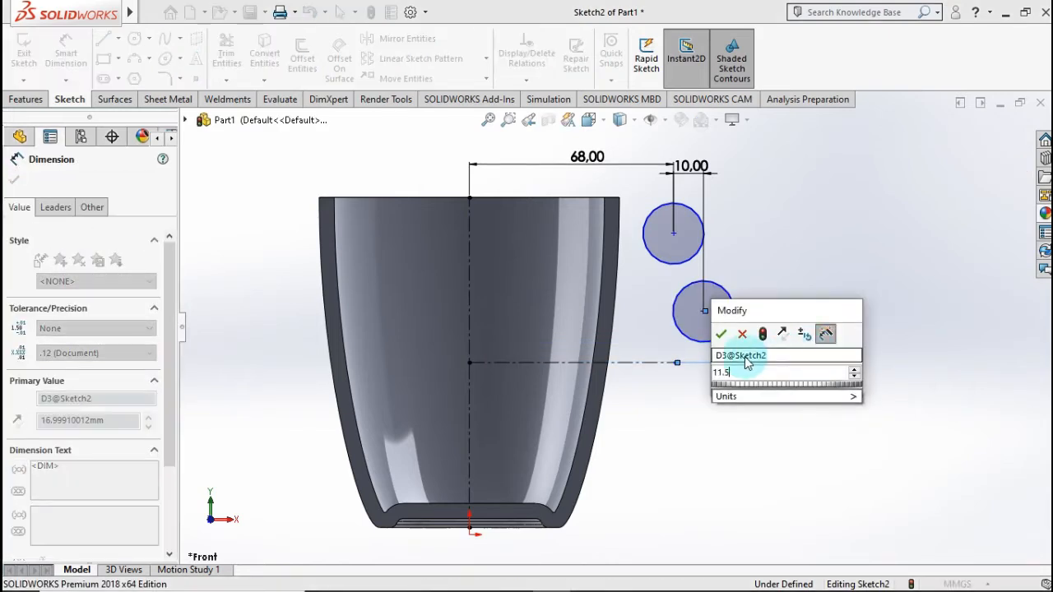
click(719, 338)
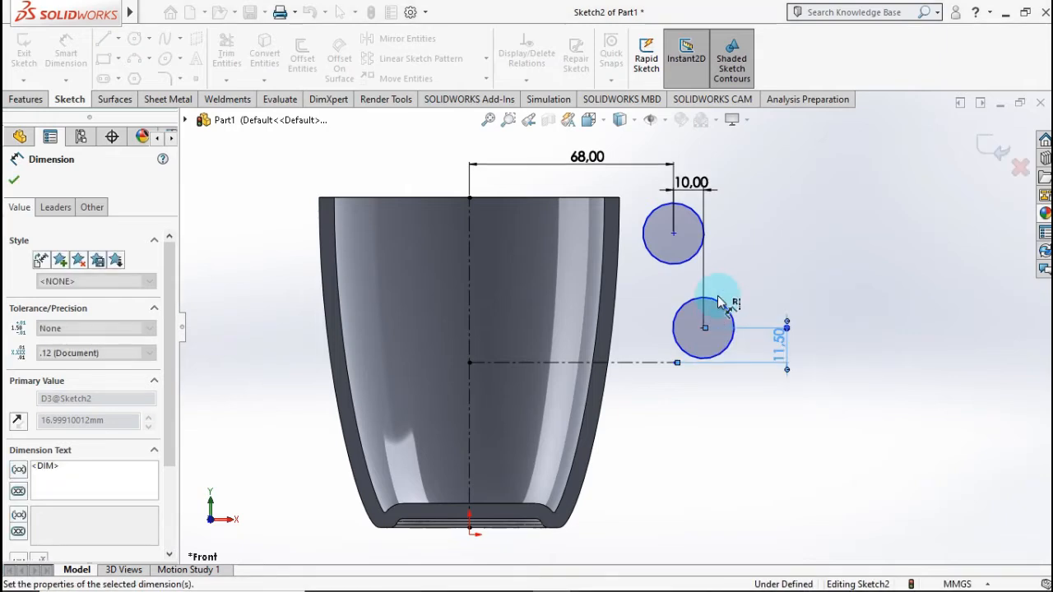
click(751, 286)
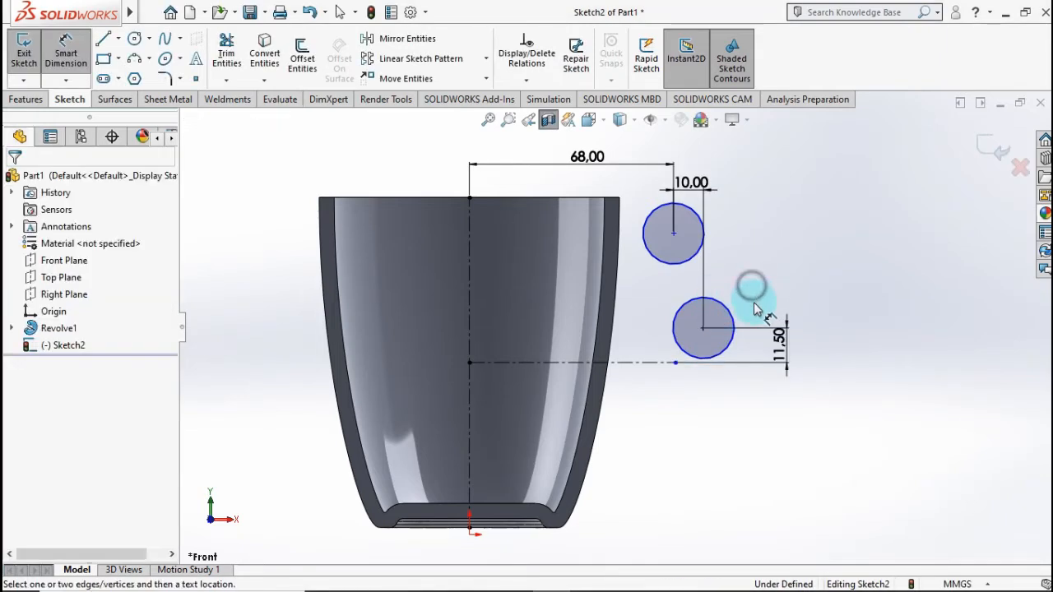
Step: Dimension the vertical distance between the centres of the two circles as 20 mm
click(704, 330)
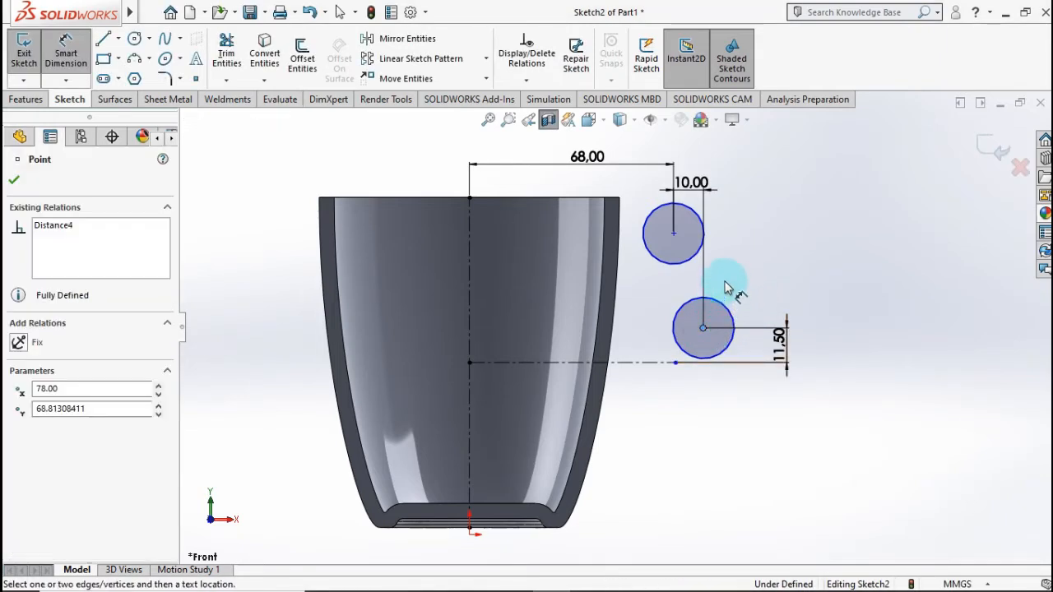
click(674, 235)
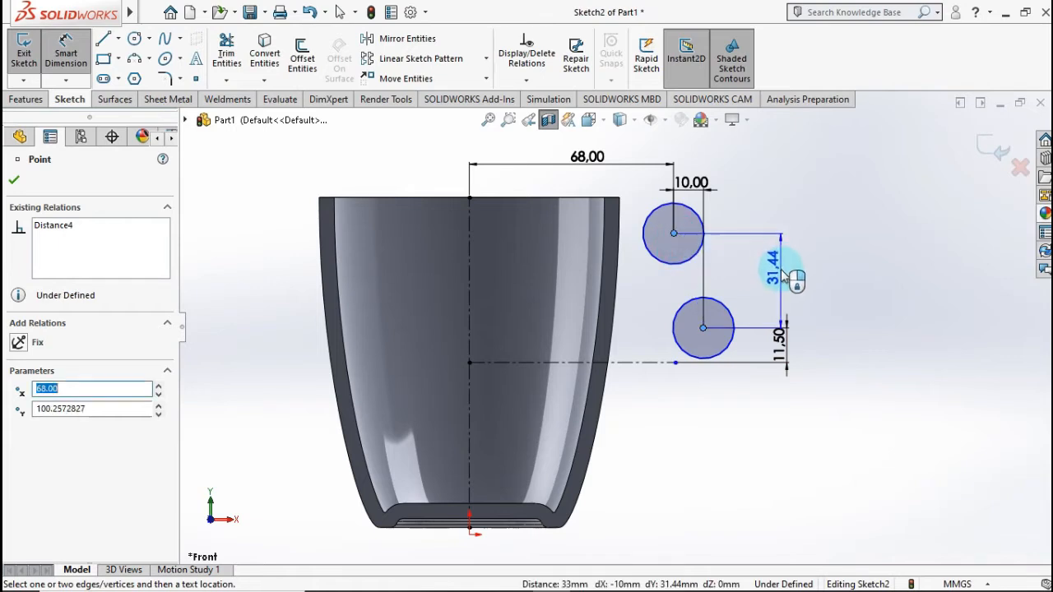
click(787, 269)
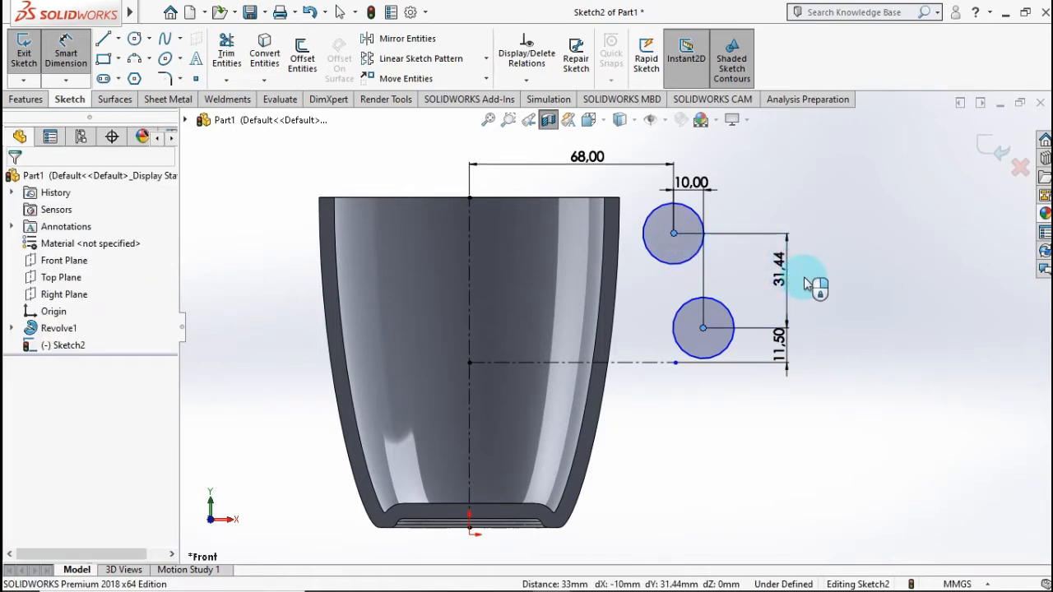
text(2)
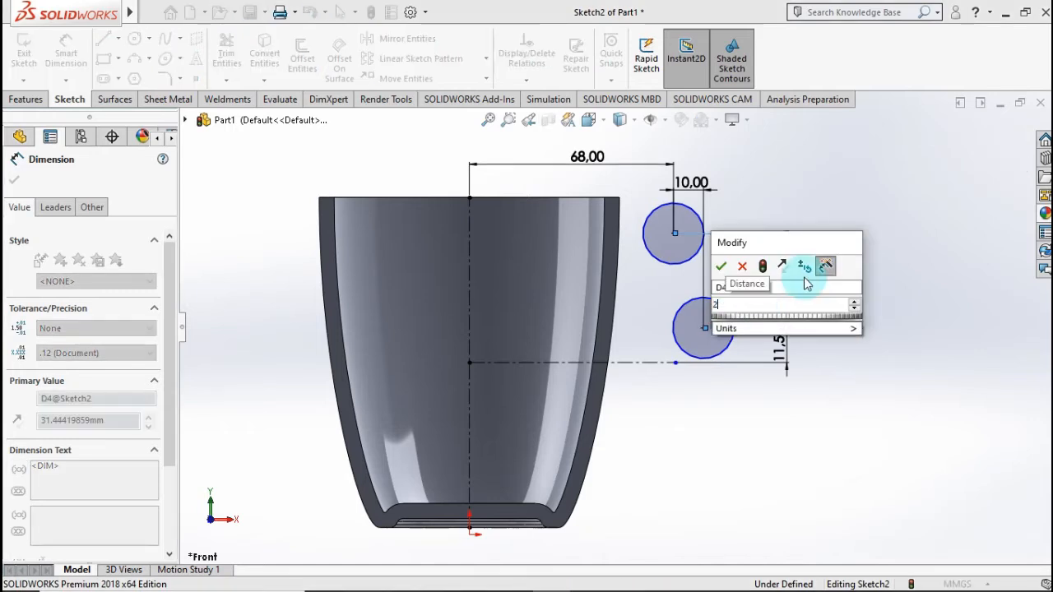
text(0)
click(721, 266)
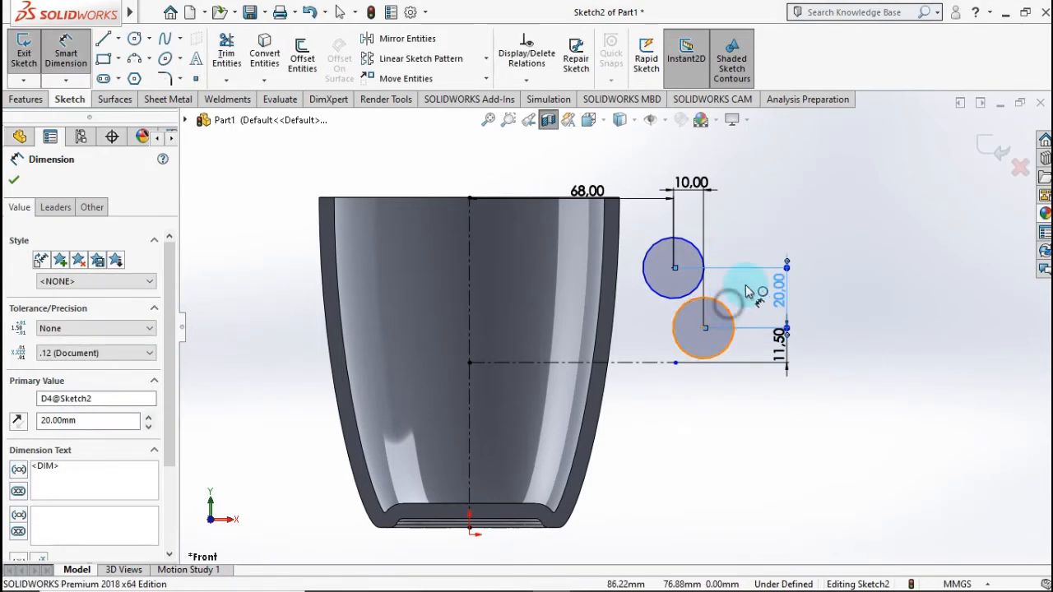
Step: Dimension the lower circle's diameter as 20 mm and end the dimensioning
click(733, 306)
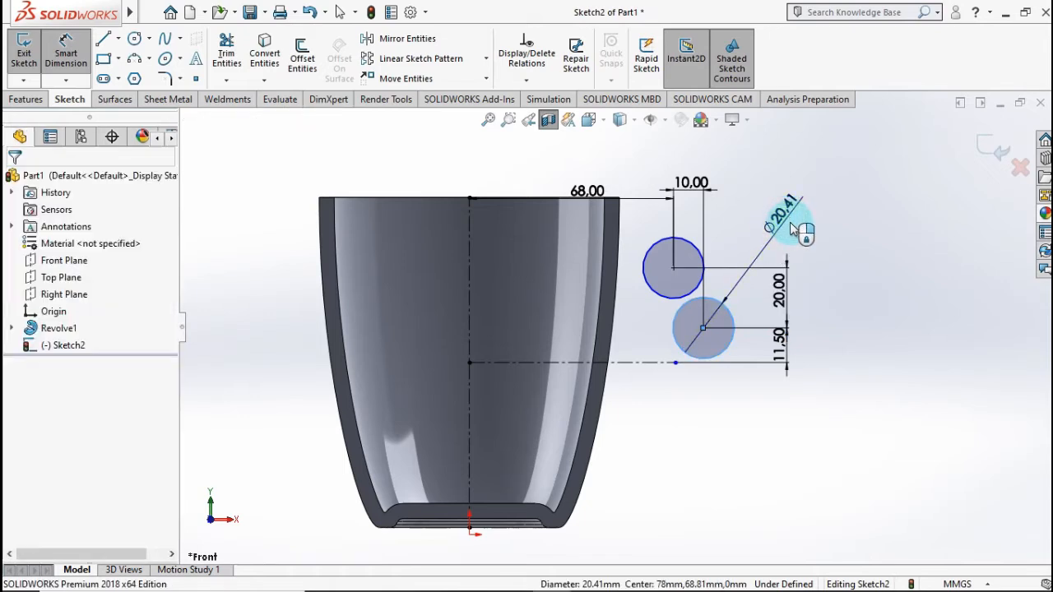
click(792, 229)
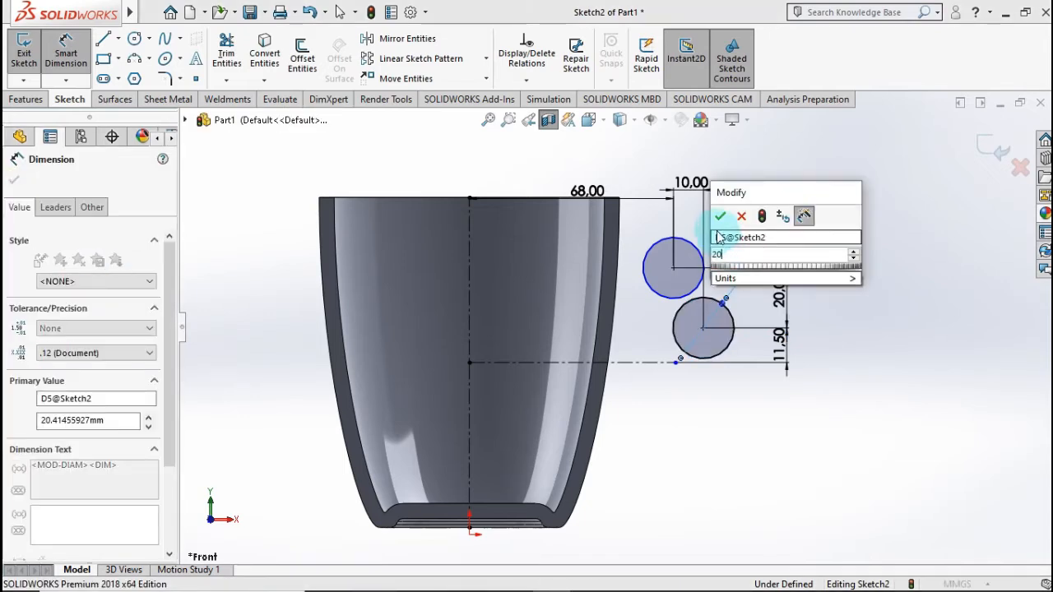
text(20)
click(721, 216)
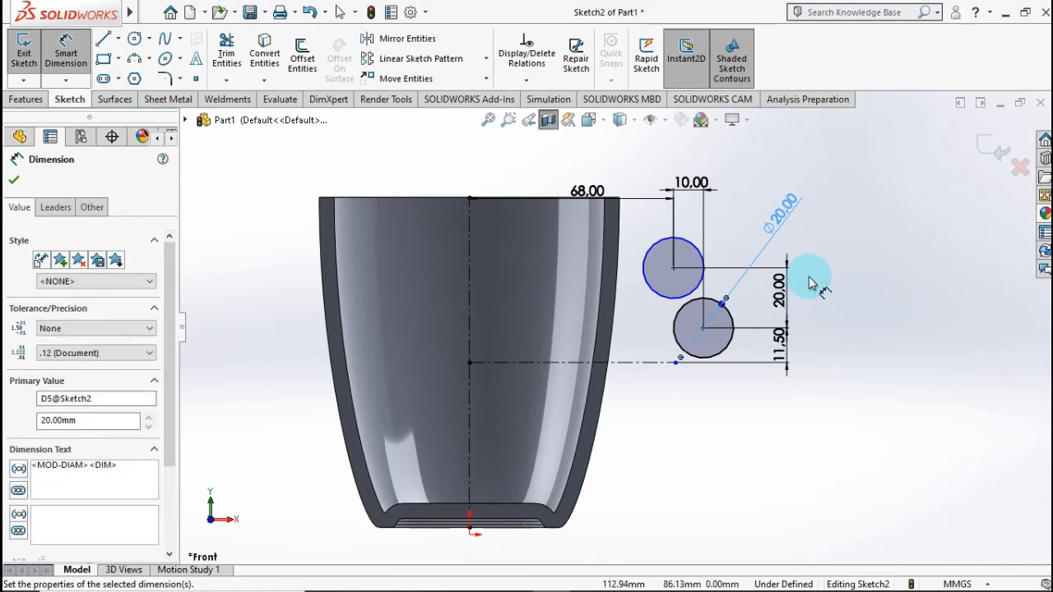
click(749, 291)
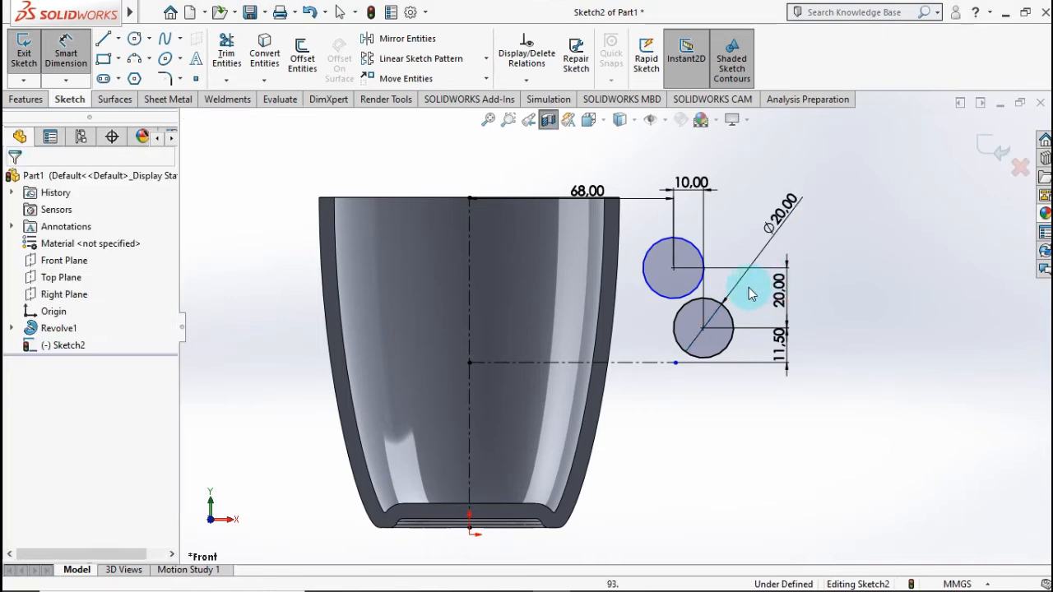
Step: Add an Equal relation between the upper and lower circles
click(698, 306)
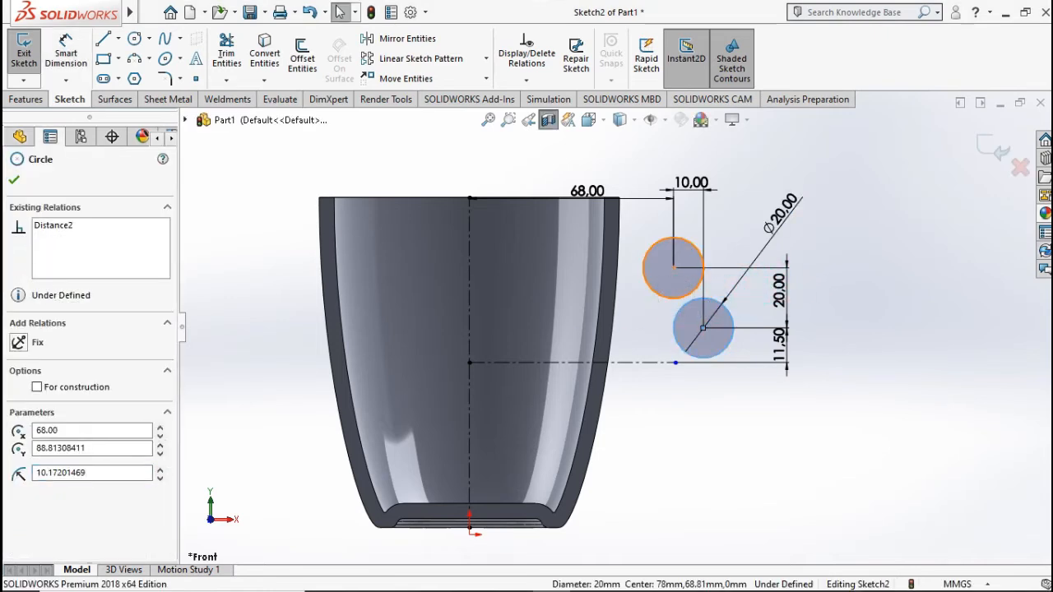
ctrl+click(674, 299)
click(19, 485)
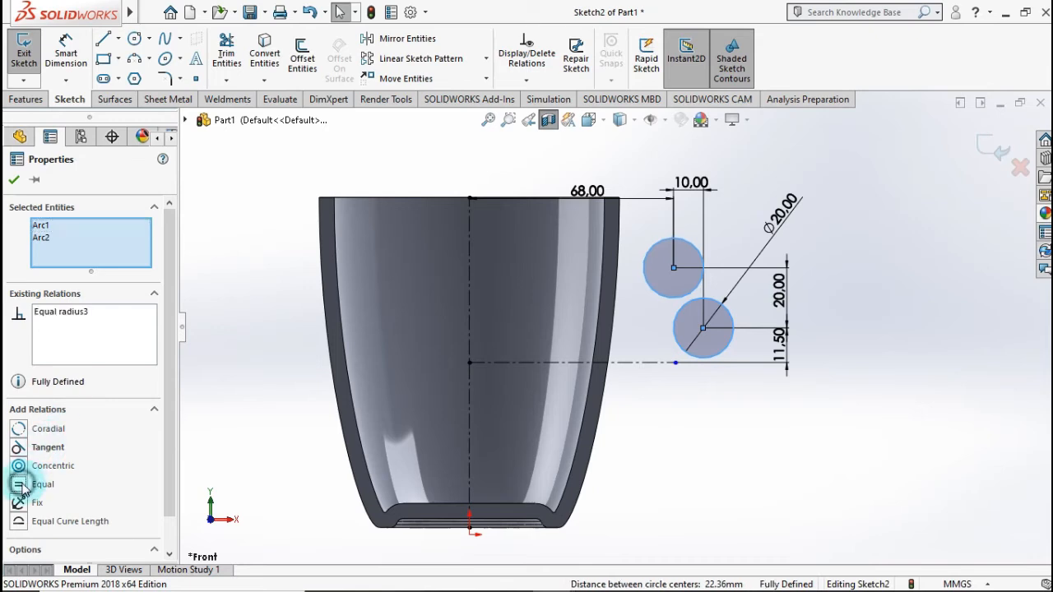
click(14, 179)
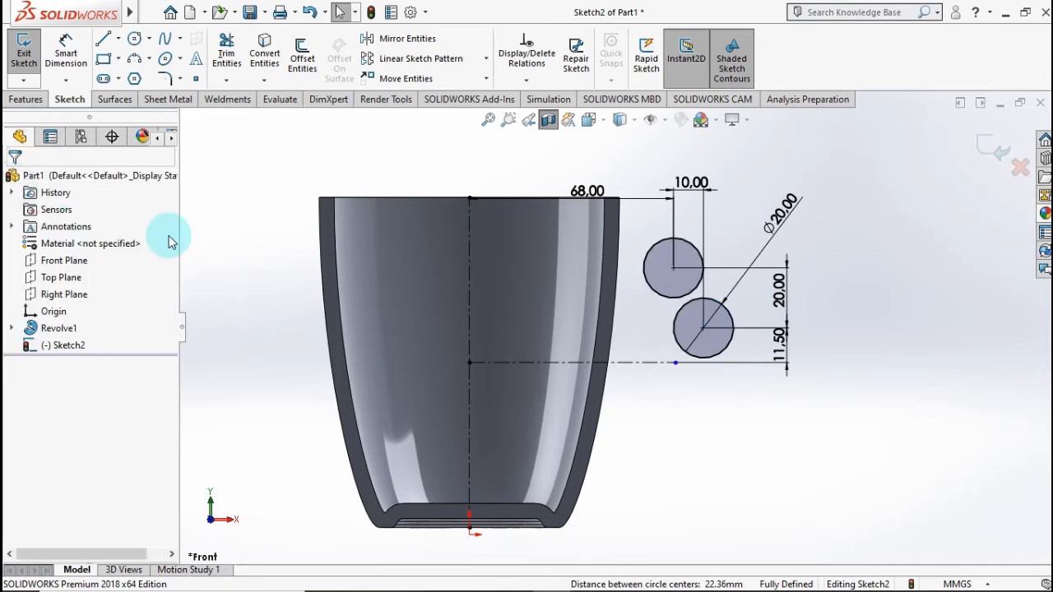
Step: Mirror both circles about the horizontal centerline, keeping the originals as a copy
click(376, 39)
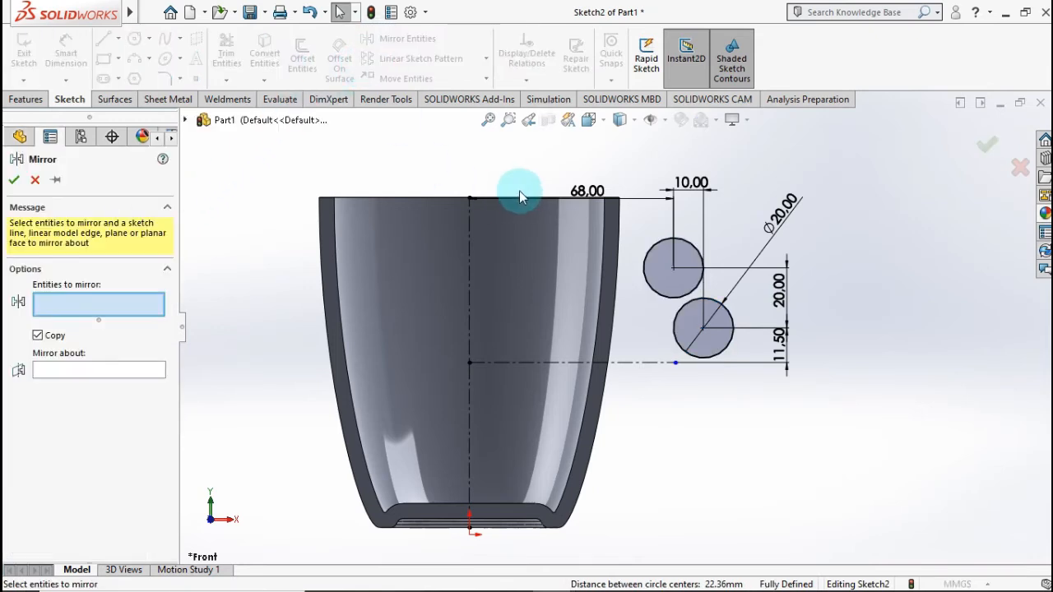
click(678, 323)
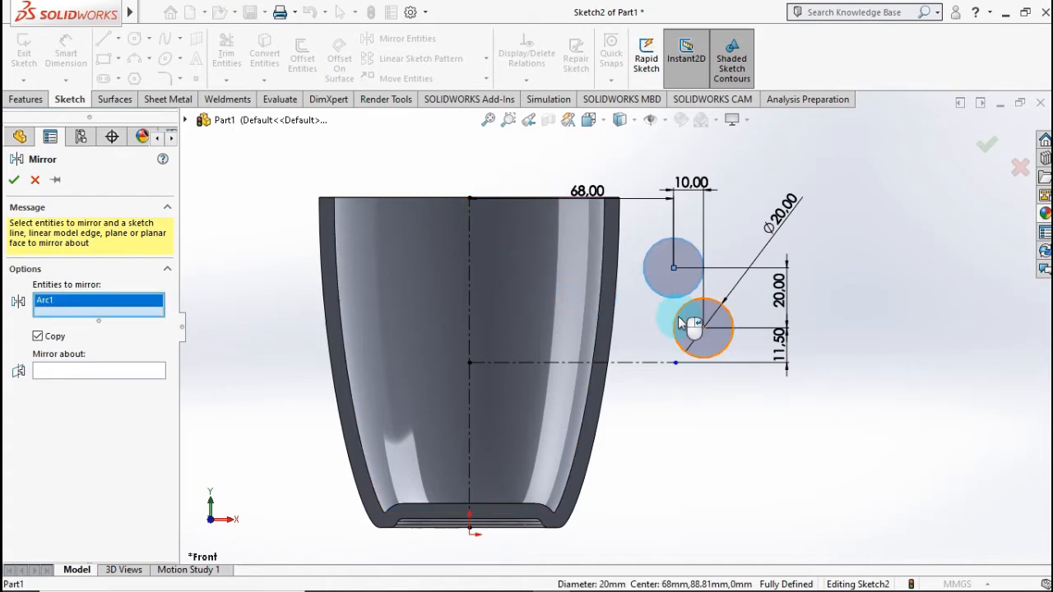
click(681, 324)
click(88, 384)
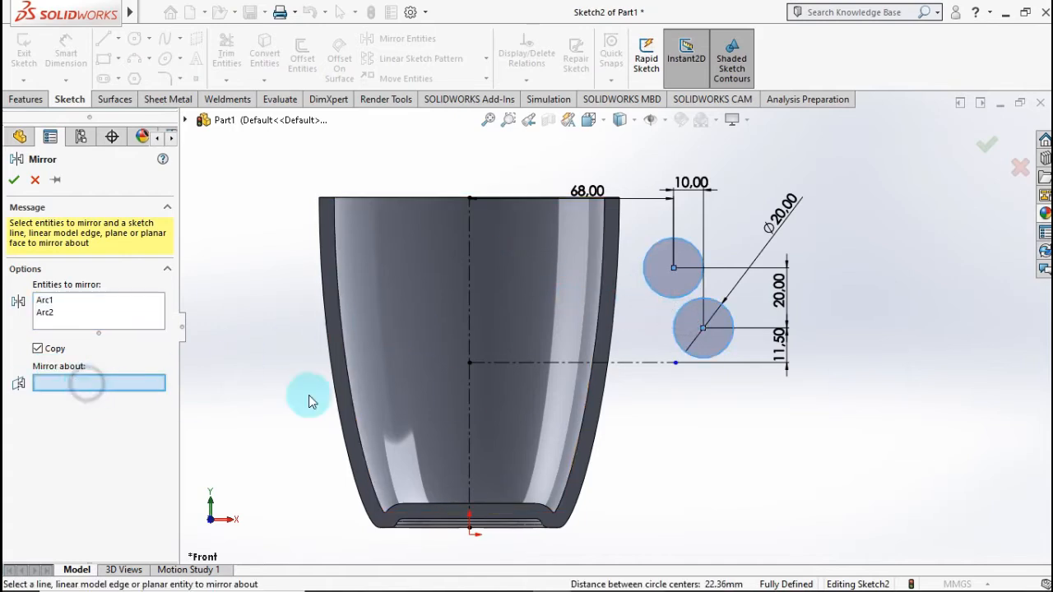
click(641, 367)
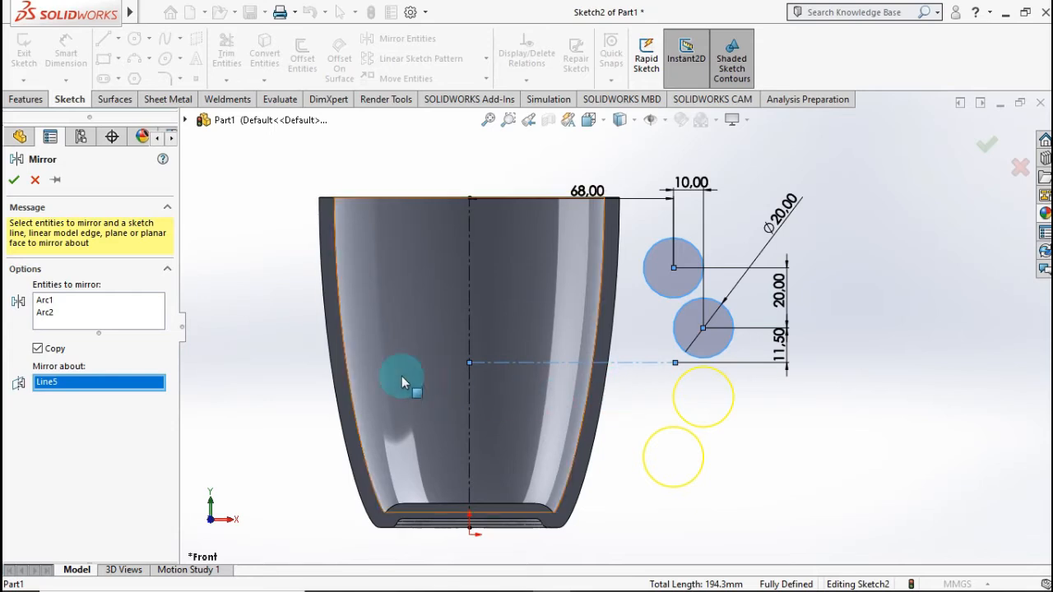
click(15, 183)
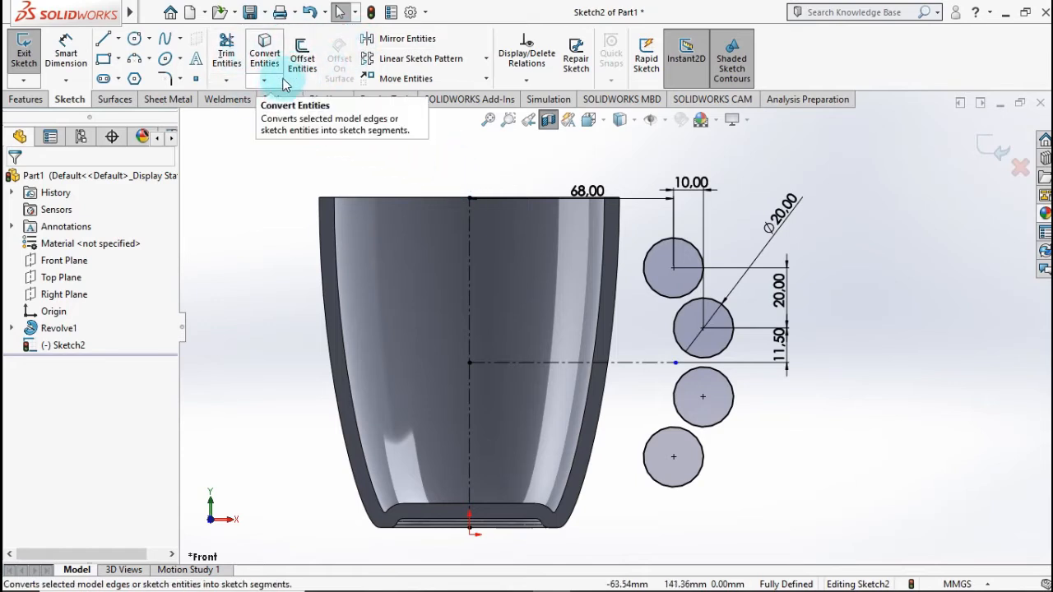
Step: Offset the upper two 20 mm circles outward by 5 mm with Offset Entities
click(302, 59)
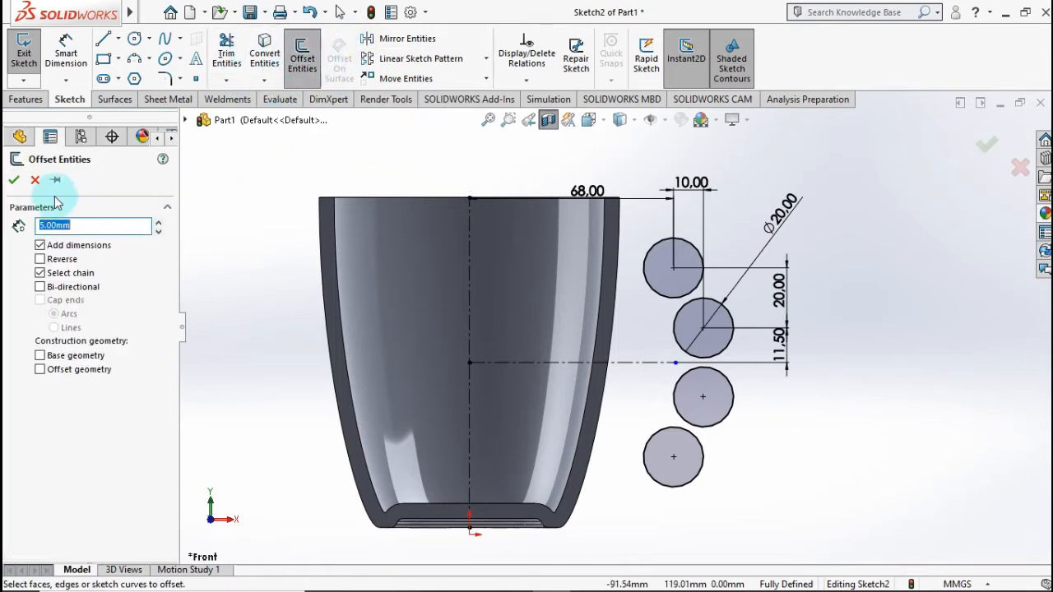
click(667, 303)
click(675, 331)
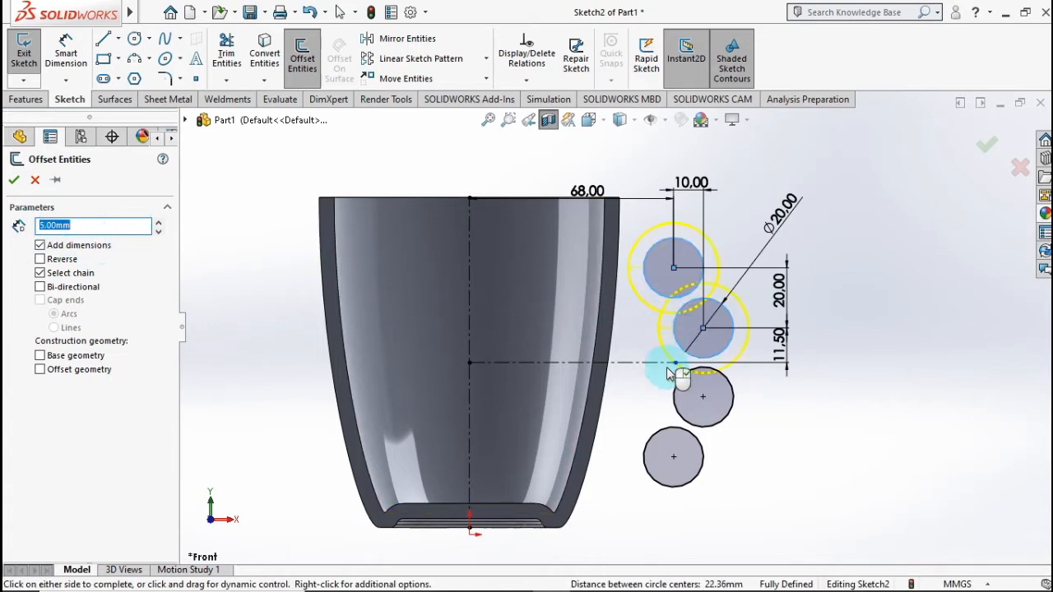
click(677, 395)
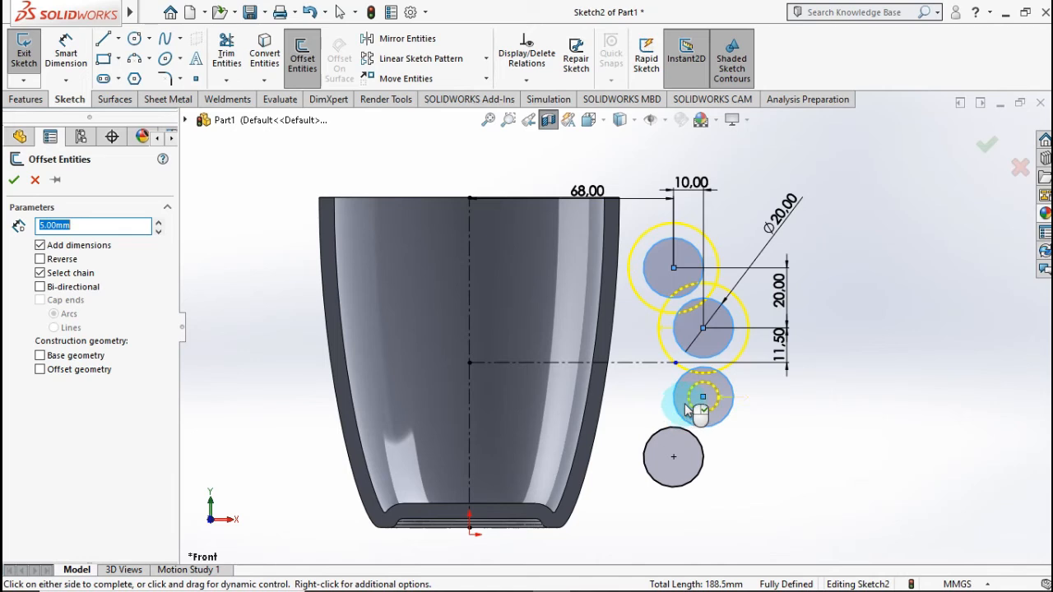
click(680, 400)
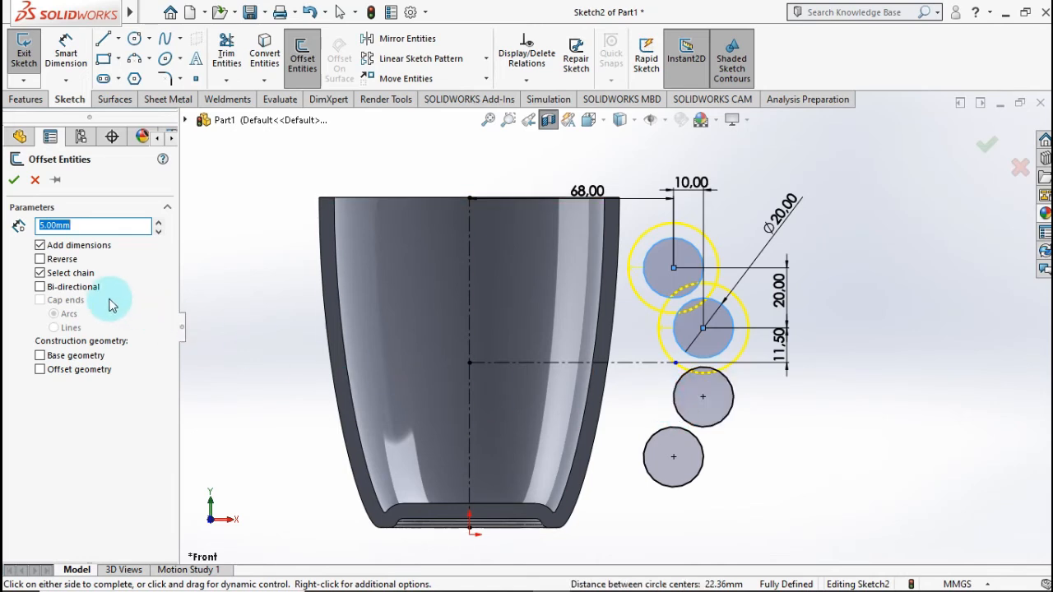
click(14, 184)
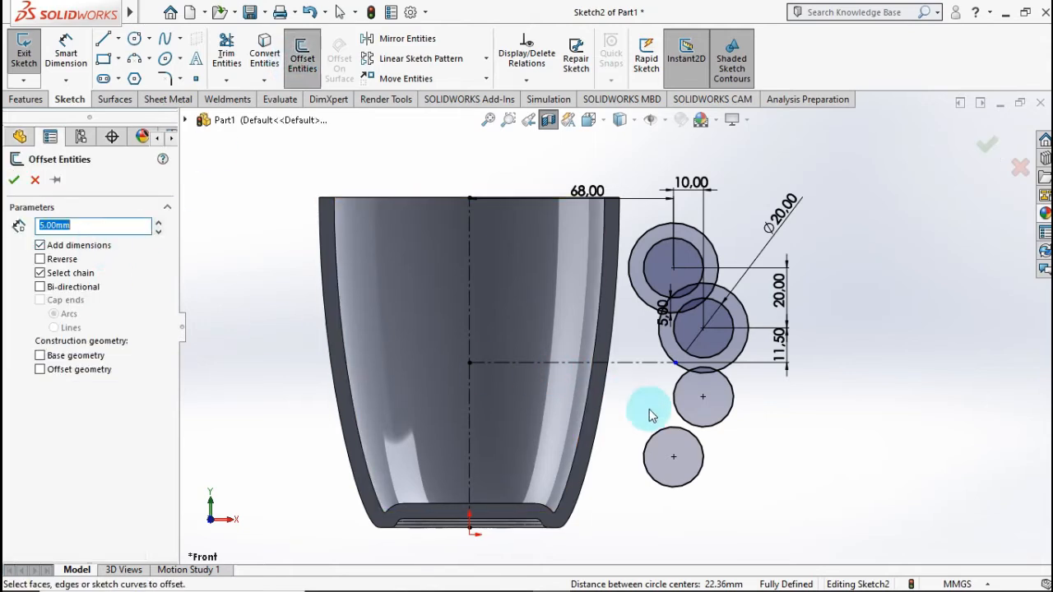
Step: Offset the two mirrored lower circles outward by 5 mm using the Reverse option, and finish the offsetting
click(680, 399)
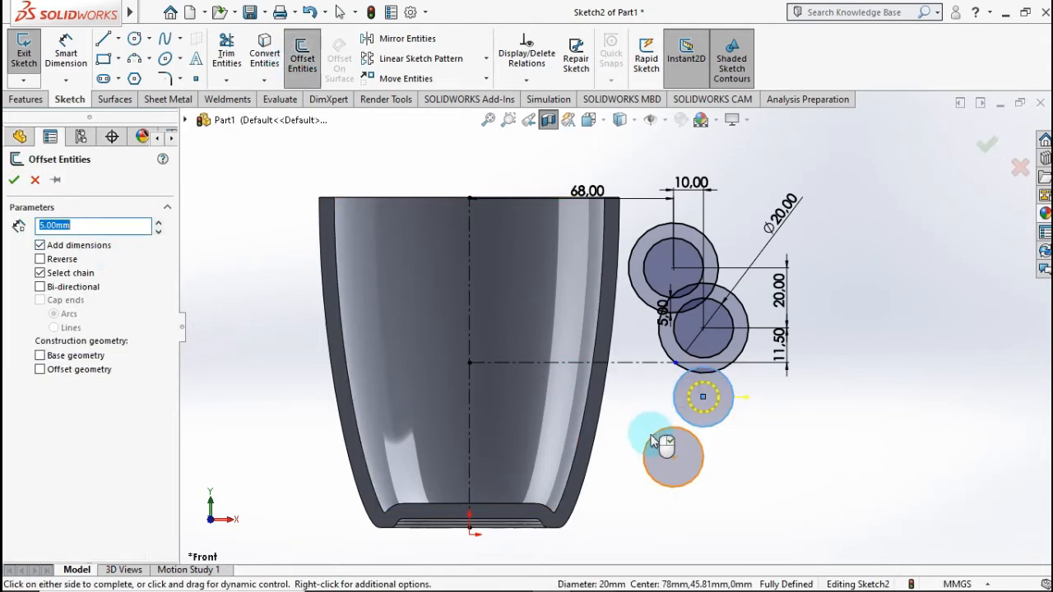
click(56, 260)
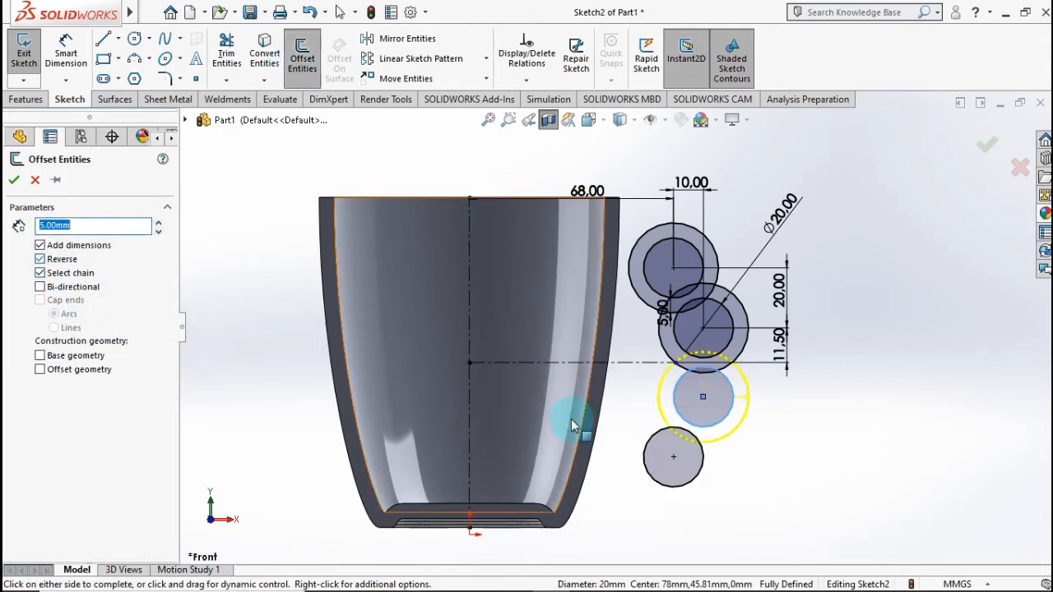
click(646, 446)
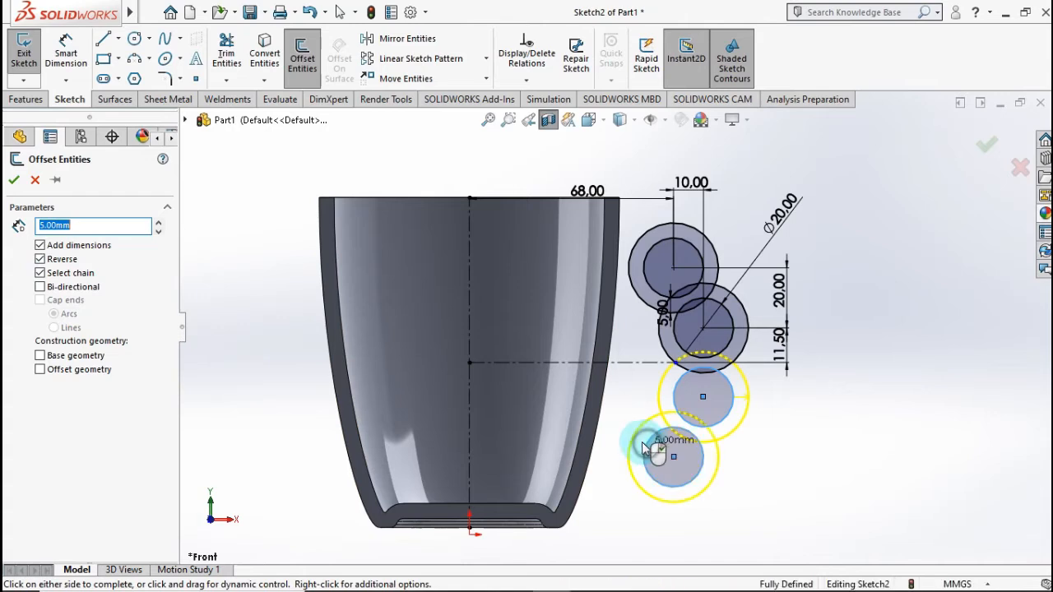
click(15, 182)
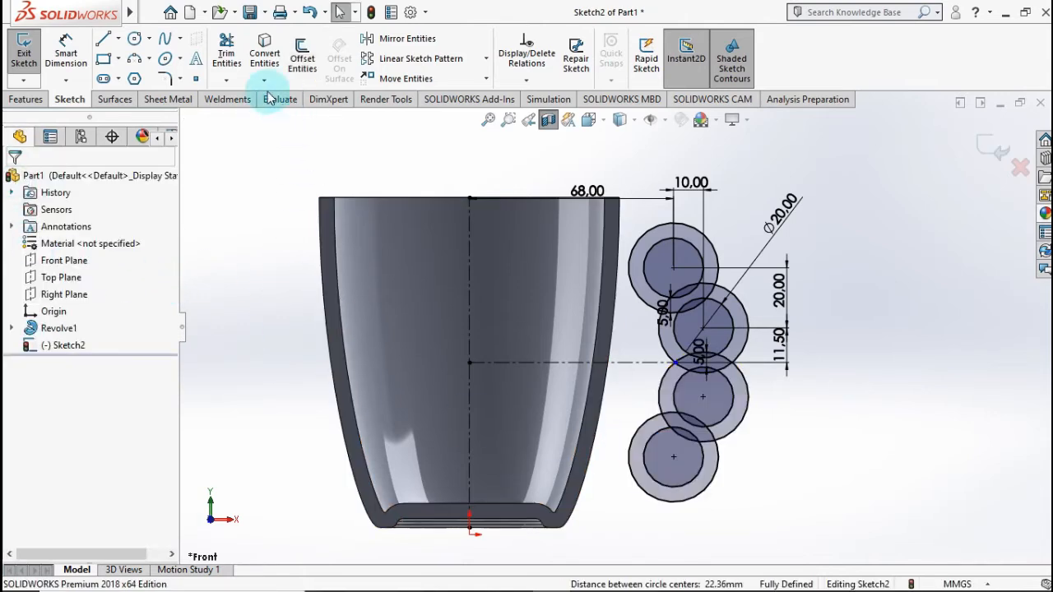
Step: Power-trim the overlapping arcs between the upper two outer circles
click(227, 59)
scroll(701, 274, down, 3)
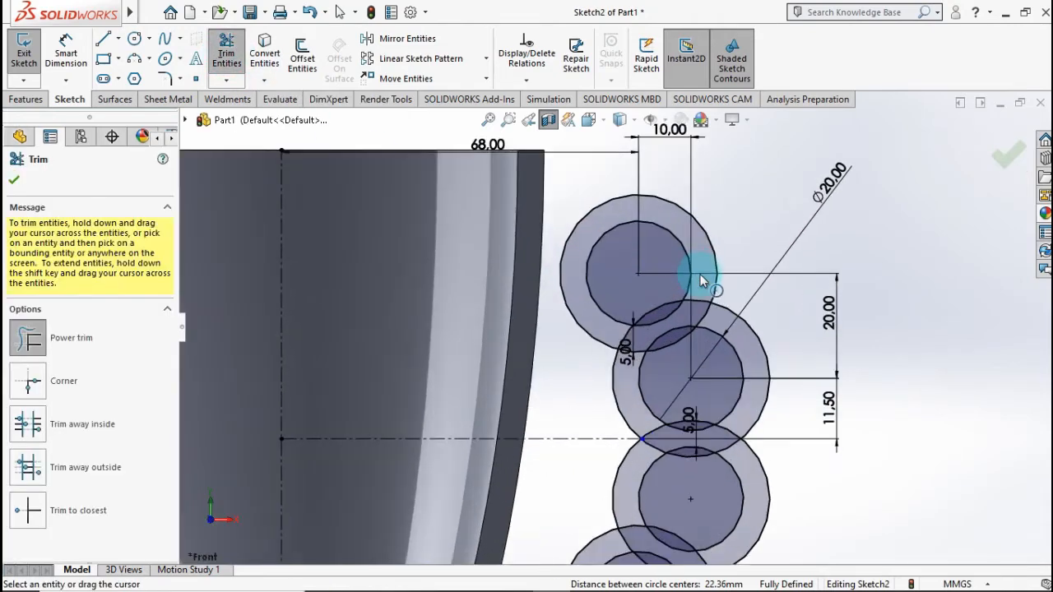
scroll(700, 274, down, 1)
mouse_move(650, 295)
mouse_down()
mouse_move(643, 300)
mouse_move(666, 367)
mouse_move(696, 301)
mouse_move(706, 306)
mouse_move(600, 355)
mouse_move(692, 504)
mouse_up()
scroll(695, 511, down, 2)
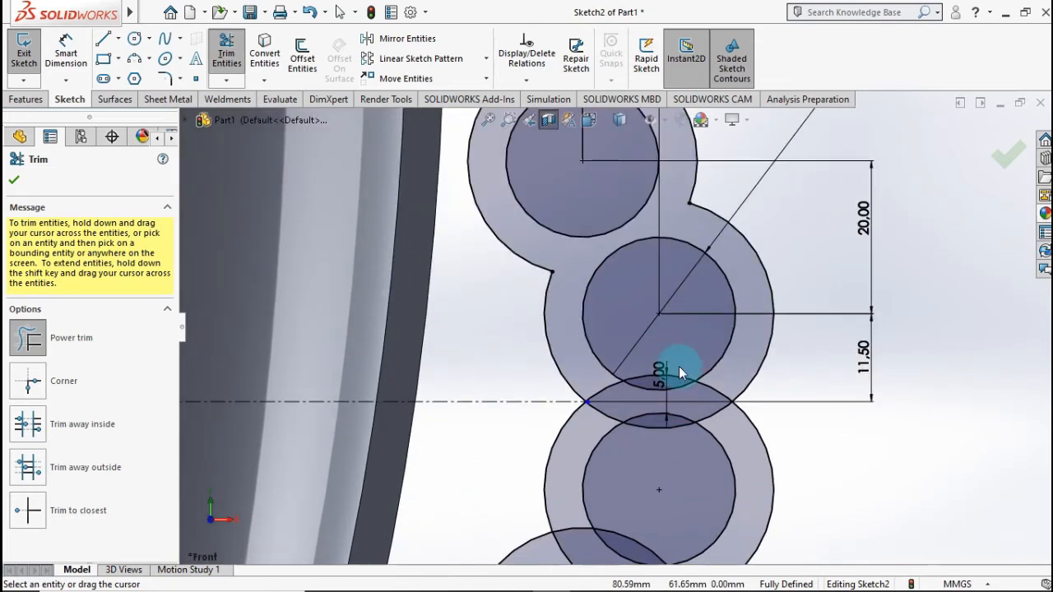
Step: Trim away the overlapping arcs of the two middle outer circles at the horizontal centerline, including the leftover segment
mouse_move(680, 371)
mouse_down()
mouse_move(666, 418)
mouse_move(676, 461)
mouse_move(673, 431)
mouse_up()
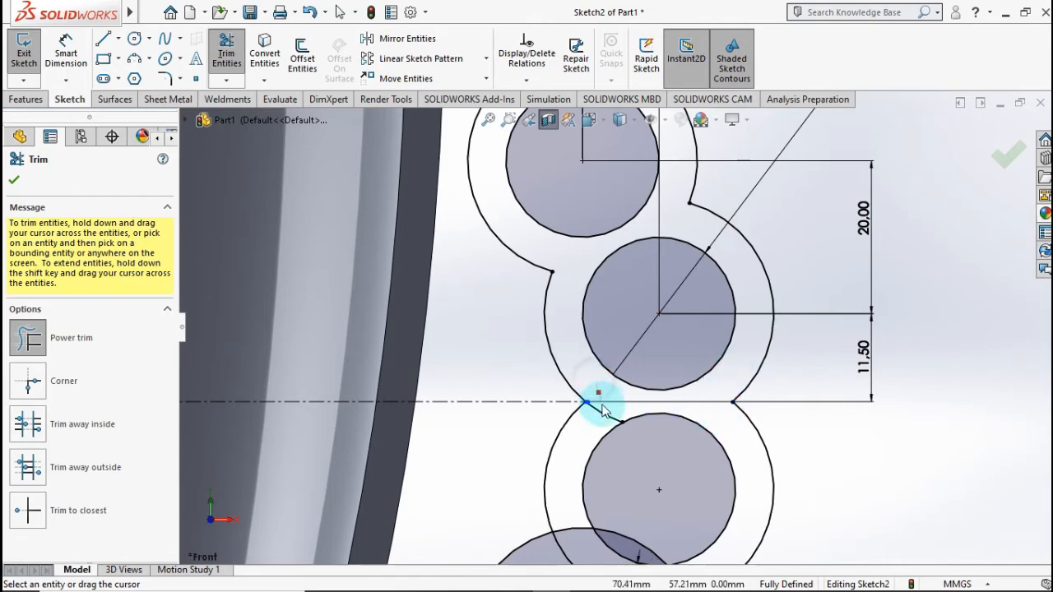
scroll(602, 424, down, 5)
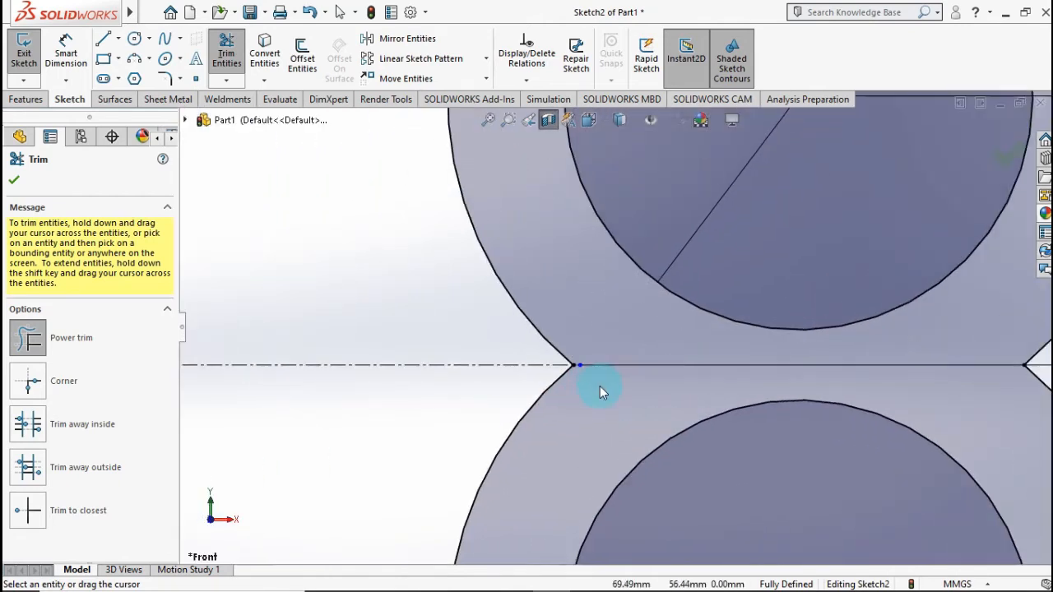
scroll(591, 395, up, 6)
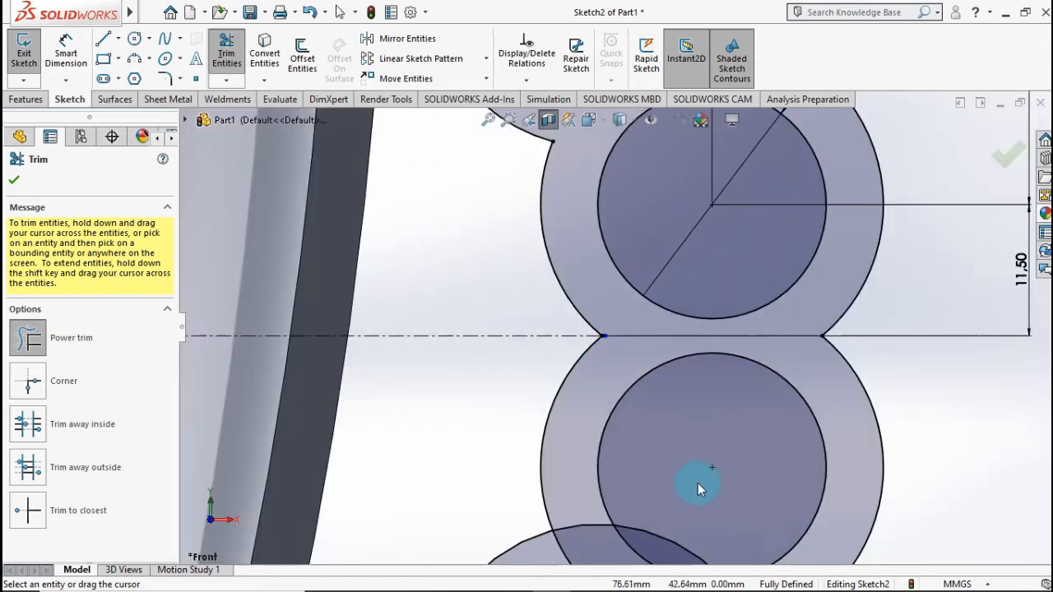
Step: Trim the overlapping arcs between the lower two outer circles and end the trimming
scroll(627, 453, down, 2)
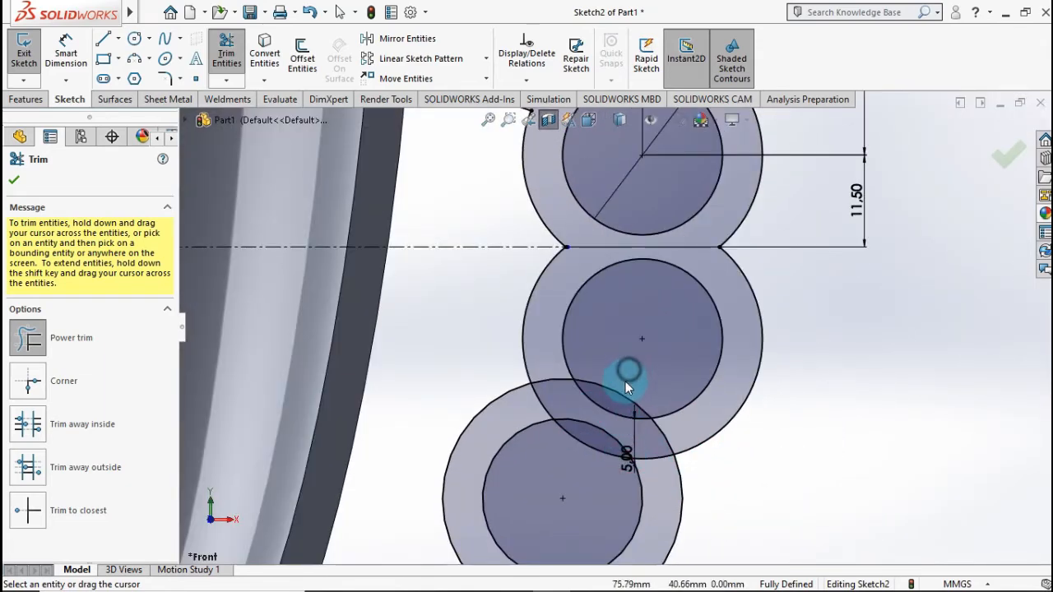
drag(621, 401, 594, 451)
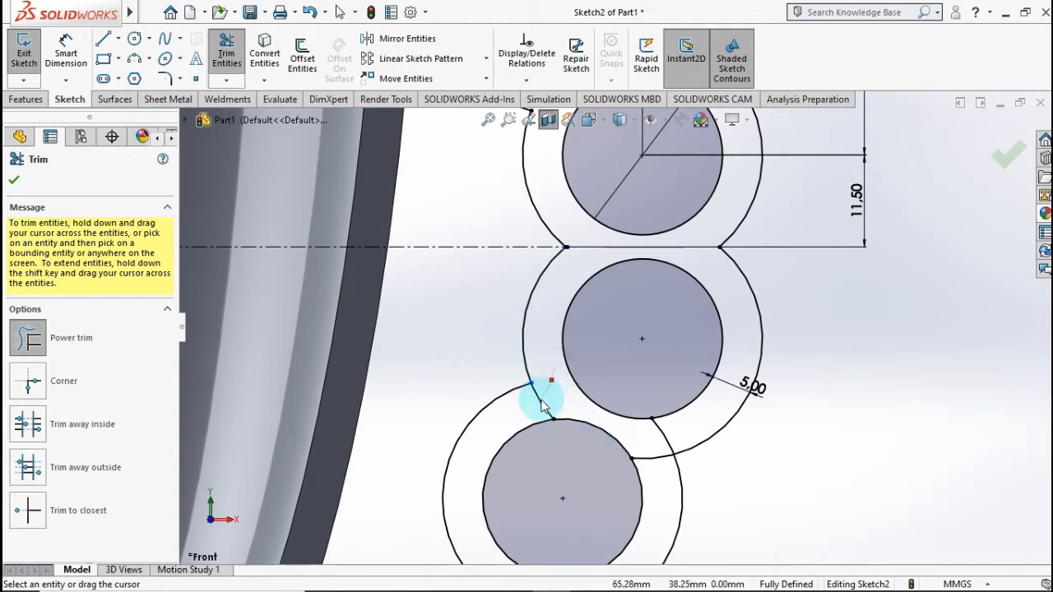
mouse_move(535, 411)
mouse_down()
mouse_move(667, 436)
mouse_move(693, 428)
mouse_move(661, 466)
mouse_up()
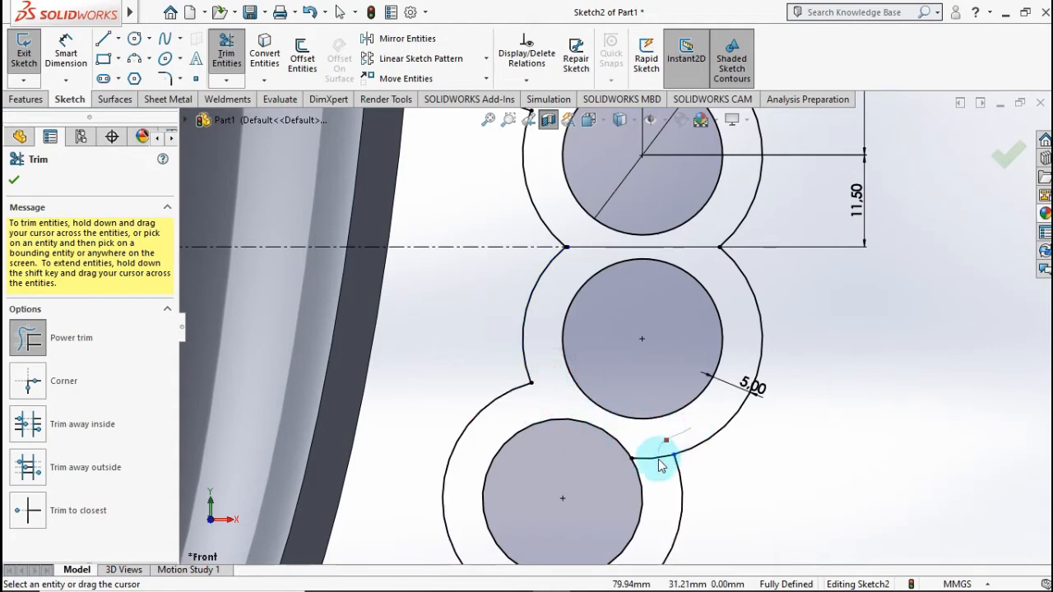
scroll(547, 430, up, 8)
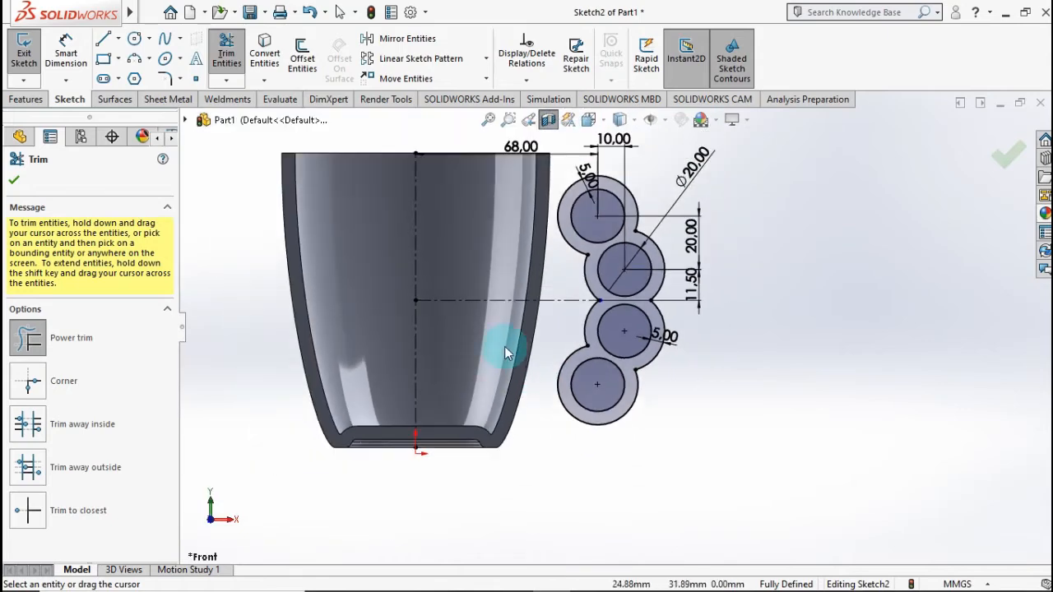
click(1008, 153)
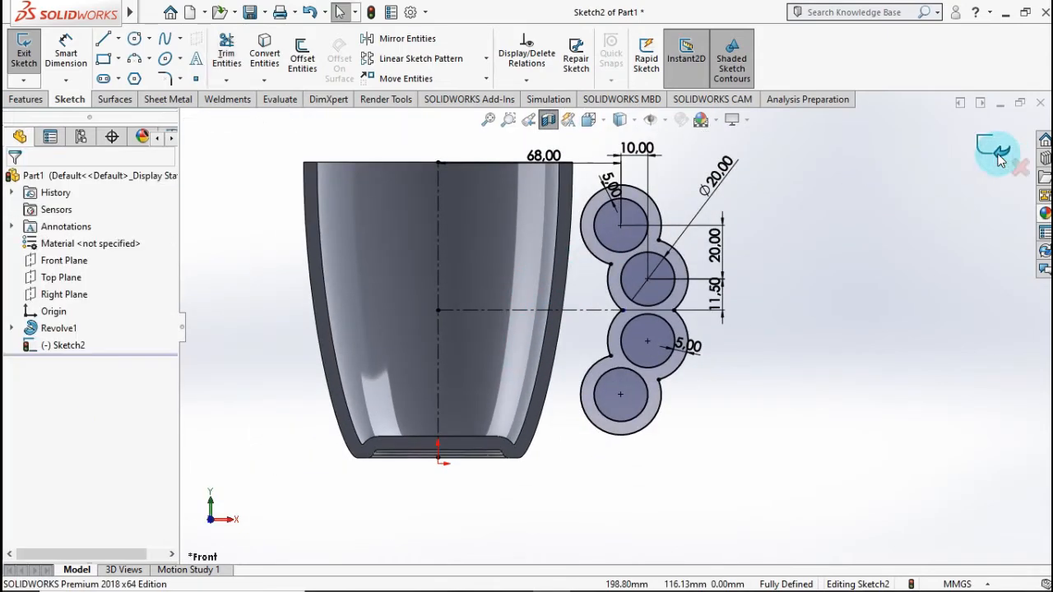
Step: Draw connected lines of about 34, 16 and 15 mm from the lowest outer circle's bottom into the cup wall and back to its left quadrant
scroll(692, 237, down, 2)
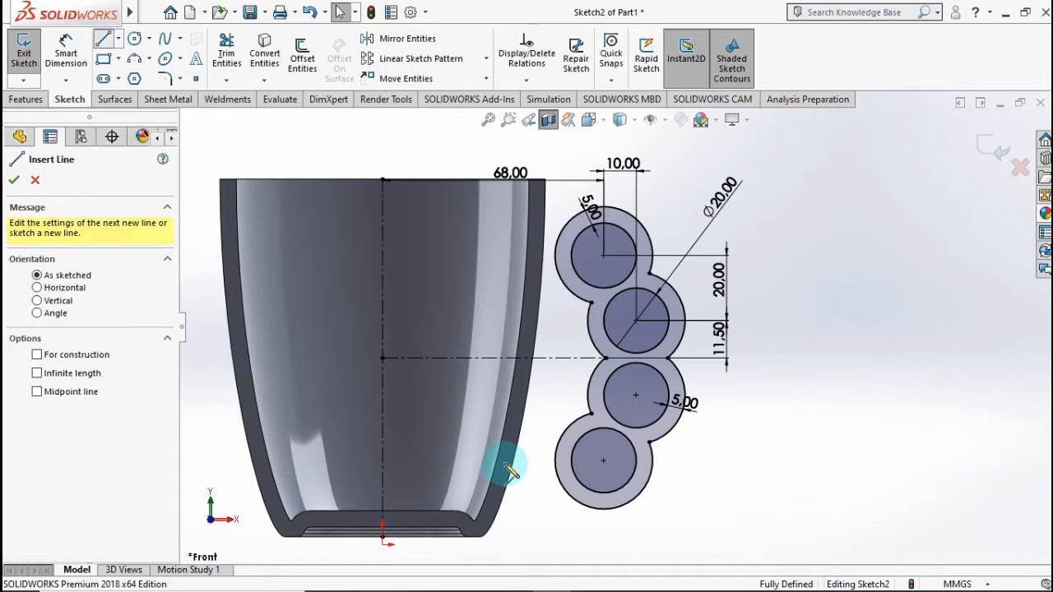
scroll(518, 467, down, 2)
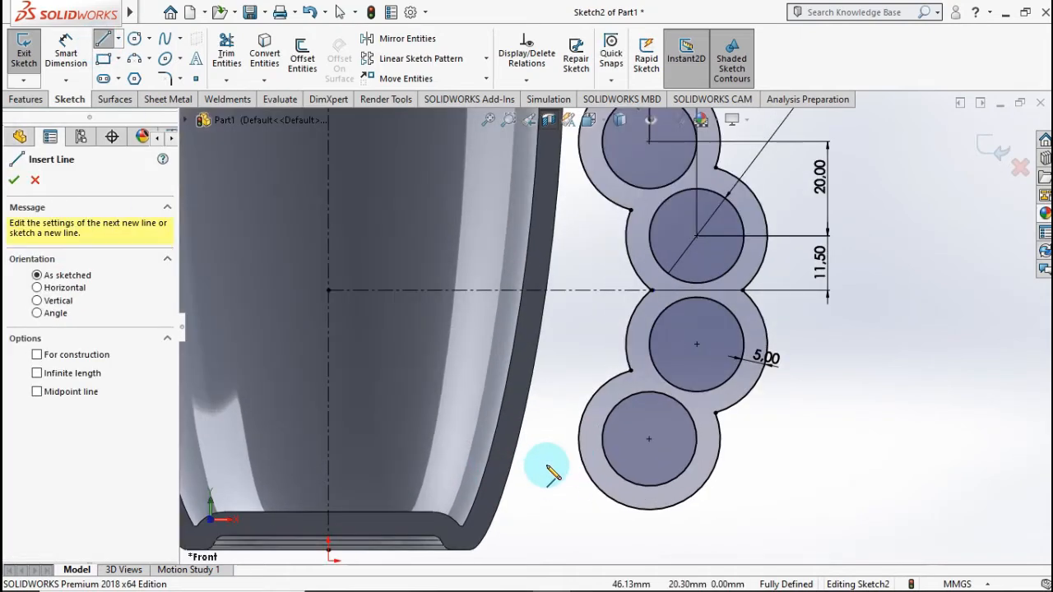
click(648, 511)
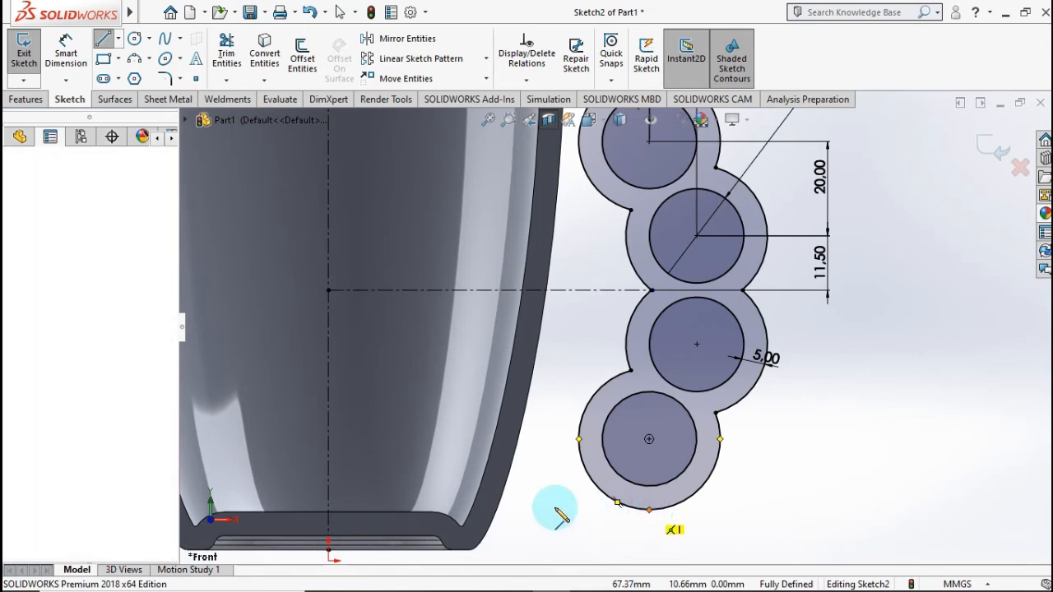
click(489, 511)
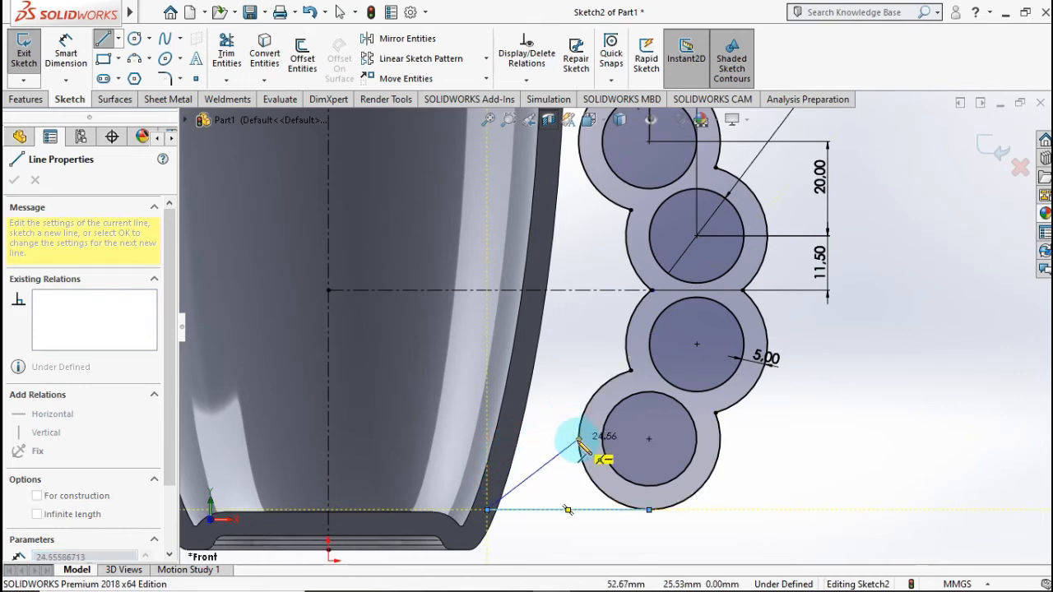
click(510, 440)
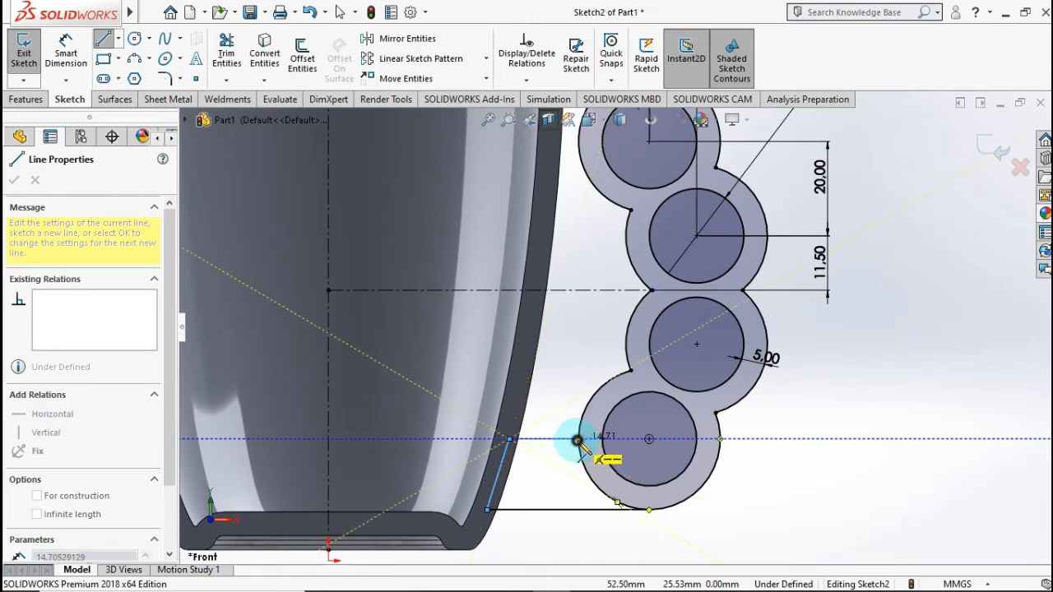
double_click(578, 440)
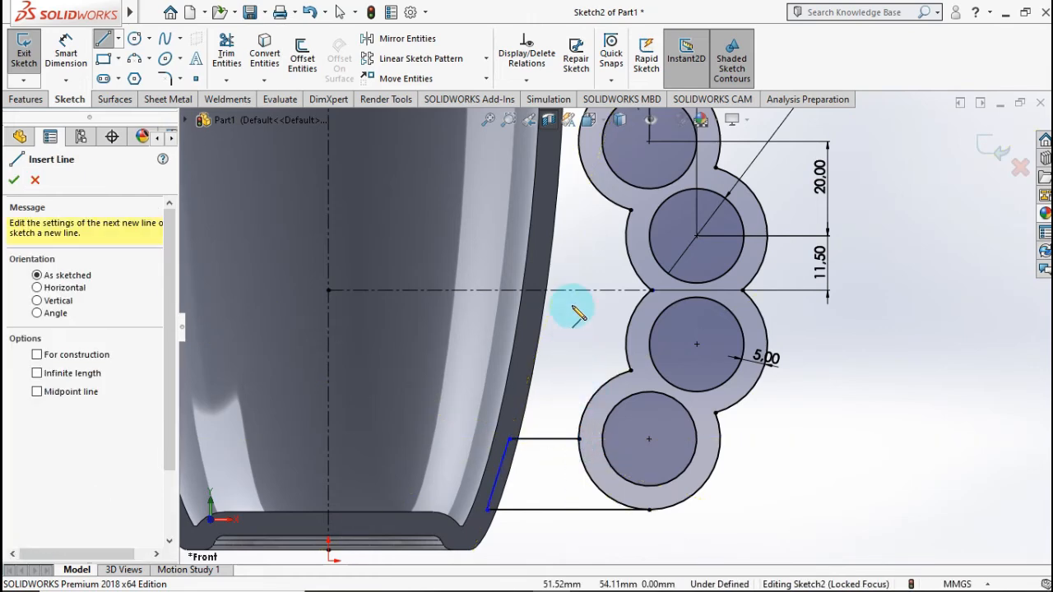
Step: Draw connected lines of about 6, 15 and 20 mm from the top outer circle's left quadrant into the cup wall and back to its top
scroll(576, 312, up, 3)
scroll(626, 316, down, 5)
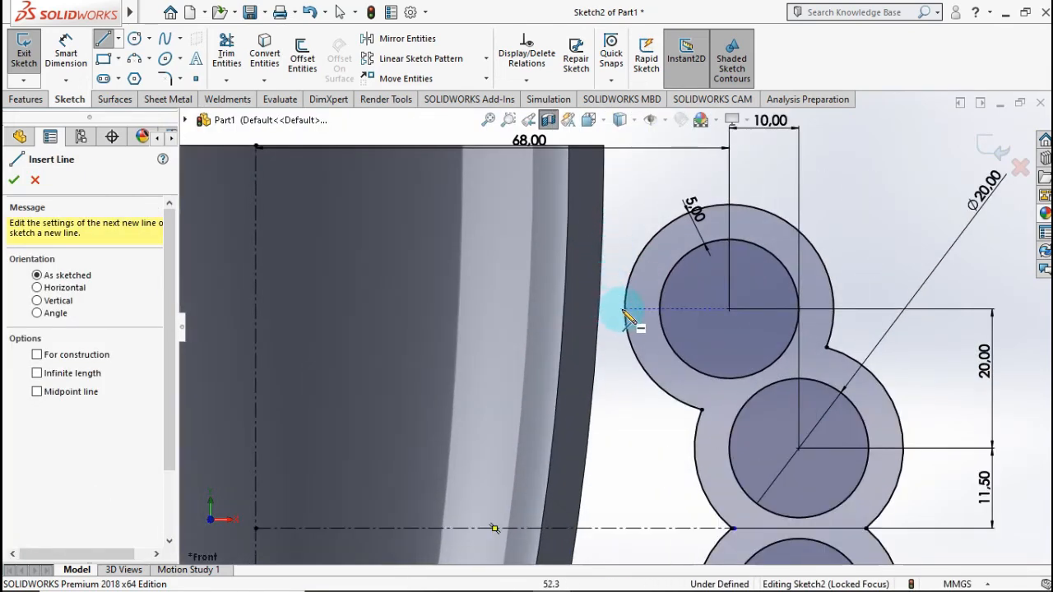
click(623, 309)
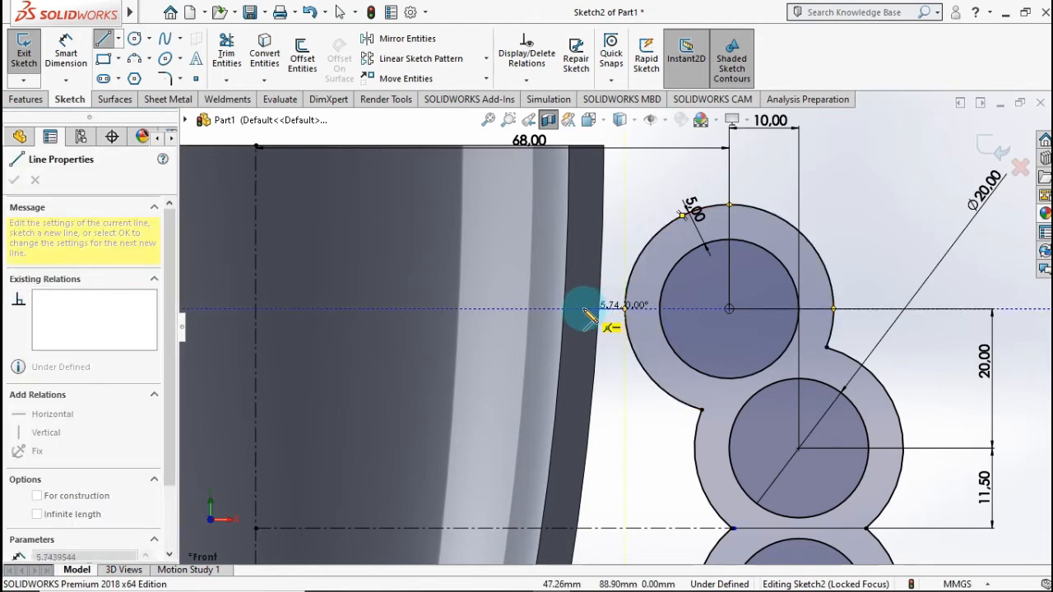
click(583, 309)
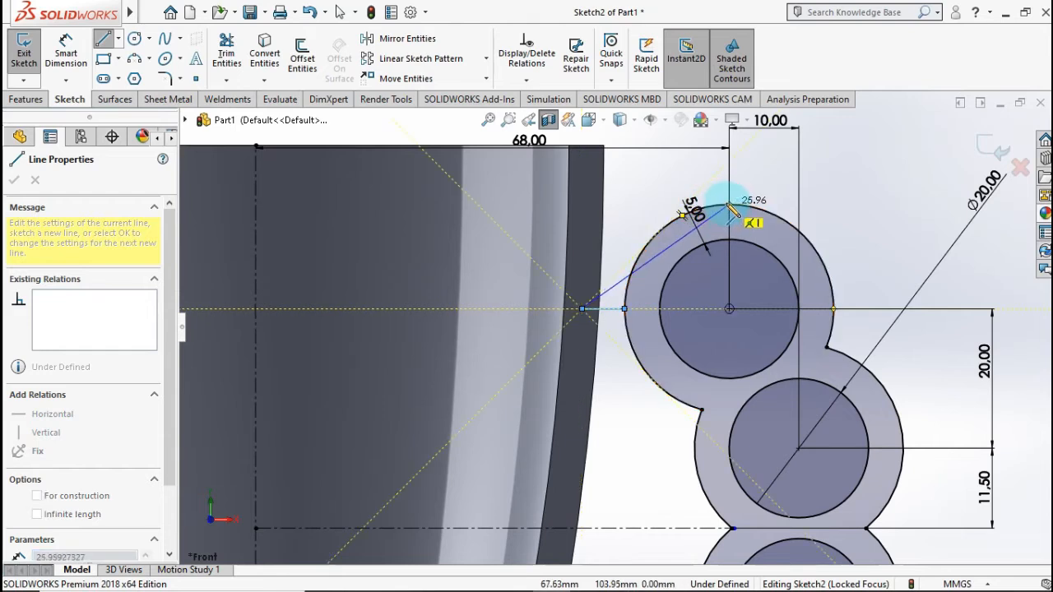
click(589, 204)
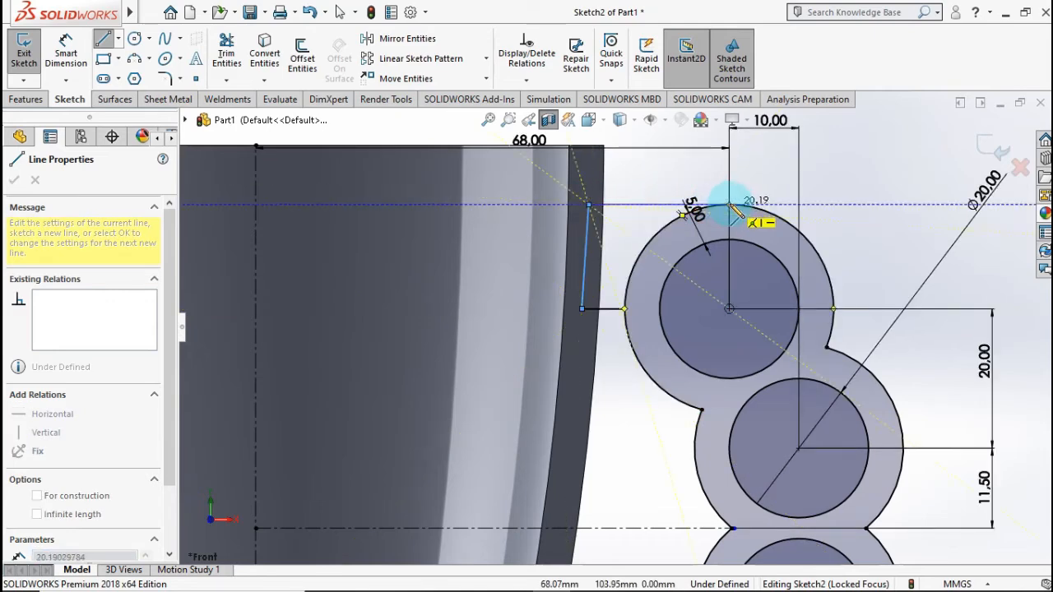
click(730, 204)
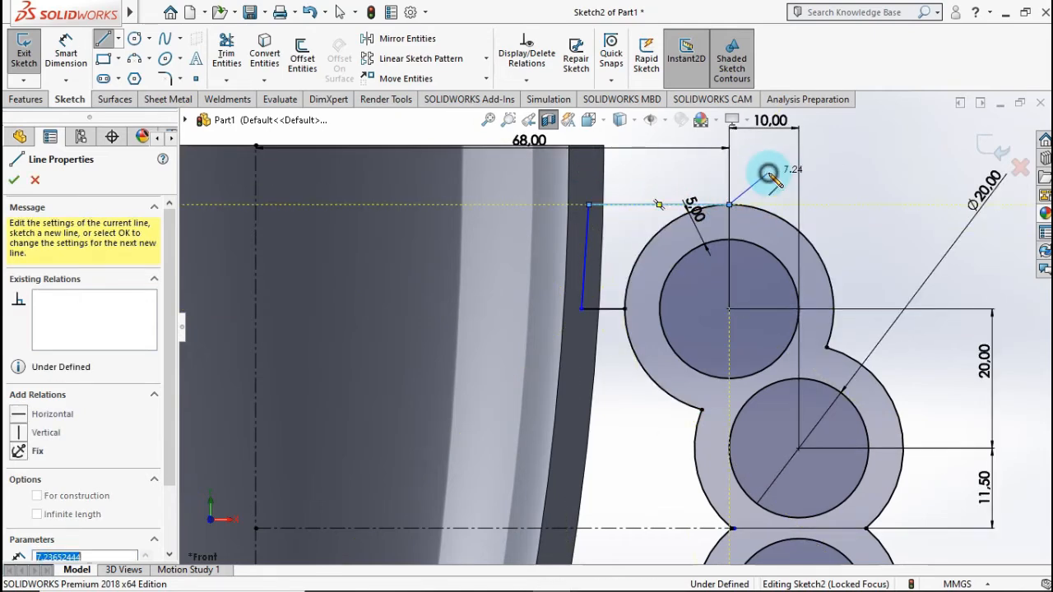
key(Escape)
key(Escape)
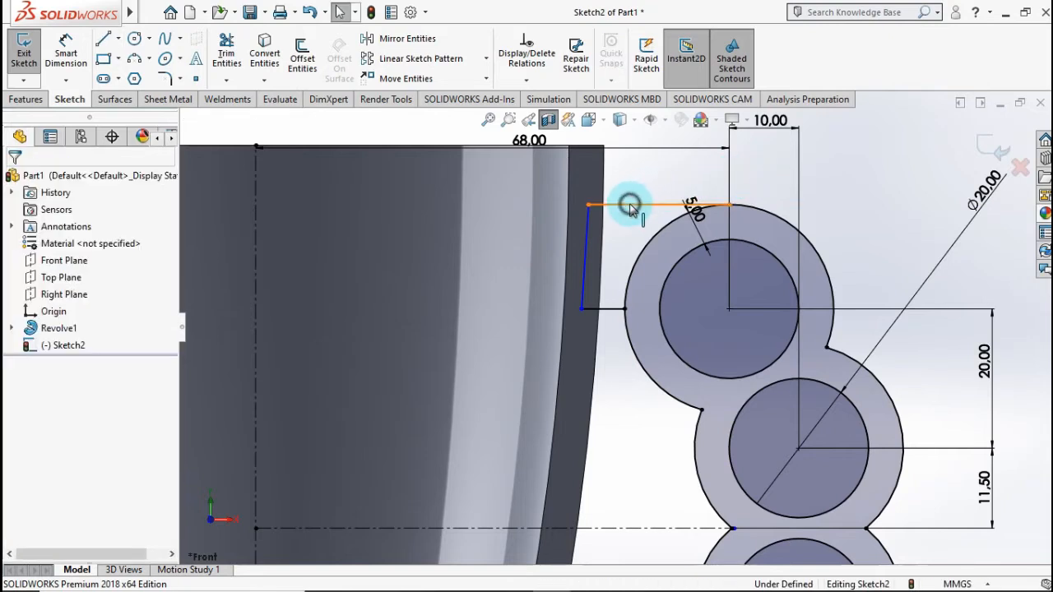
click(625, 228)
key(Escape)
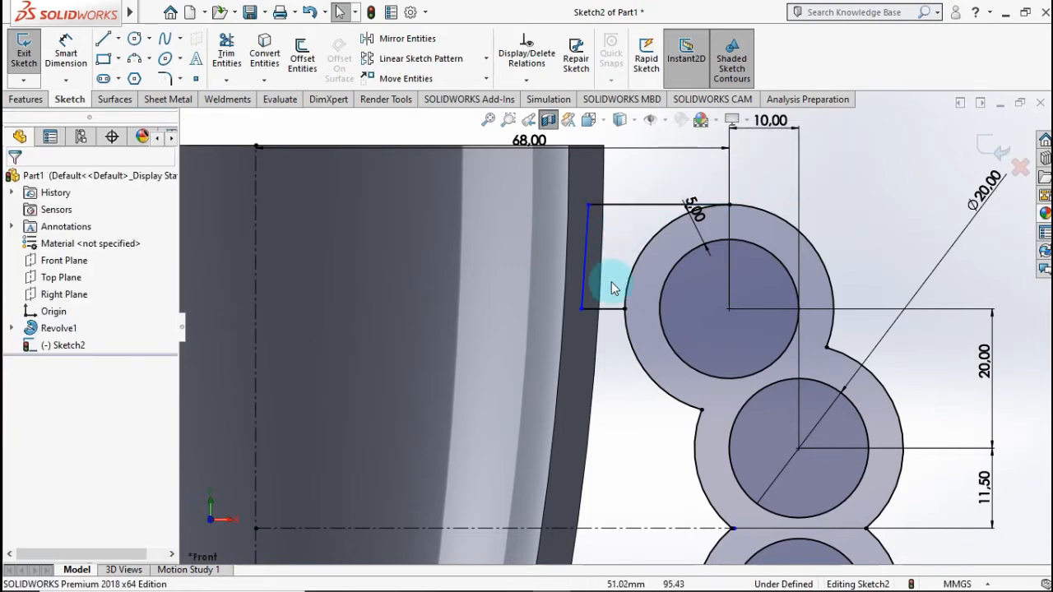
Step: Trim away the top outer circle's upper-left arc and the lowest outer circle's lower-left arc where the connecting lines meet them
scroll(619, 342, up, 2)
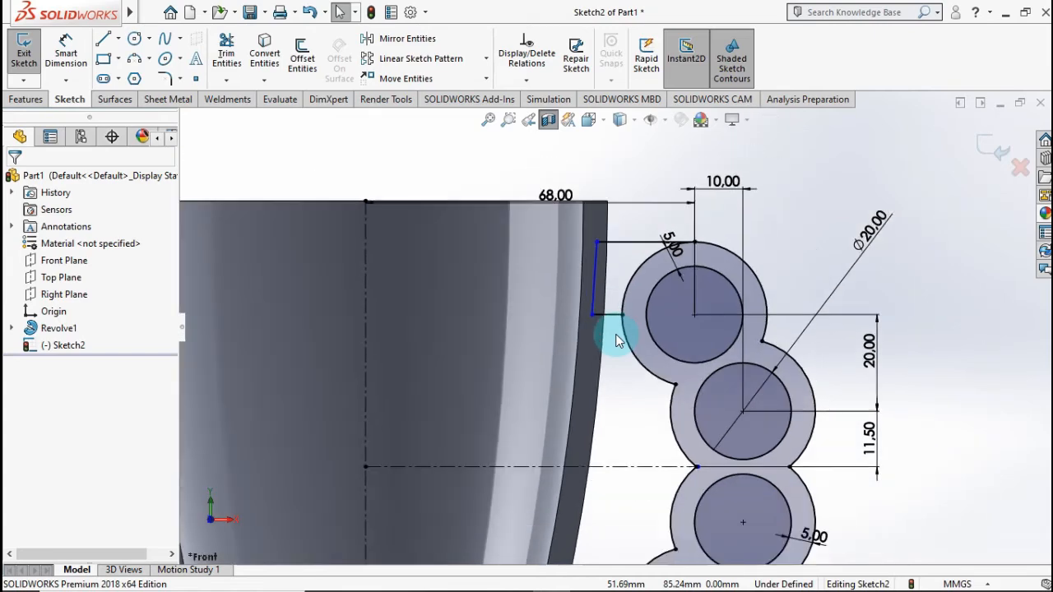
click(225, 51)
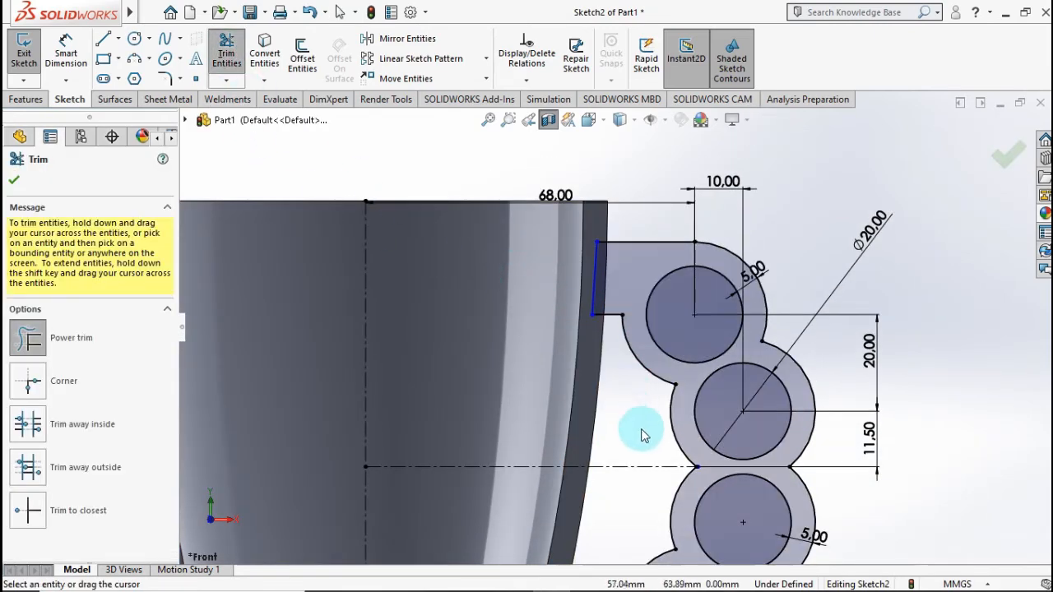
scroll(644, 477, up, 4)
scroll(619, 469, down, 3)
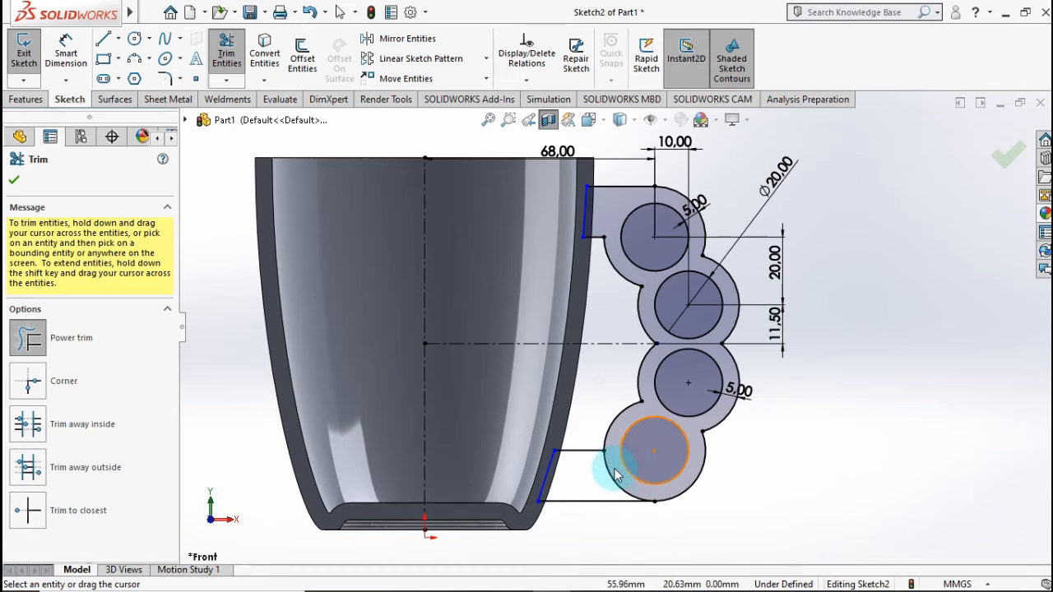
click(612, 476)
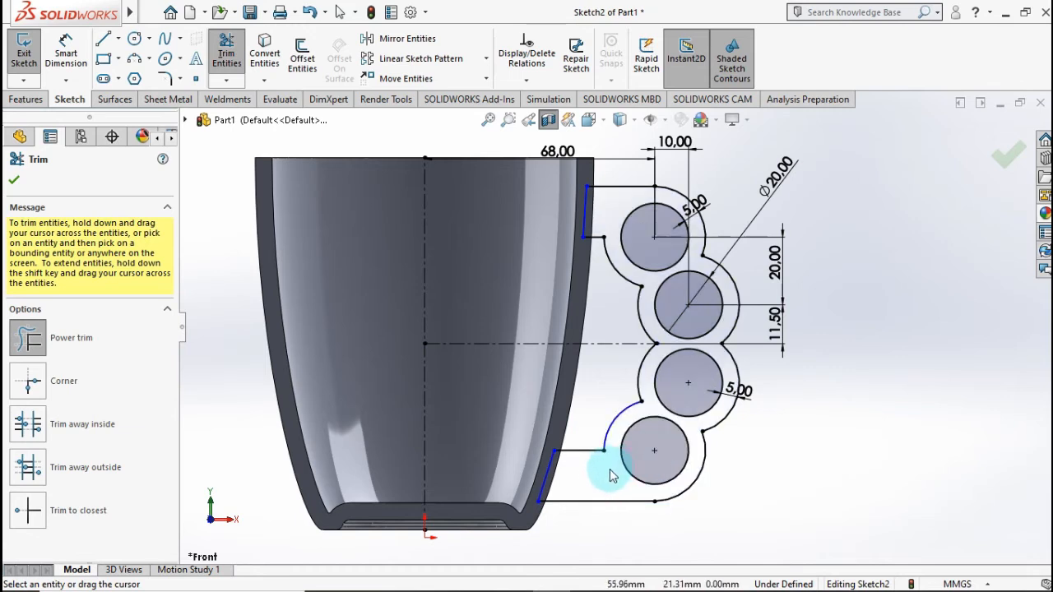
click(17, 181)
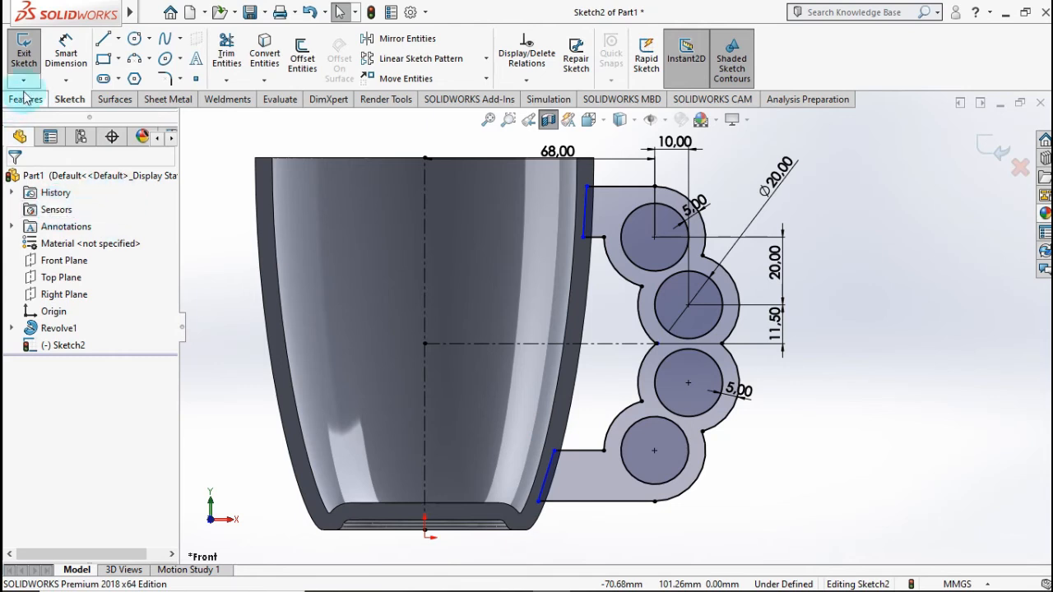
Step: Add a 5 mm sketch fillet where the lower connecting line meets the lowest outer arc
click(165, 78)
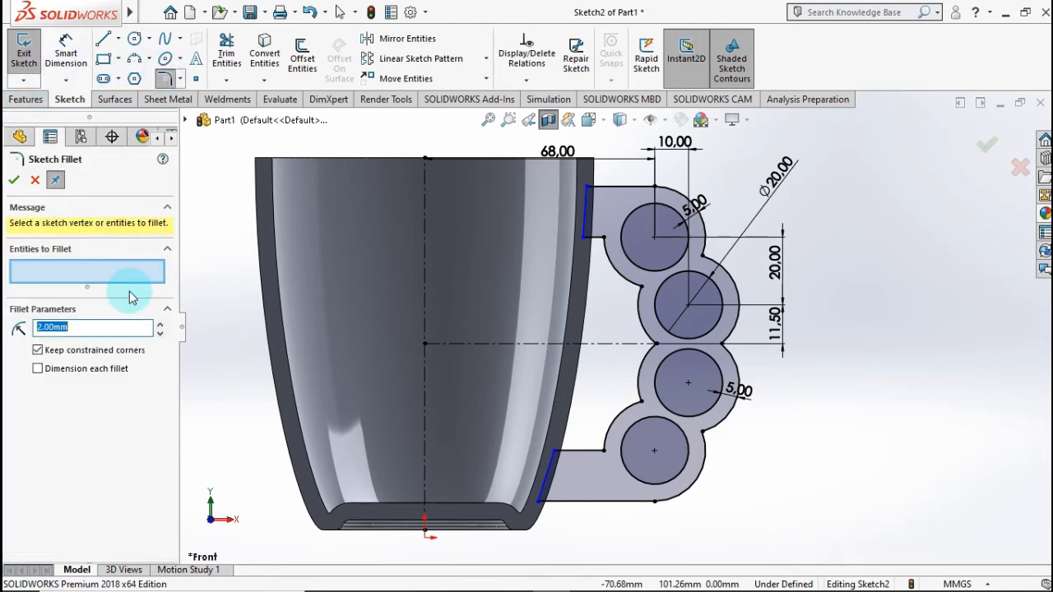
text(5)
click(559, 549)
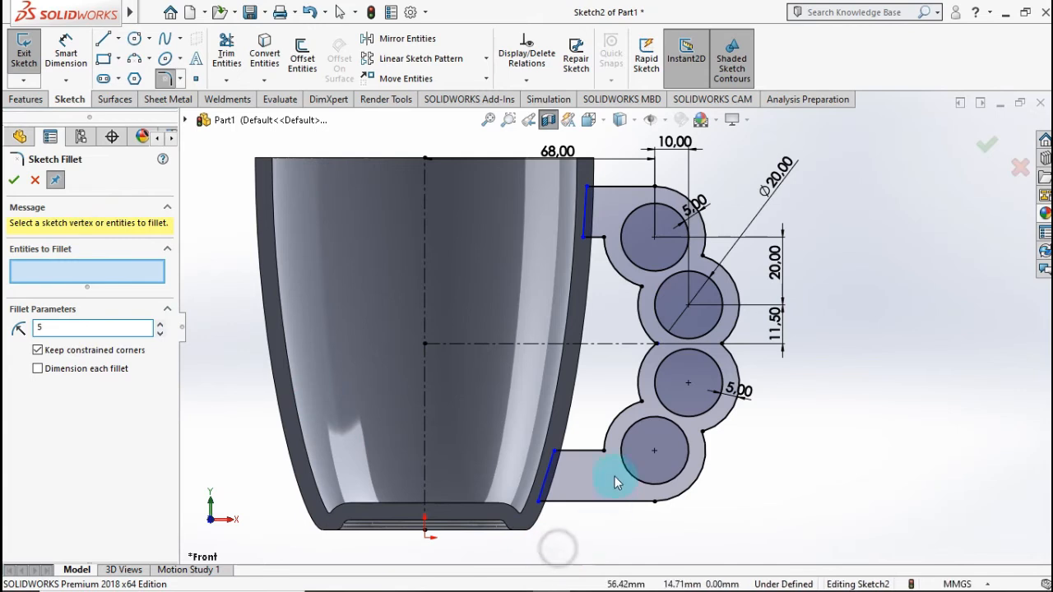
click(603, 451)
scroll(606, 376, down, 2)
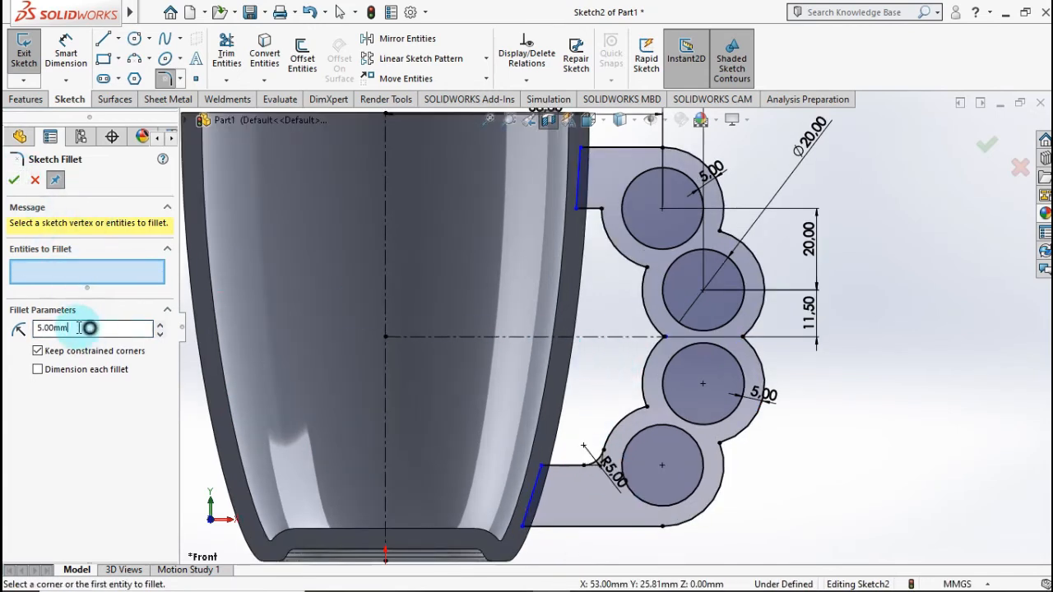
Step: Add a 3 mm sketch fillet where the upper connecting line meets the top outer arc, and finish filleting
drag(79, 327, 22, 329)
text(3)
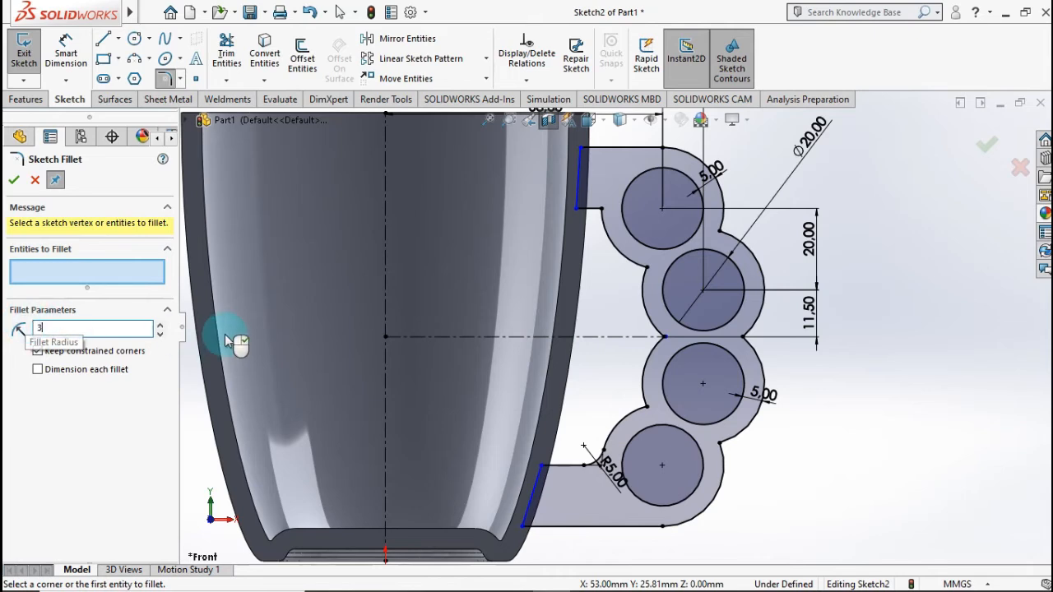
click(601, 210)
click(989, 150)
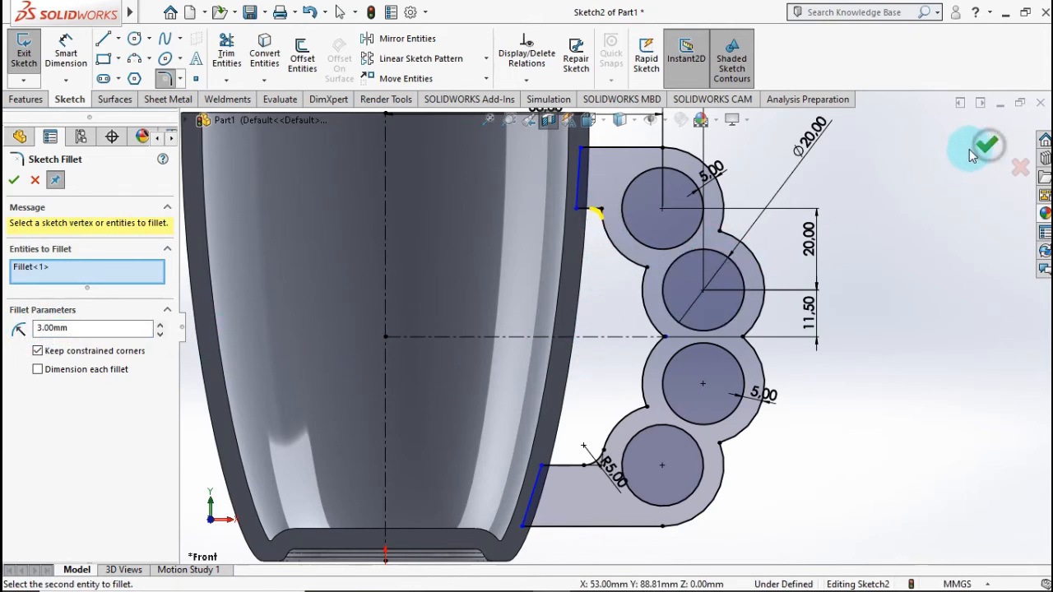
scroll(883, 219, up, 2)
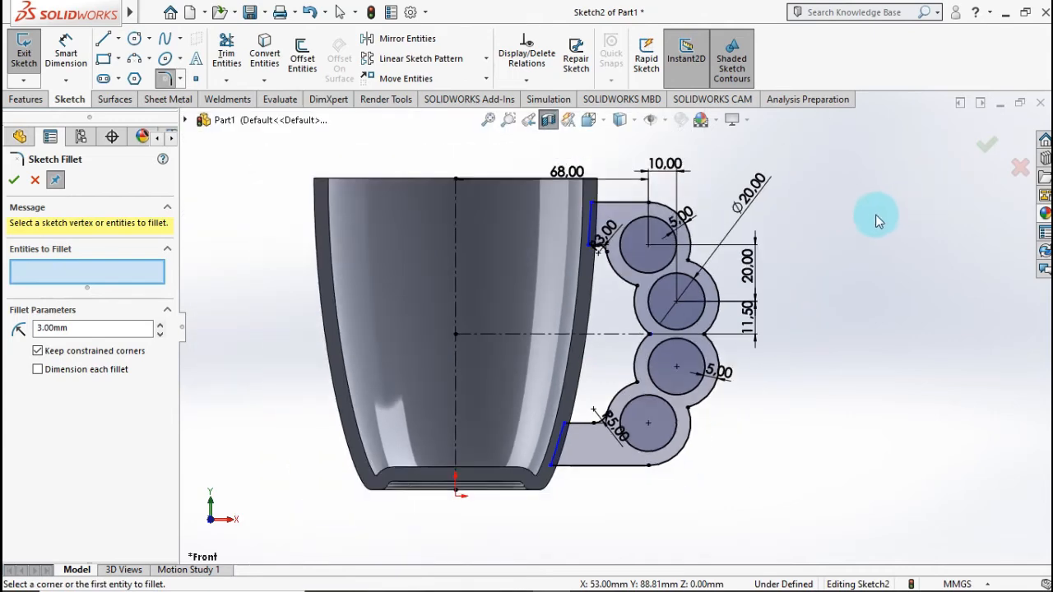
click(985, 152)
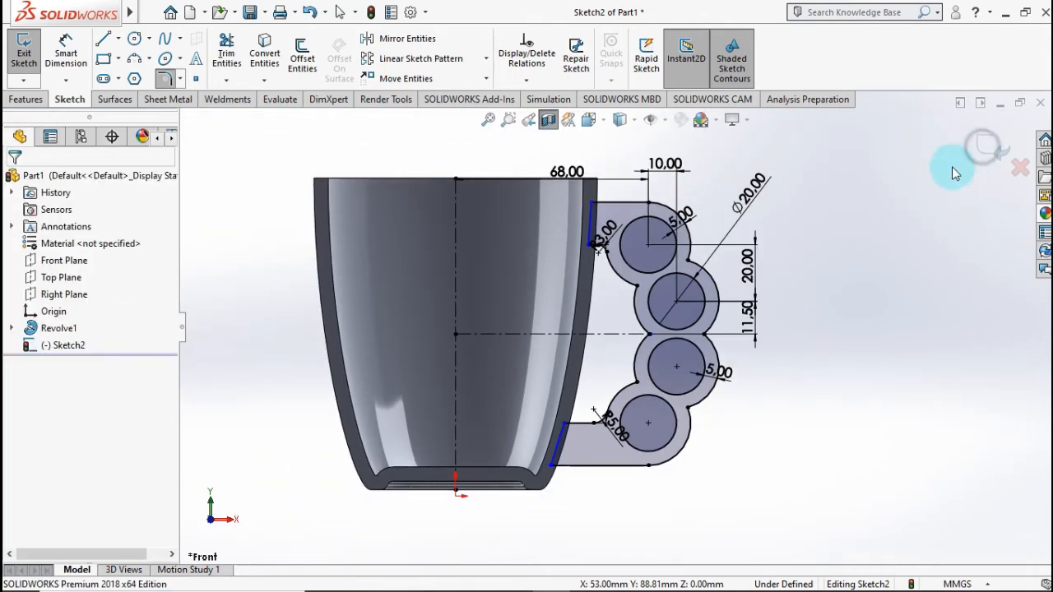
Step: Extrude the handle sketch 15 mm with the Mid Plane end condition, merging it with the cup
click(28, 102)
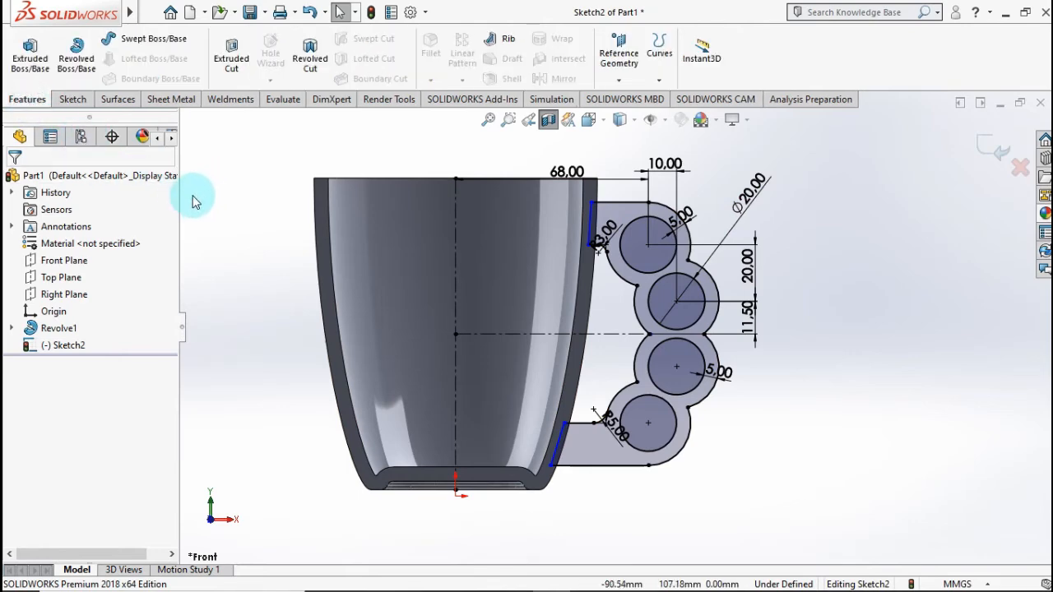
key(ctrl+7)
click(30, 73)
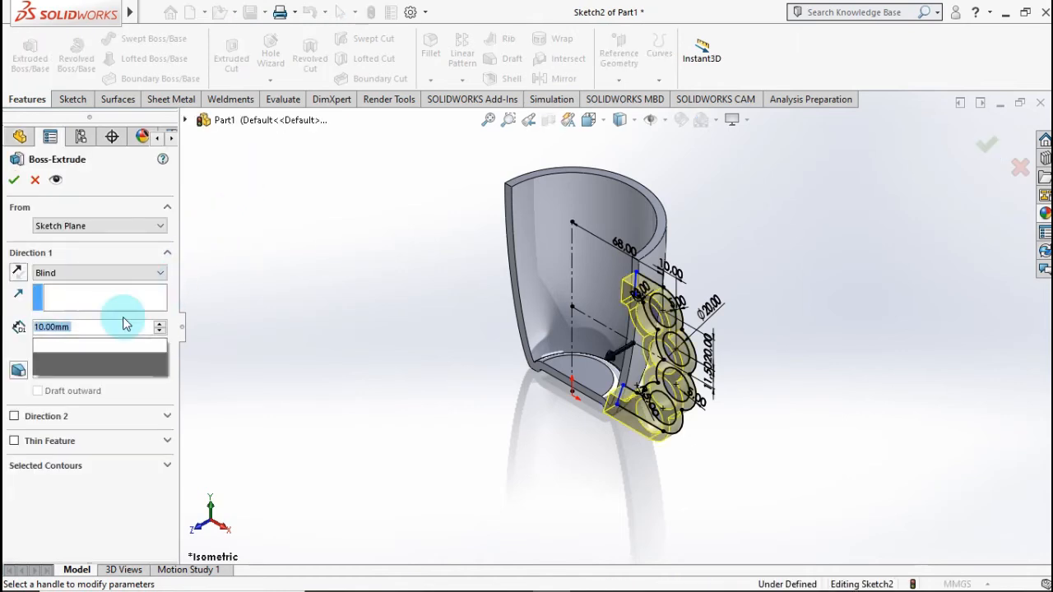
text(15)
key(Return)
click(89, 273)
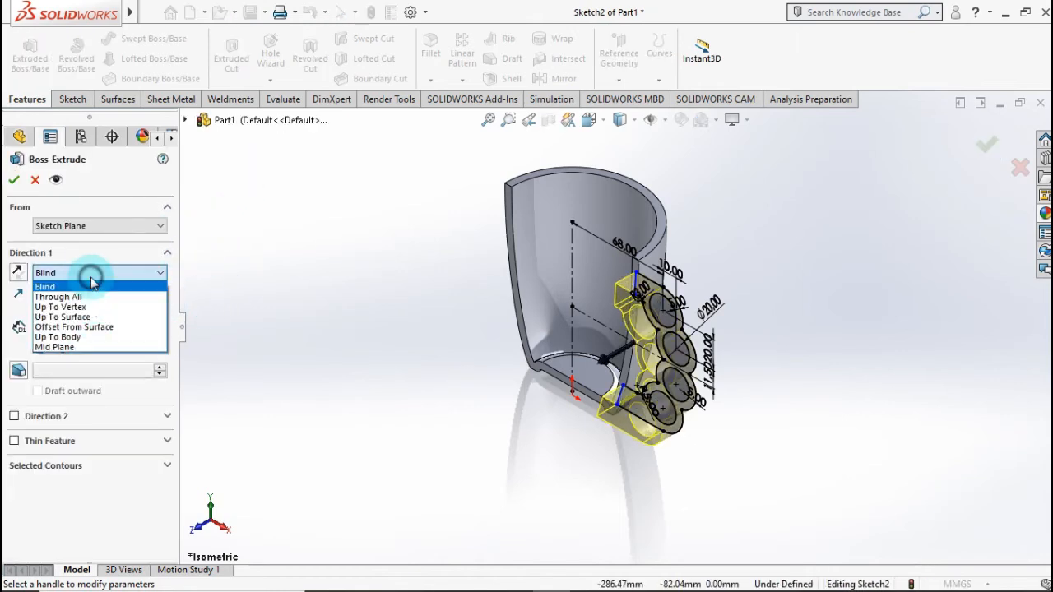
click(82, 346)
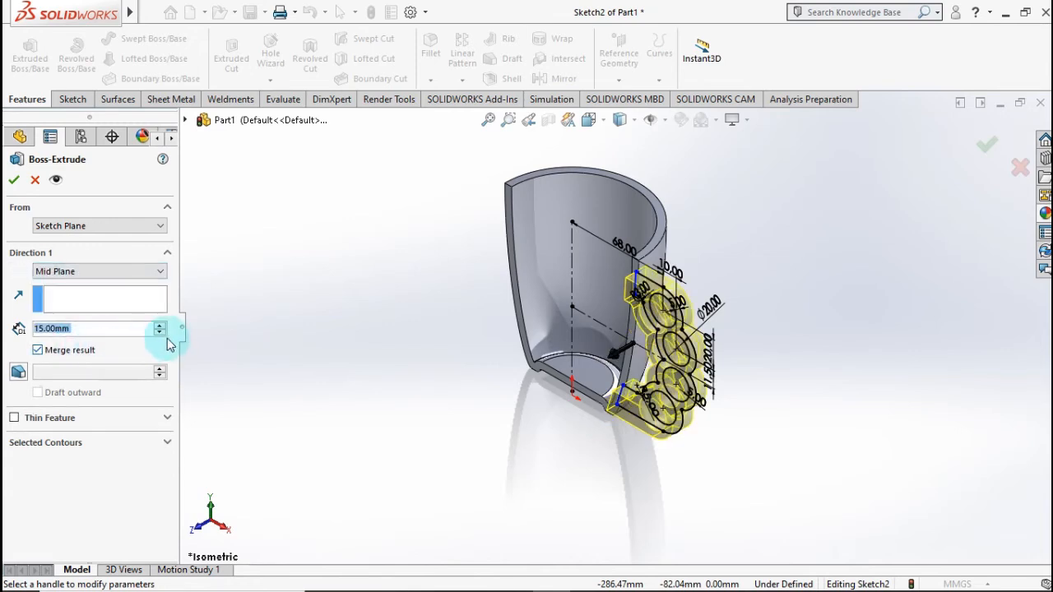
click(14, 179)
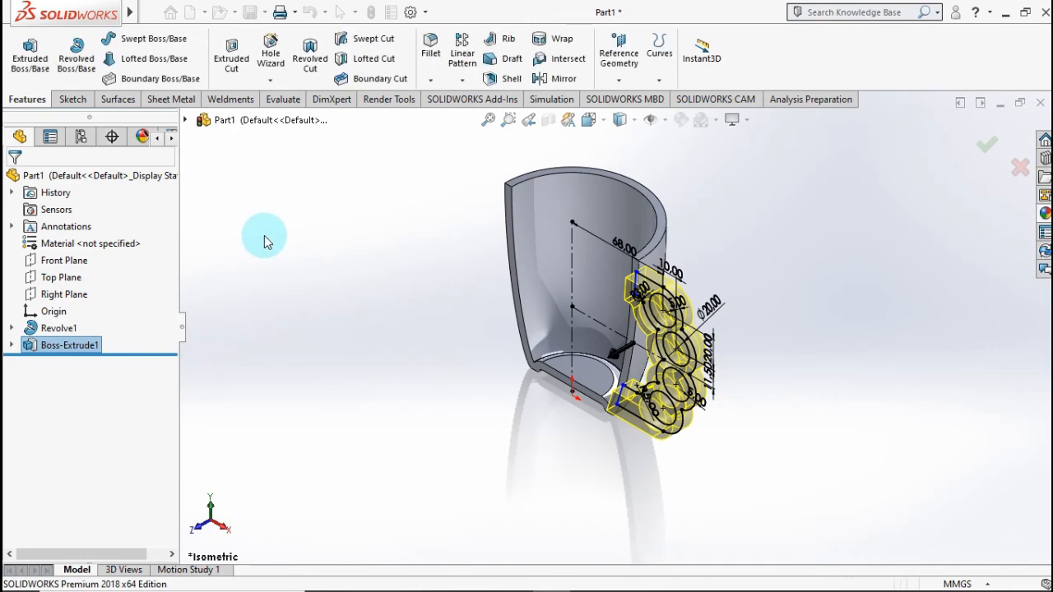
Step: Turn off the section view to display the complete cup and handle
middle_drag(307, 256, 450, 280)
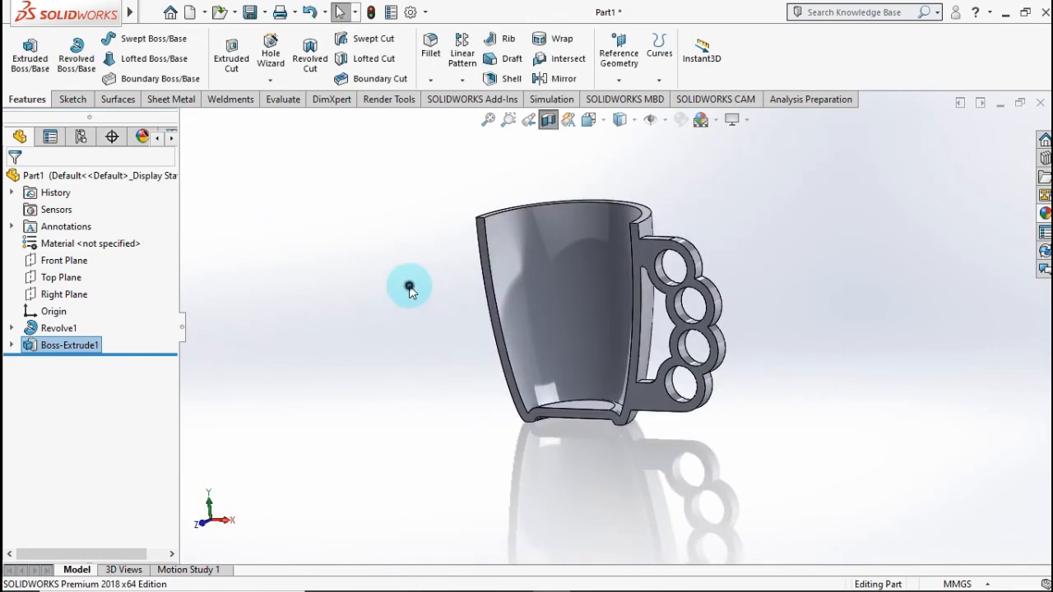
click(410, 289)
click(546, 124)
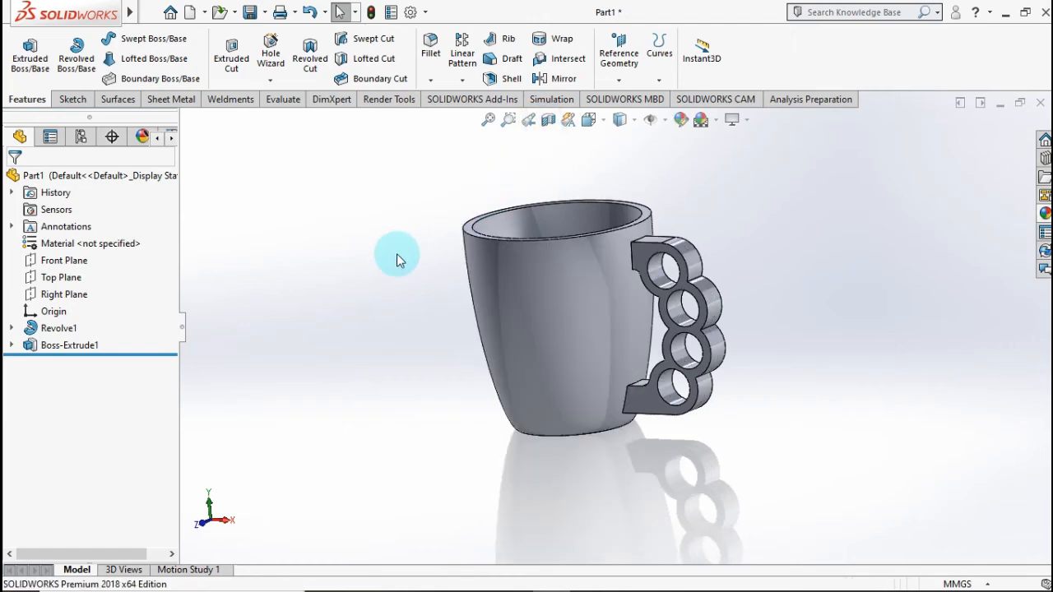
middle_drag(396, 253, 416, 378)
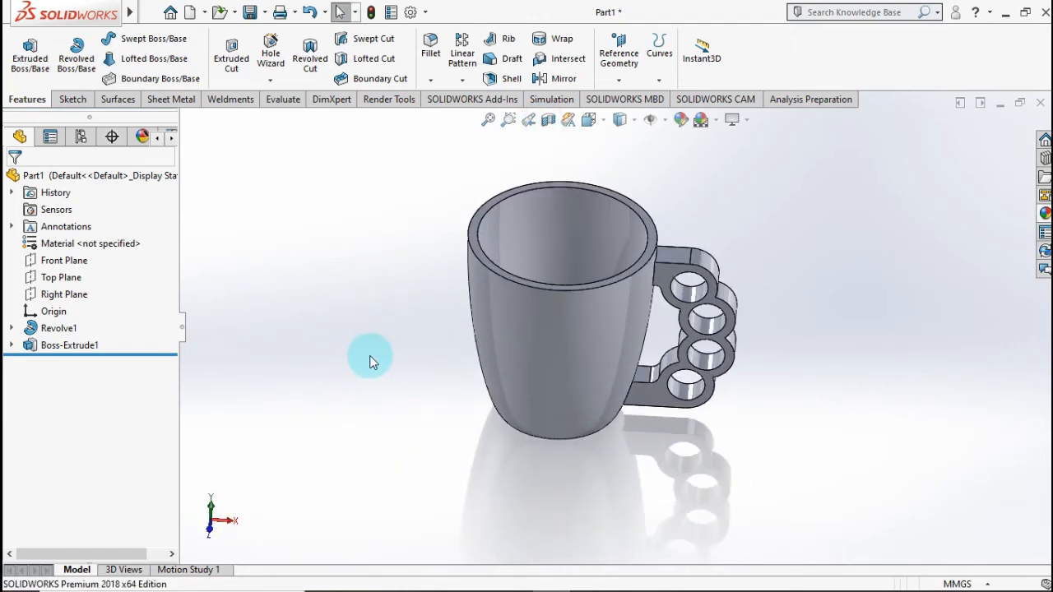
Step: Apply a full round fillet to the cup's rim, using the inner wall, top rim face and outer wall as the face sets
key(ctrl+7)
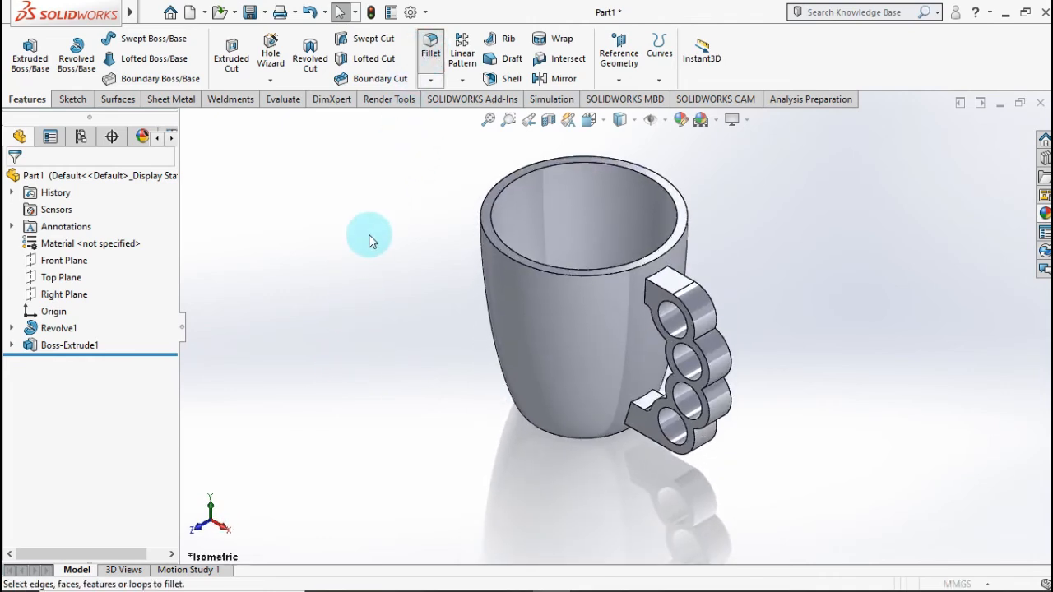
click(89, 254)
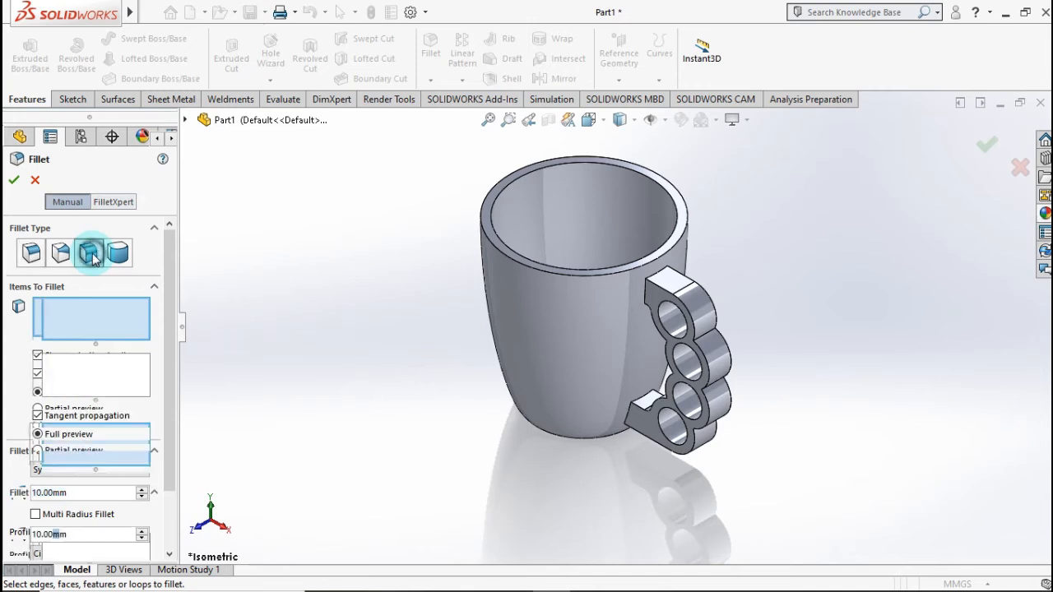
click(118, 253)
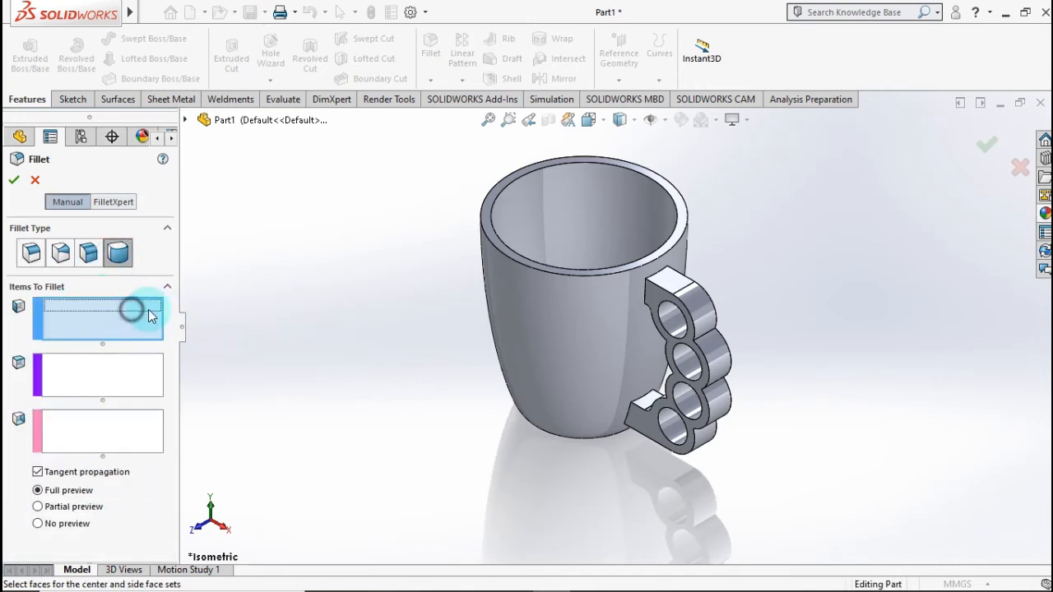
scroll(526, 231, down, 2)
click(591, 222)
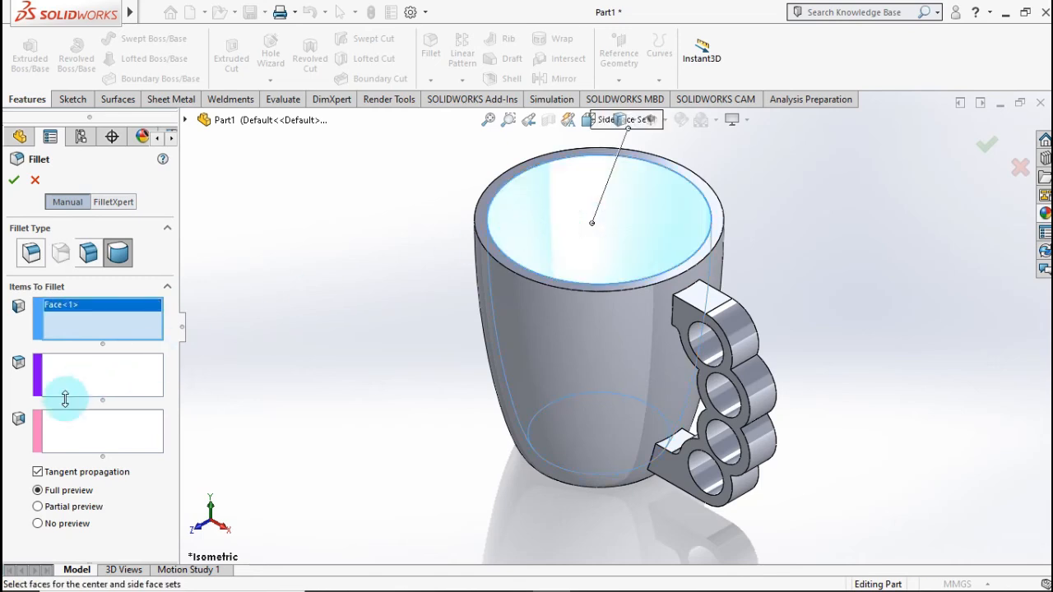
click(74, 374)
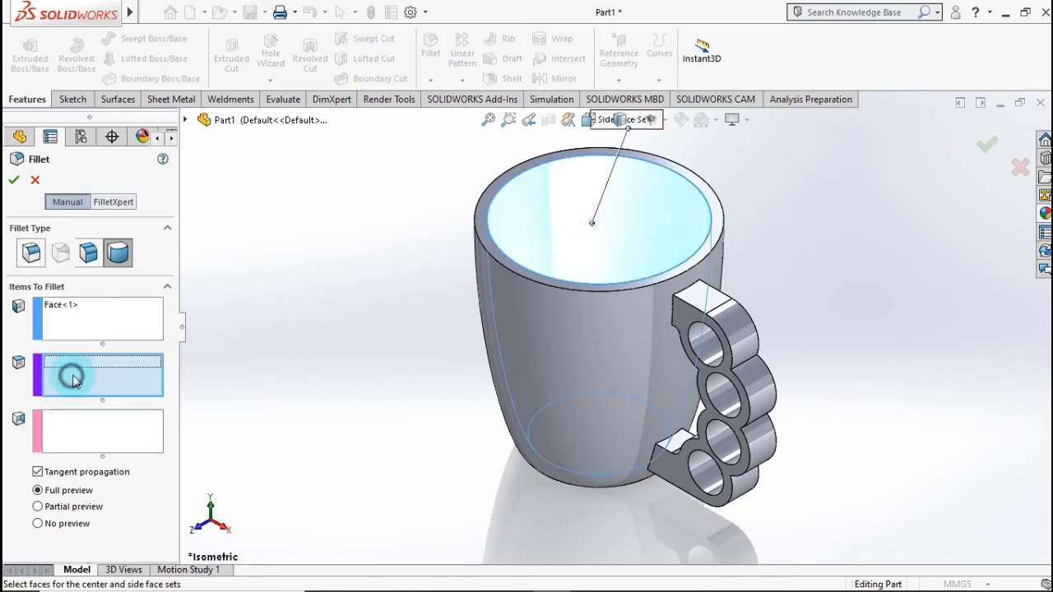
click(487, 206)
click(109, 438)
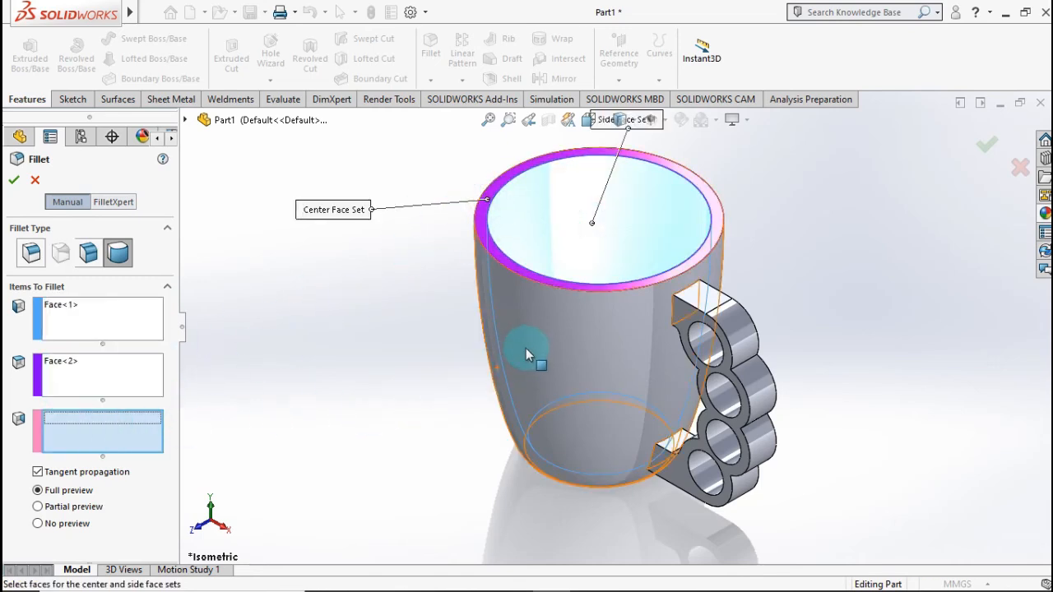
click(488, 357)
middle_drag(432, 380, 897, 215)
click(985, 147)
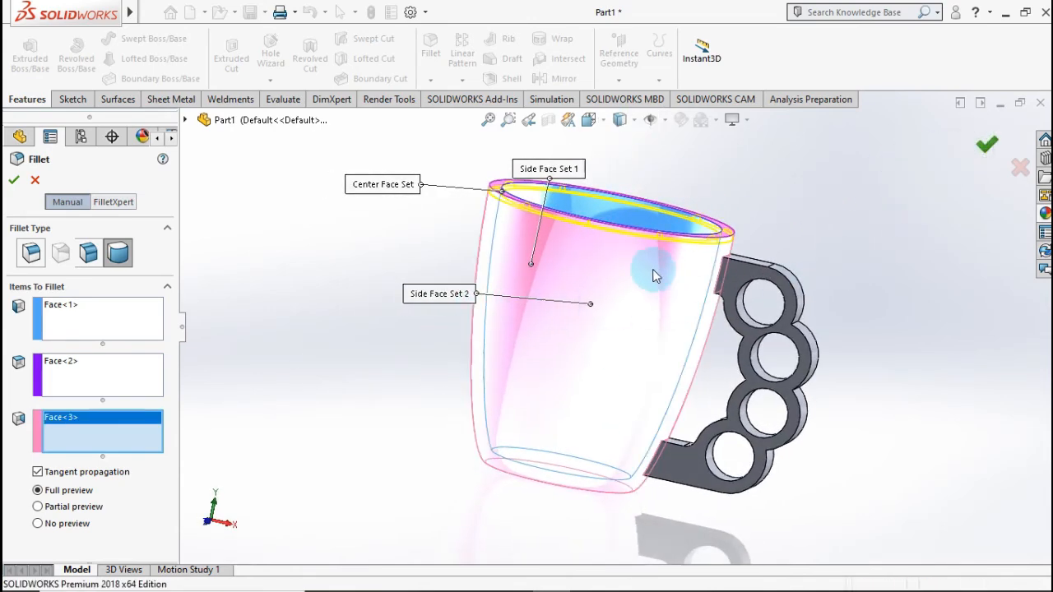
Step: Start a new constant-size fillet with a symmetric radius of 1 mm
scroll(633, 255, up, 1)
middle_drag(622, 228, 597, 268)
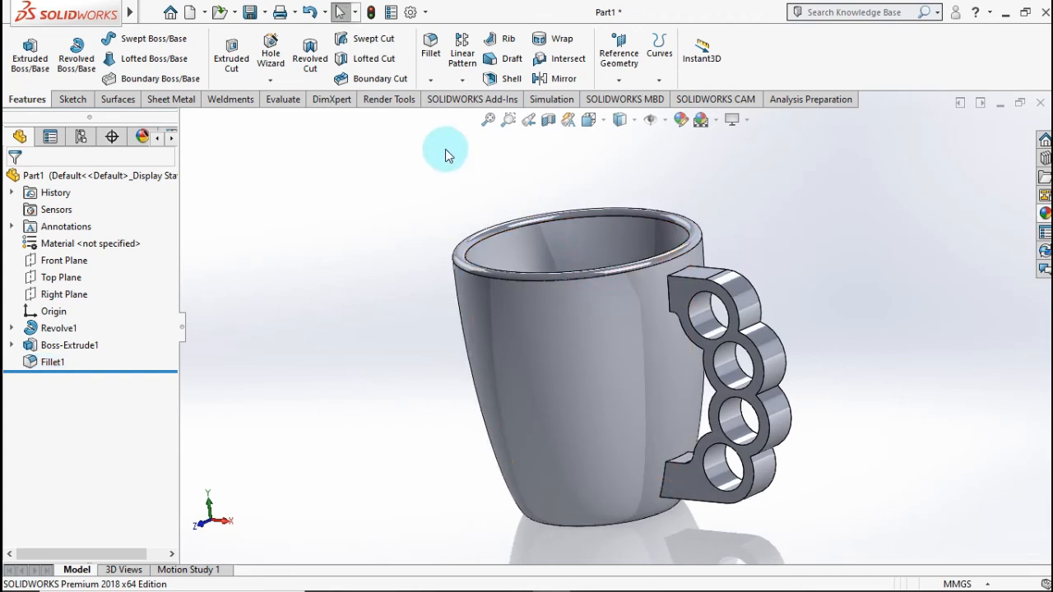
click(429, 55)
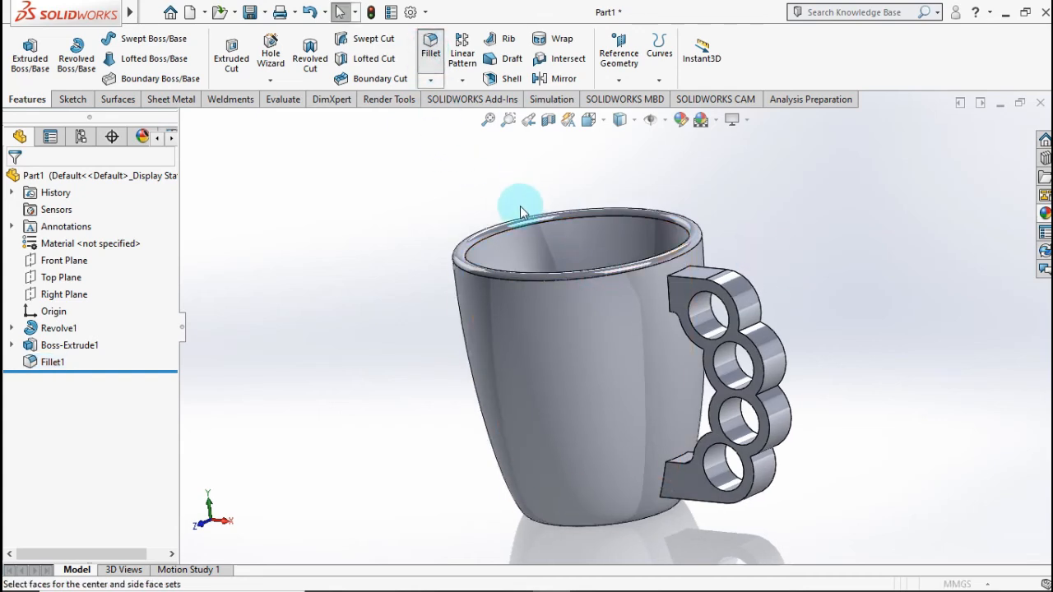
click(33, 255)
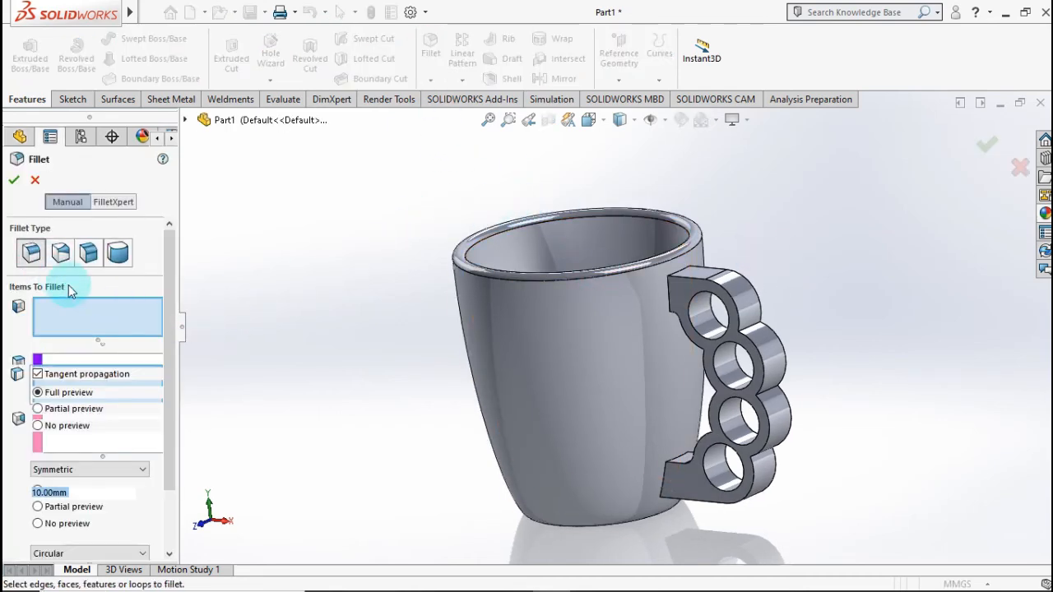
click(103, 321)
double_click(98, 490)
text(1)
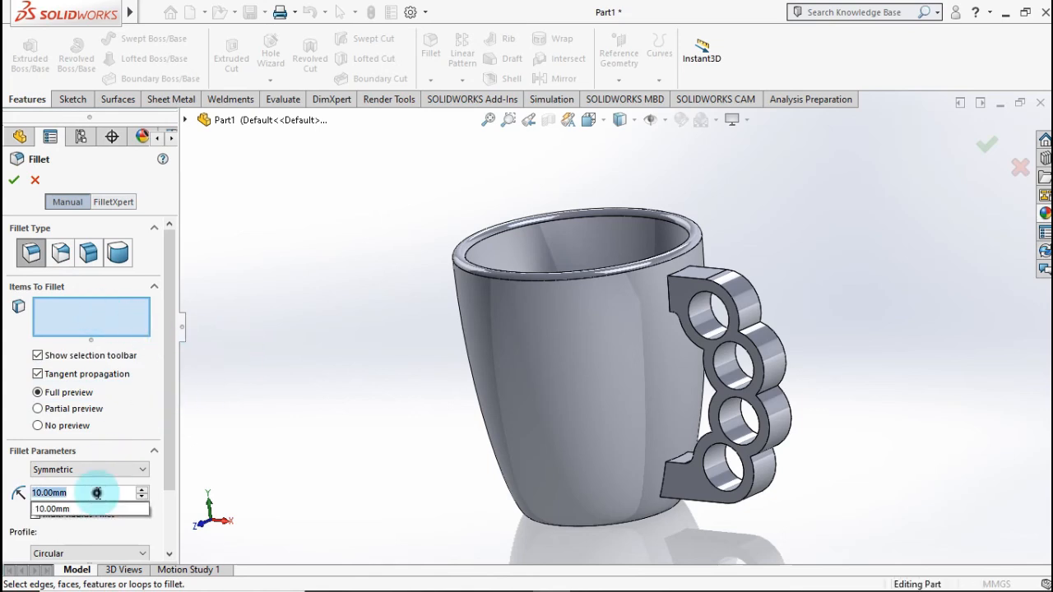
key(Return)
Step: Add the outer edges of the handle's front face to the fillet, from the upper arm around the knuckle arcs to the lower arm
scroll(782, 243, down, 4)
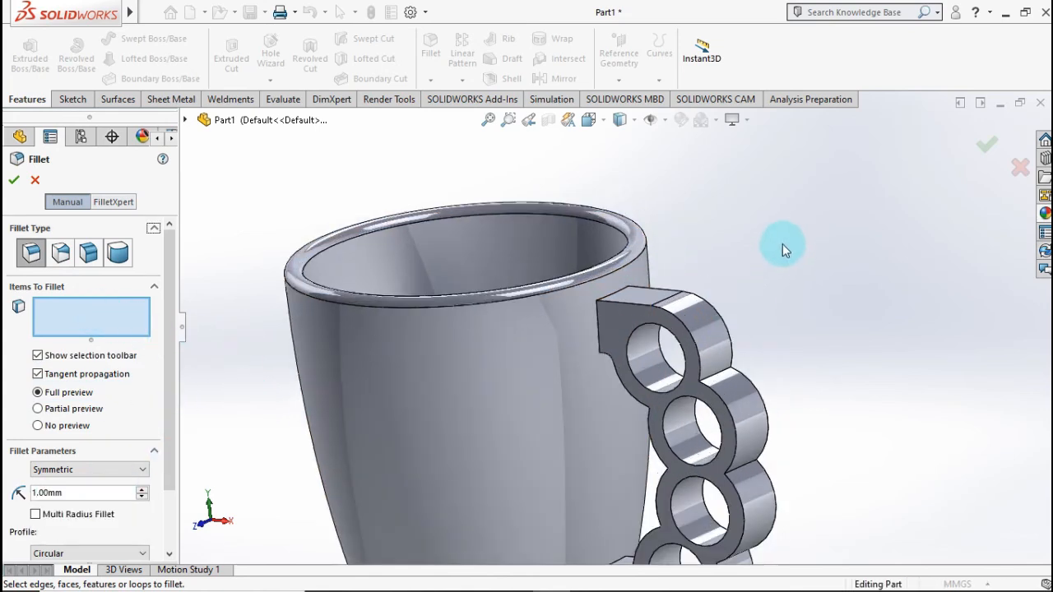
click(658, 358)
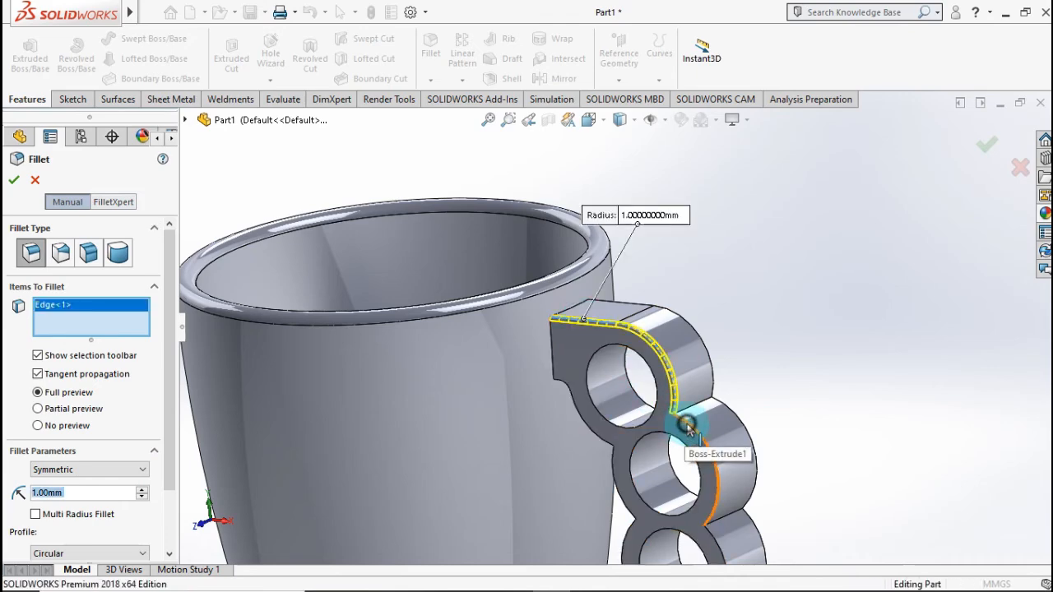
click(688, 427)
scroll(718, 510, up, 3)
scroll(657, 504, down, 3)
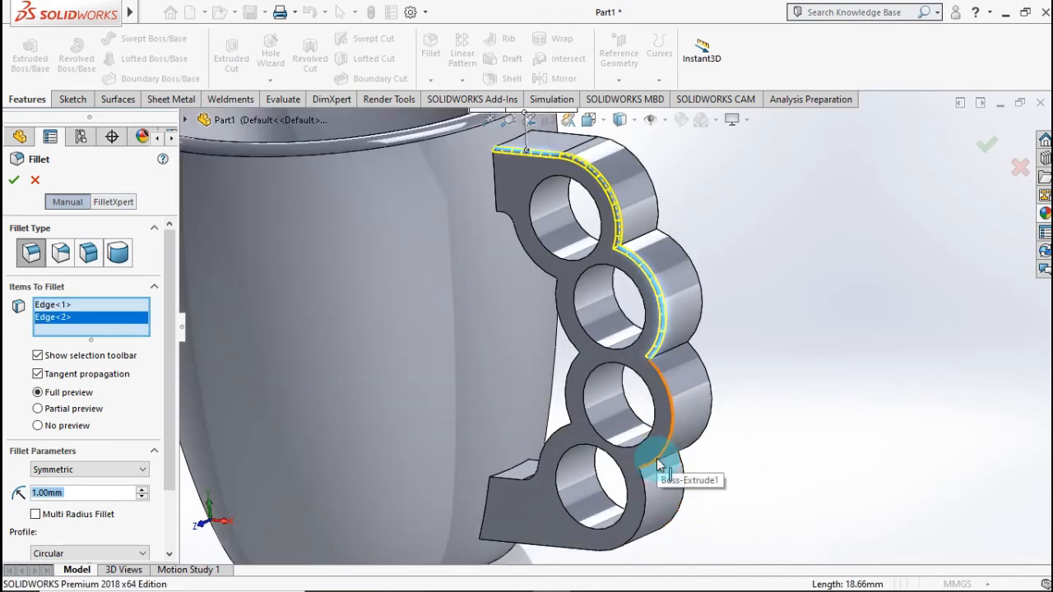
click(654, 466)
click(642, 497)
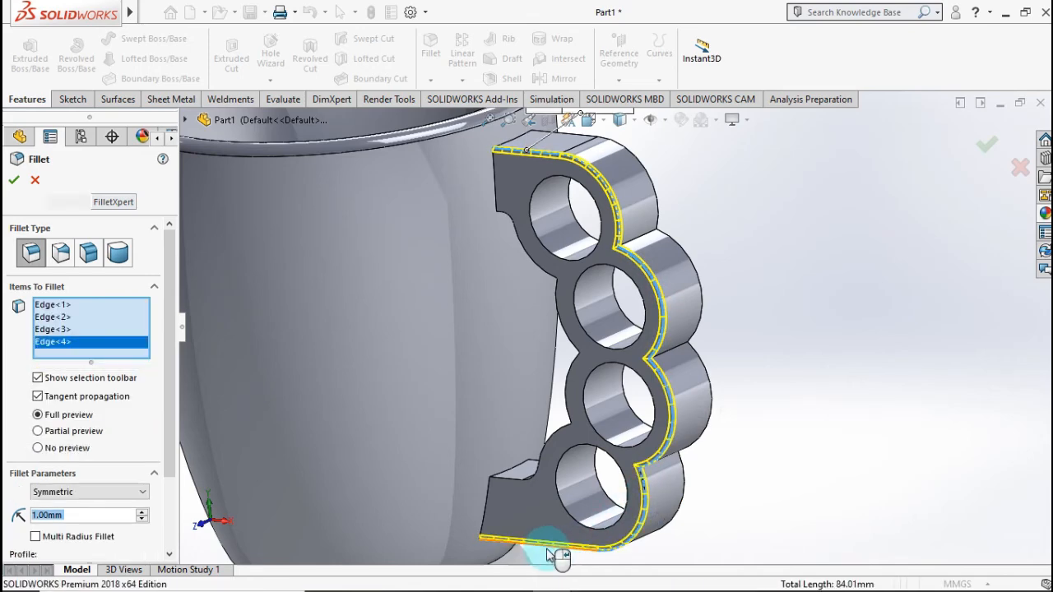
Step: Add the cup-side edges of the handle's front face to the fillet, from the lower arm up to the top knuckle
click(514, 480)
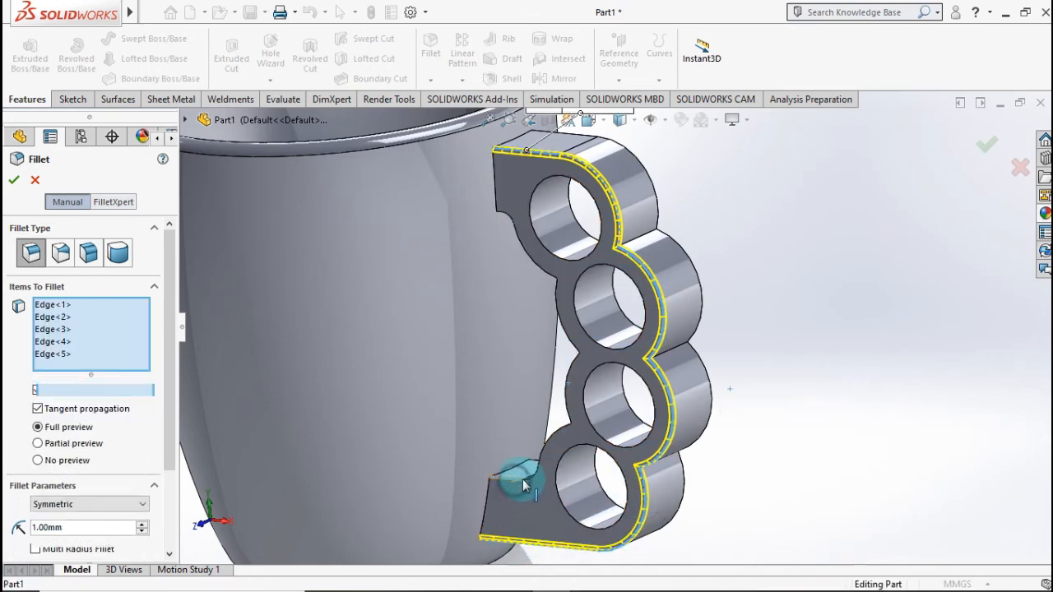
click(563, 329)
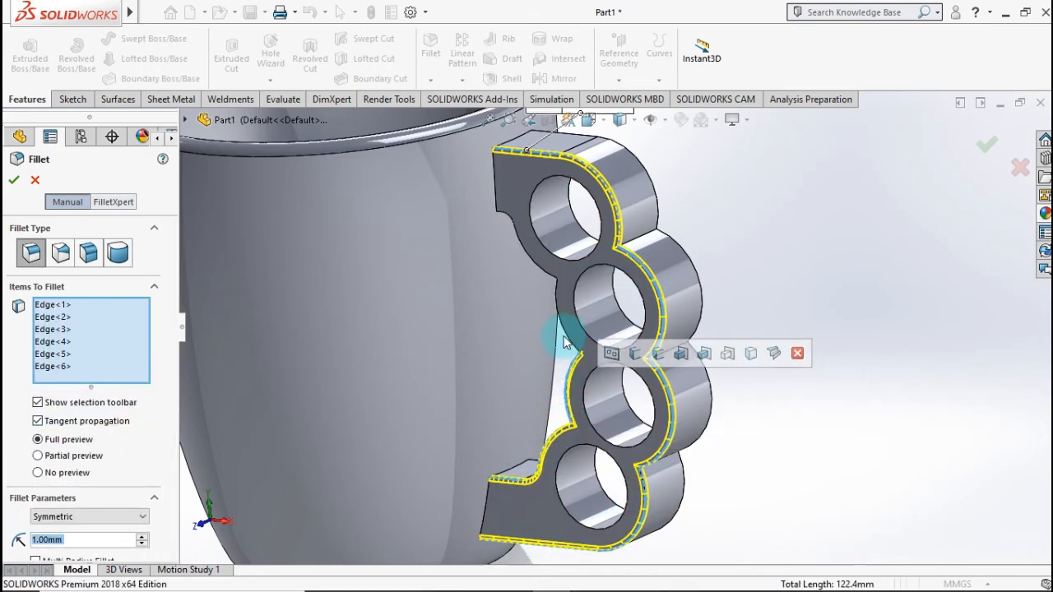
click(563, 329)
click(531, 262)
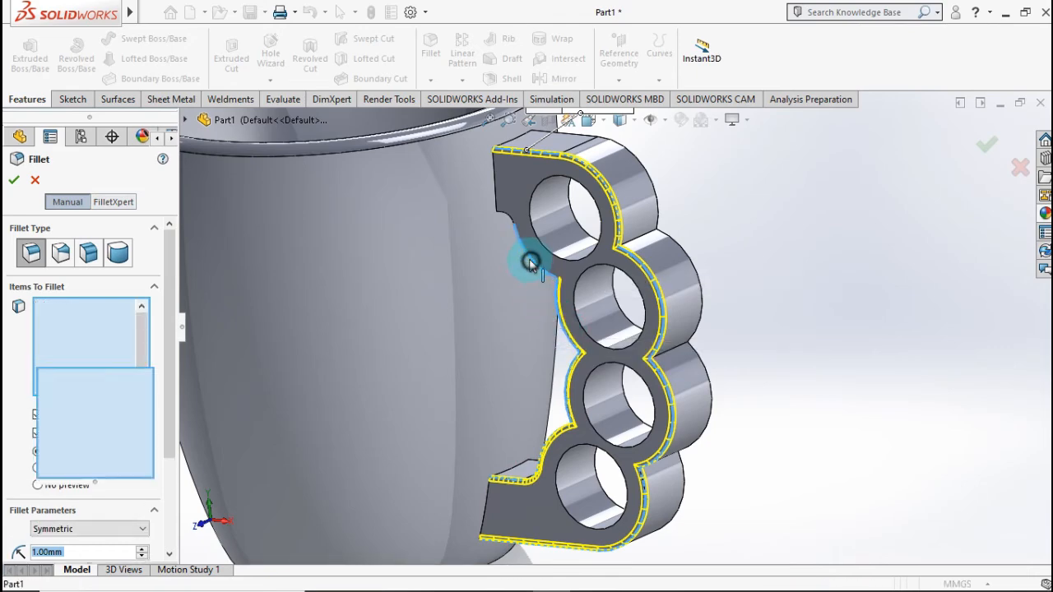
Step: Add the front edges of the four finger holes to the fillet
click(582, 265)
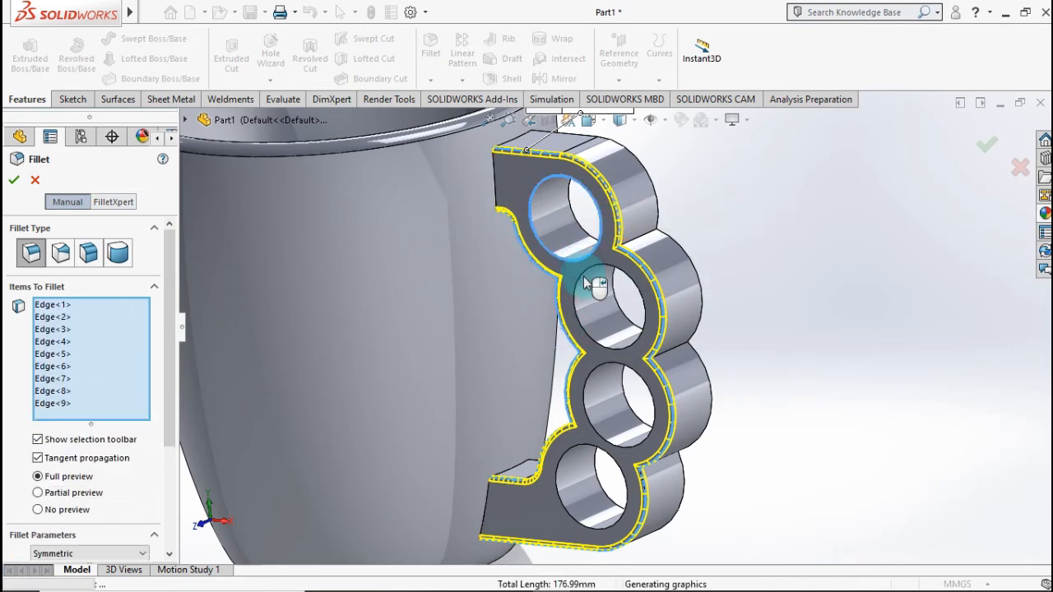
click(589, 334)
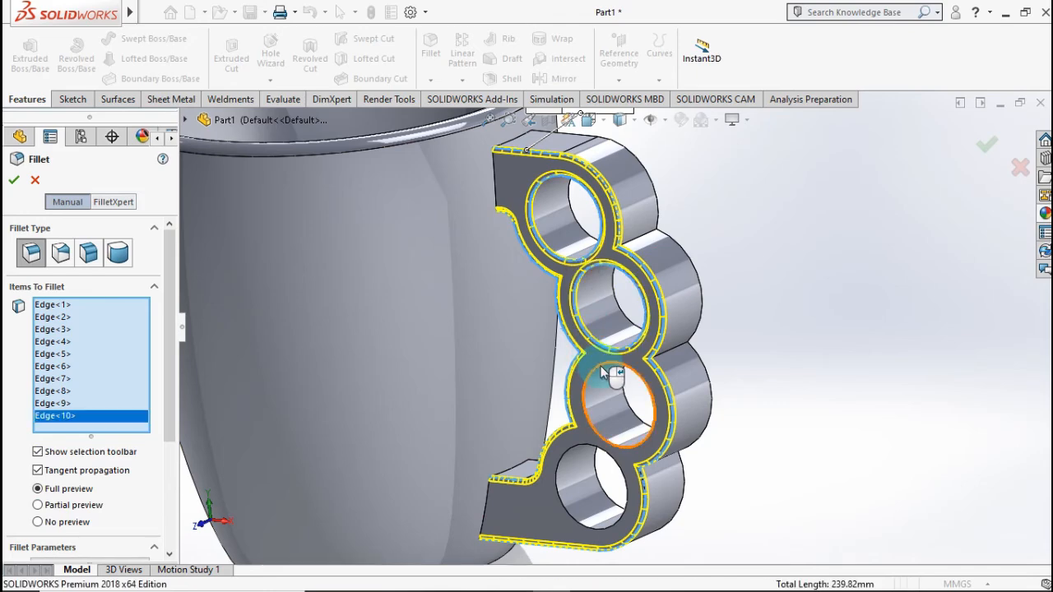
click(600, 365)
click(576, 450)
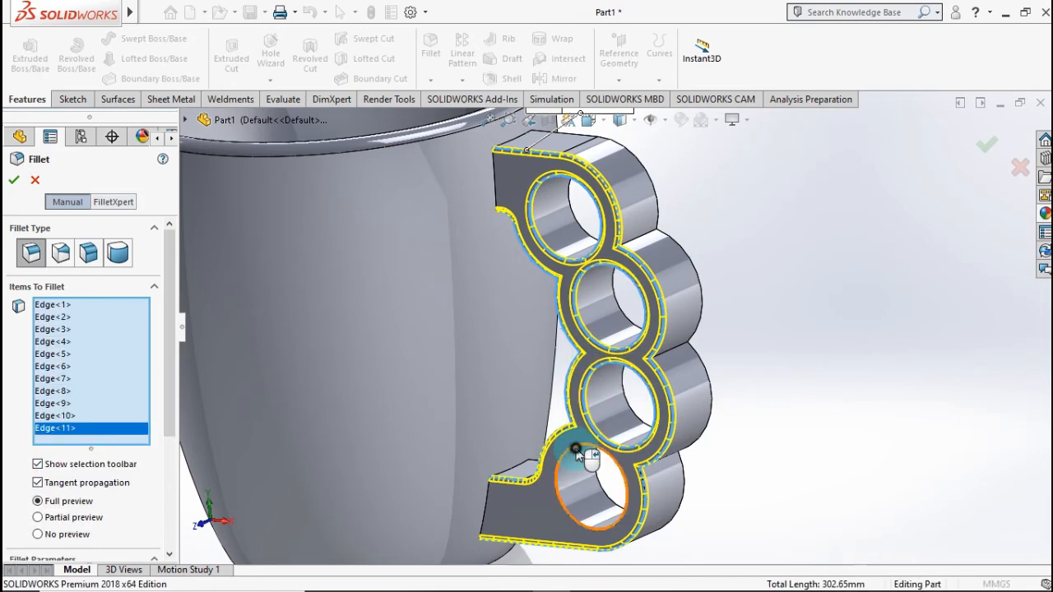
Step: Add the outer edges of the handle's back face to the fillet, from the upper arm down to the lowest knuckle
middle_drag(660, 353, 565, 338)
click(565, 339)
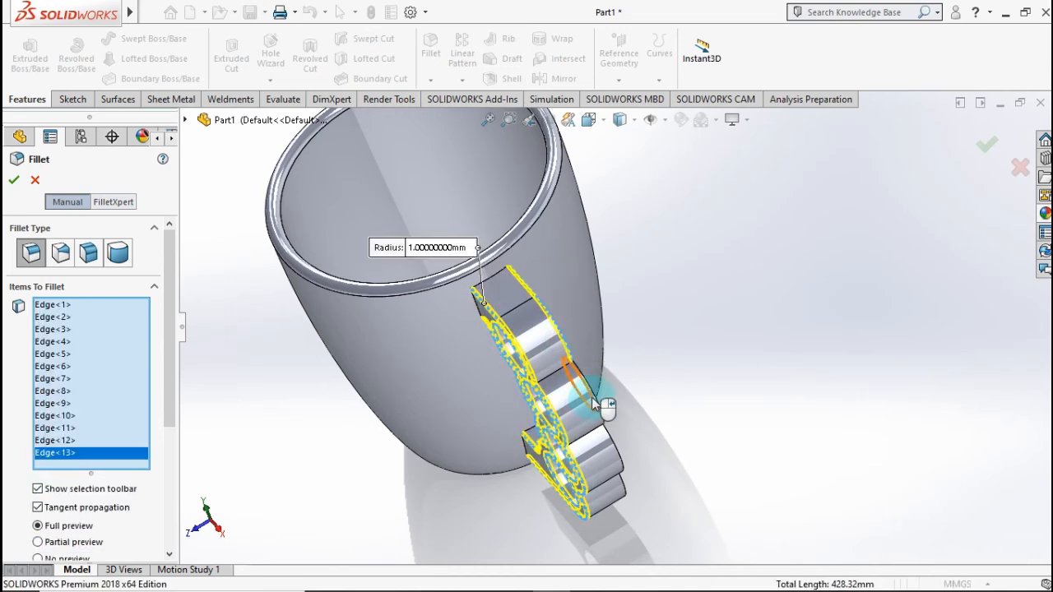
click(618, 459)
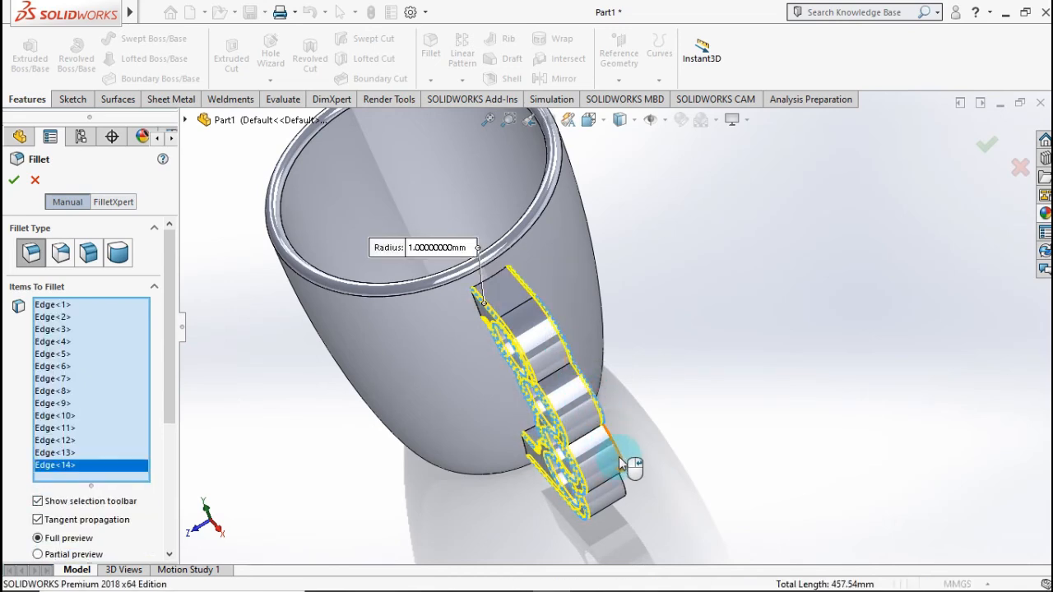
click(624, 490)
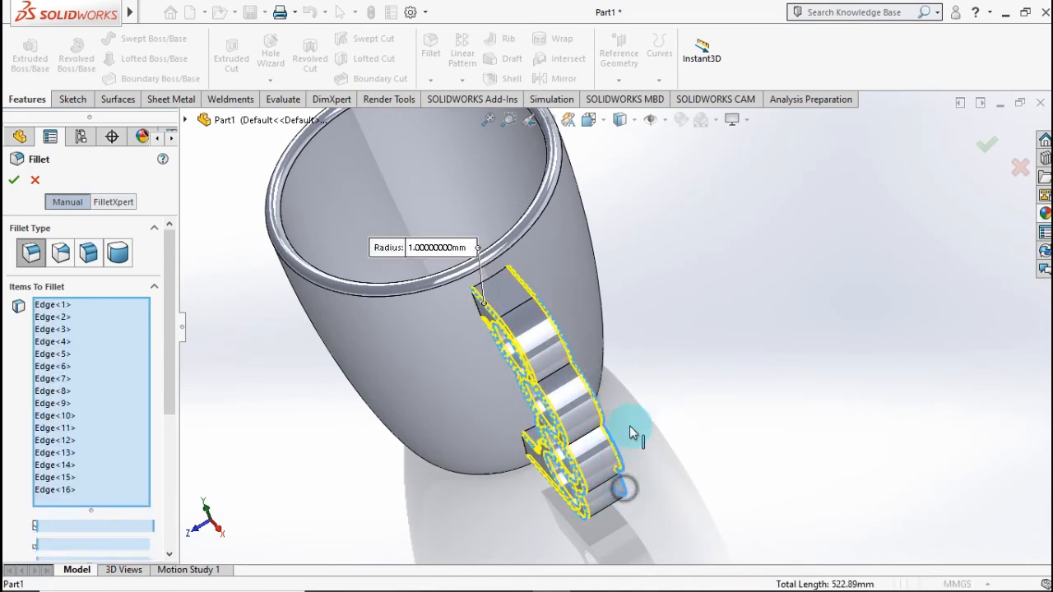
Step: Add the back face's cup-side edges to the fillet, covering the lower arm and the two middle knuckle arcs
middle_drag(609, 396, 679, 396)
scroll(676, 395, down, 7)
middle_drag(616, 327, 637, 339)
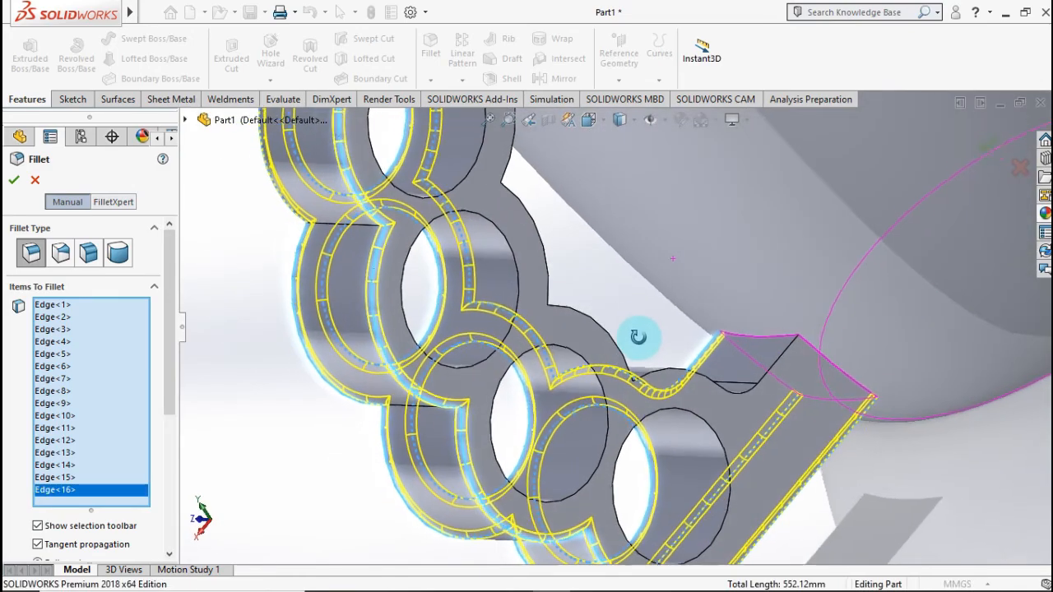
click(769, 373)
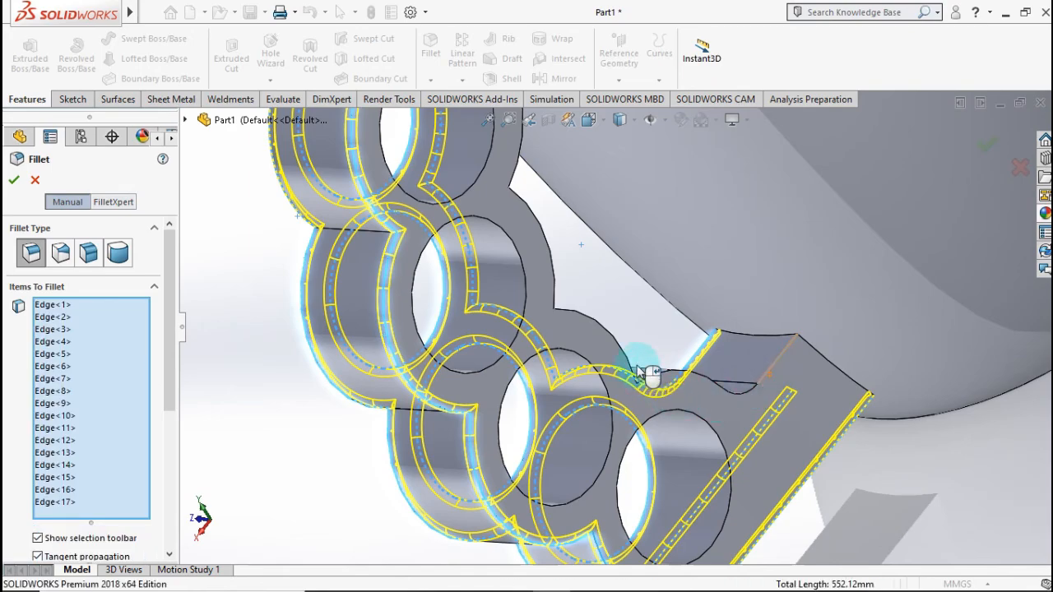
click(619, 342)
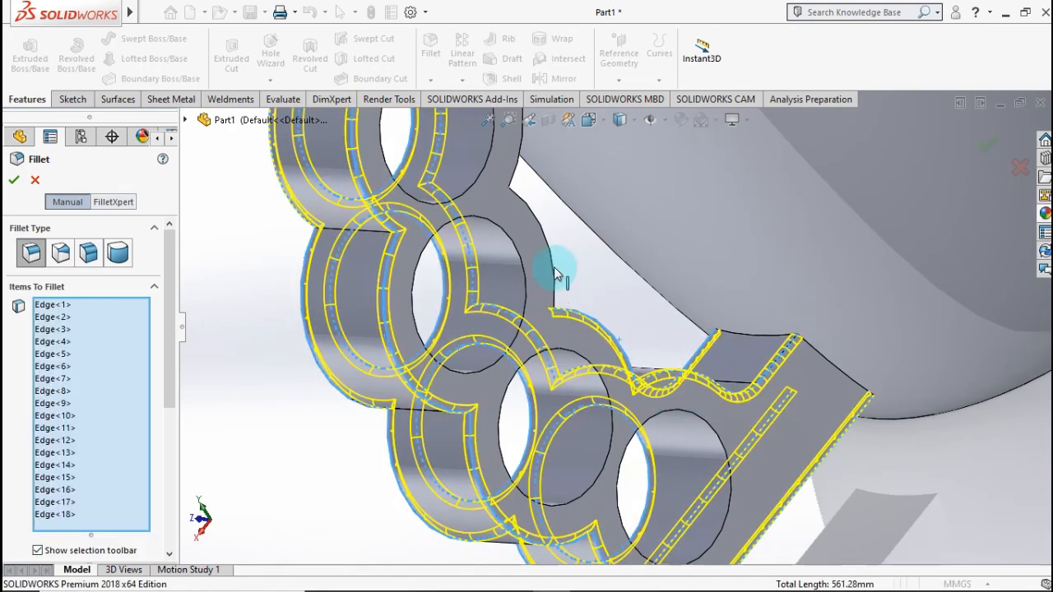
click(554, 265)
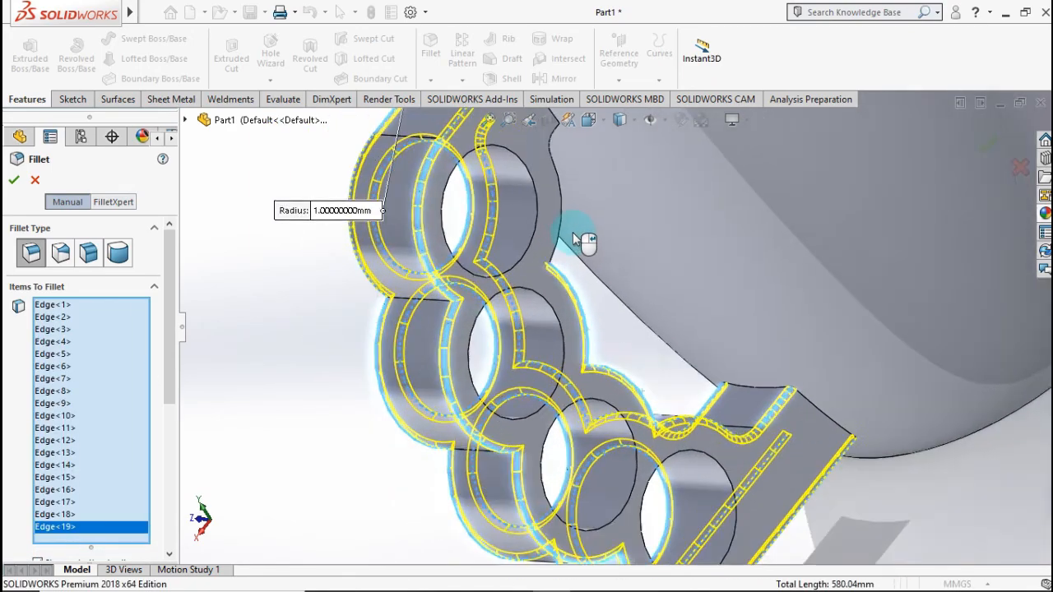
click(566, 260)
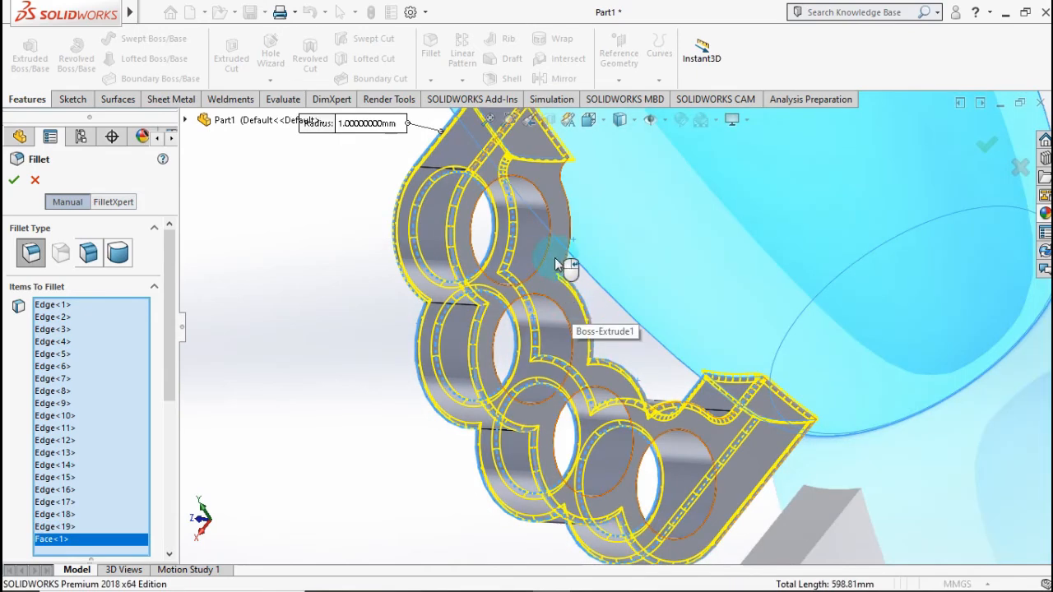
right_click(63, 543)
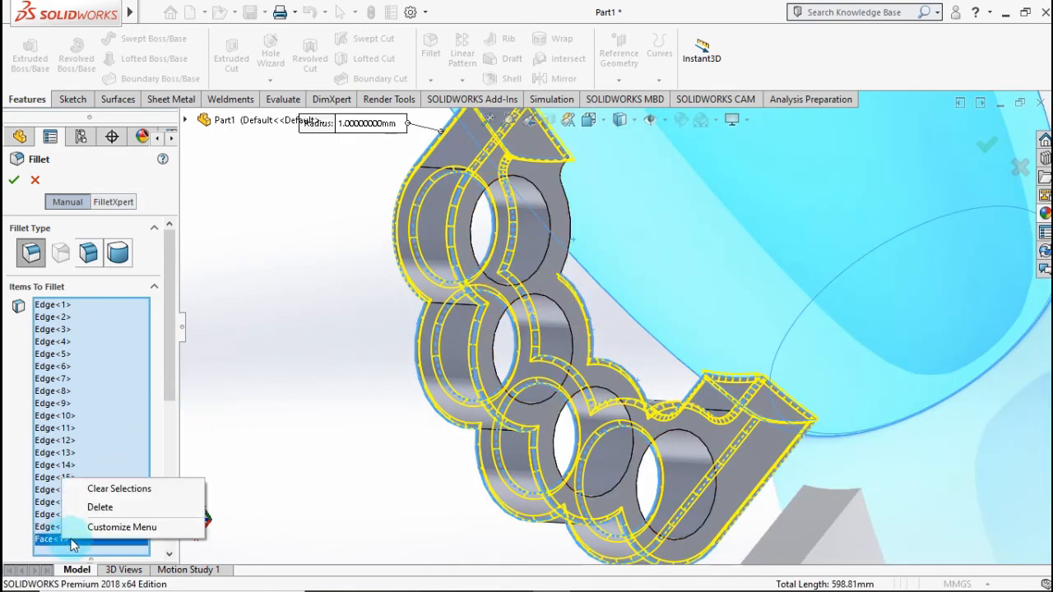
click(82, 508)
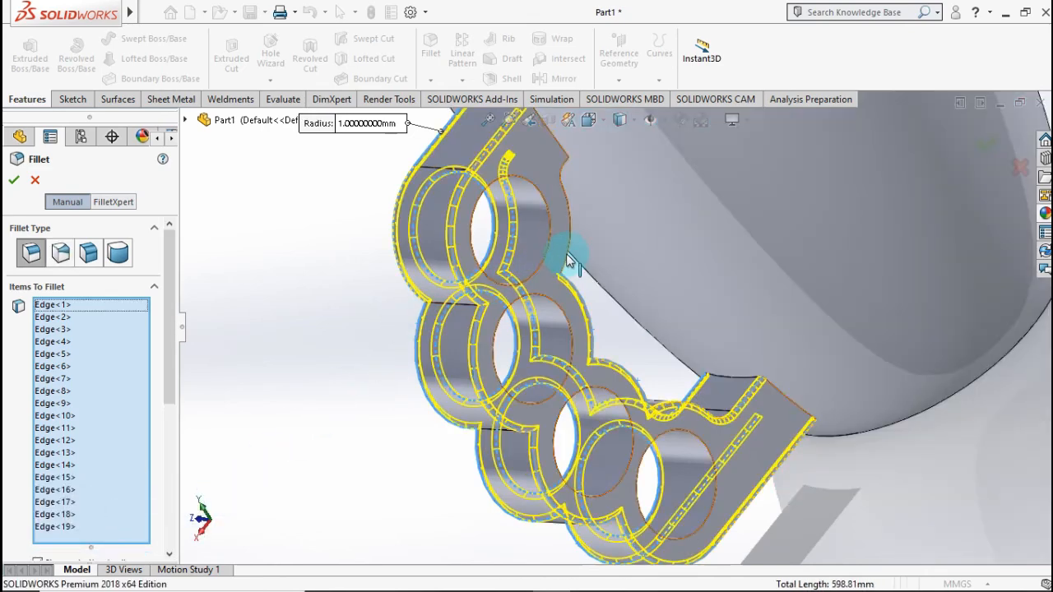
Step: Add the back face's top cup-side arc and the back edges of the four finger holes, and apply the 1 mm fillet
click(566, 257)
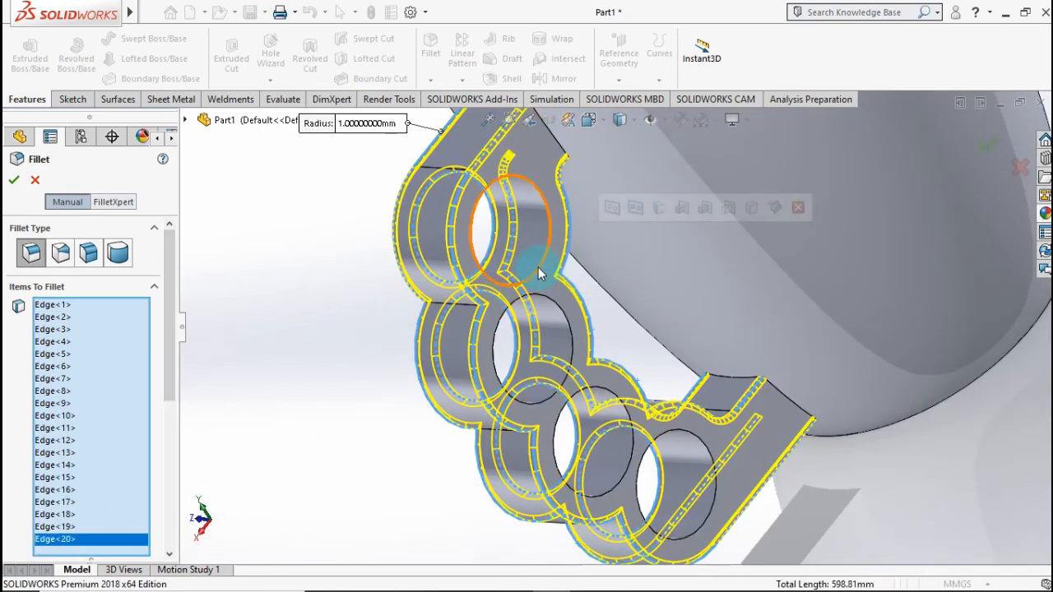
click(540, 269)
click(551, 315)
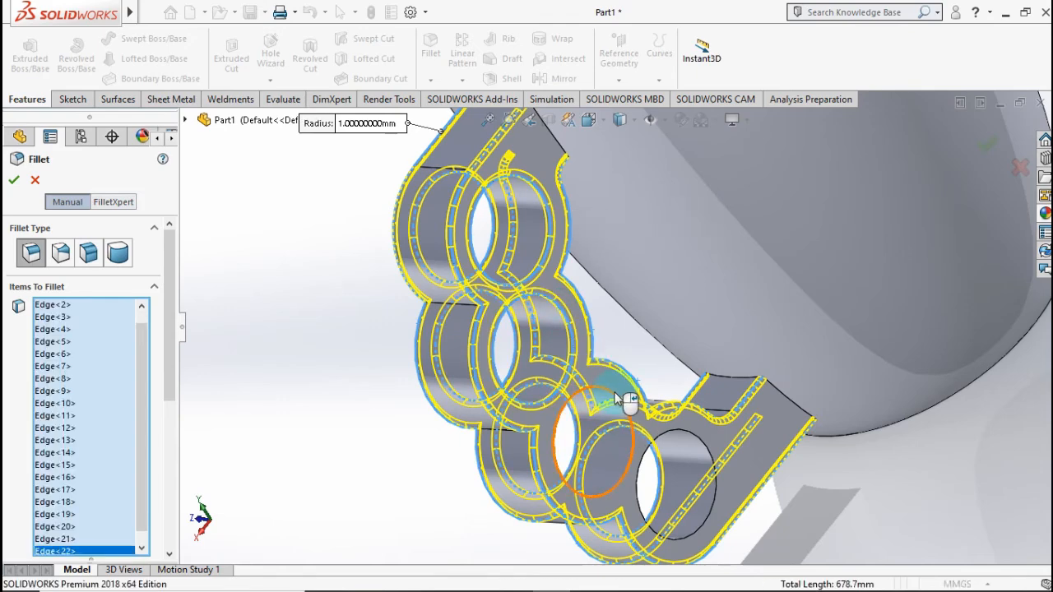
click(623, 420)
click(704, 442)
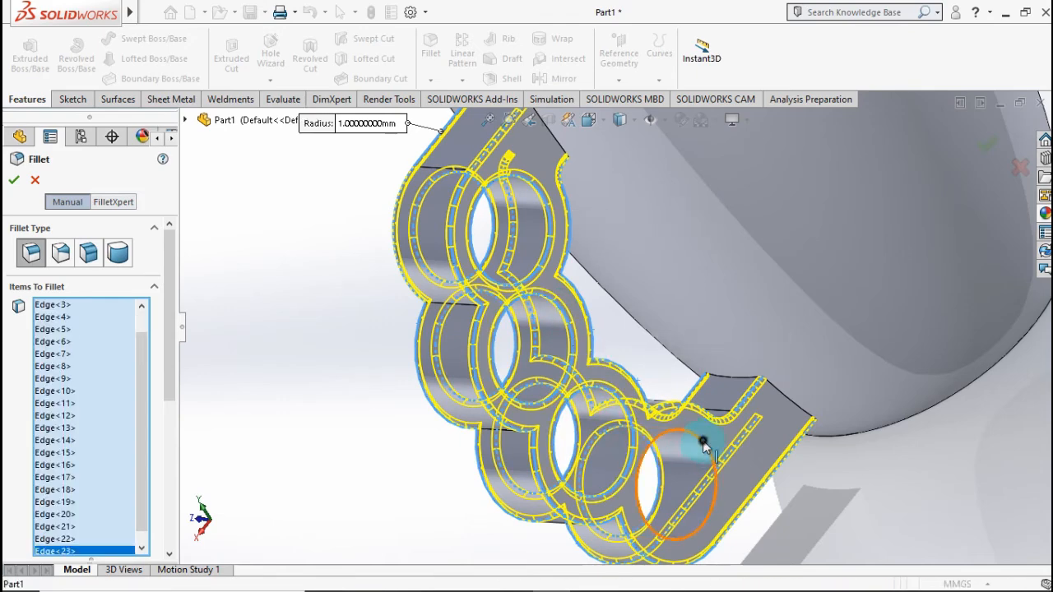
middle_drag(757, 464, 686, 256)
click(979, 156)
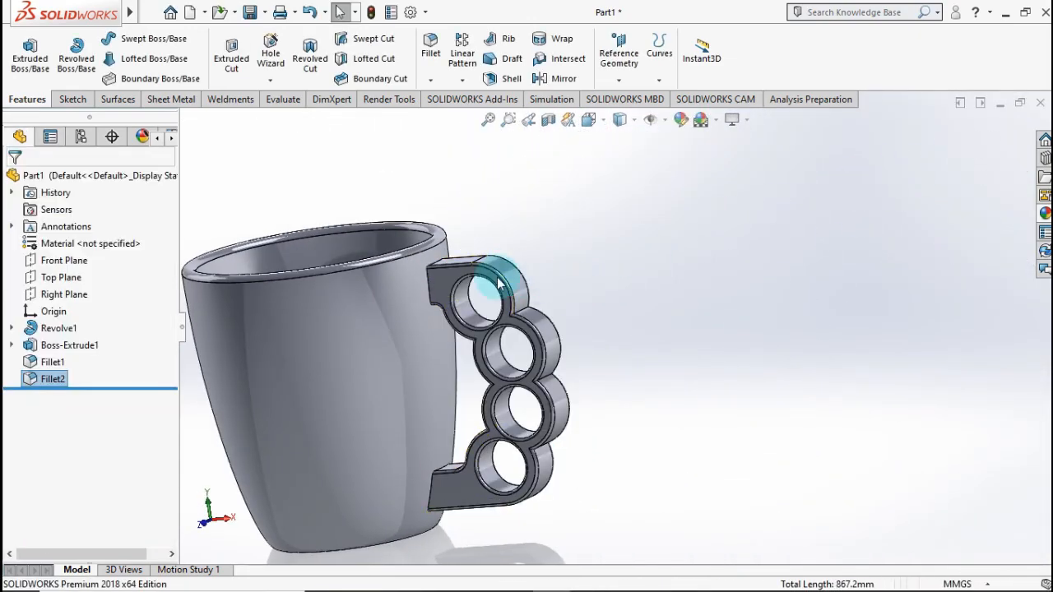
click(513, 235)
scroll(470, 254, down, 5)
scroll(458, 274, up, 5)
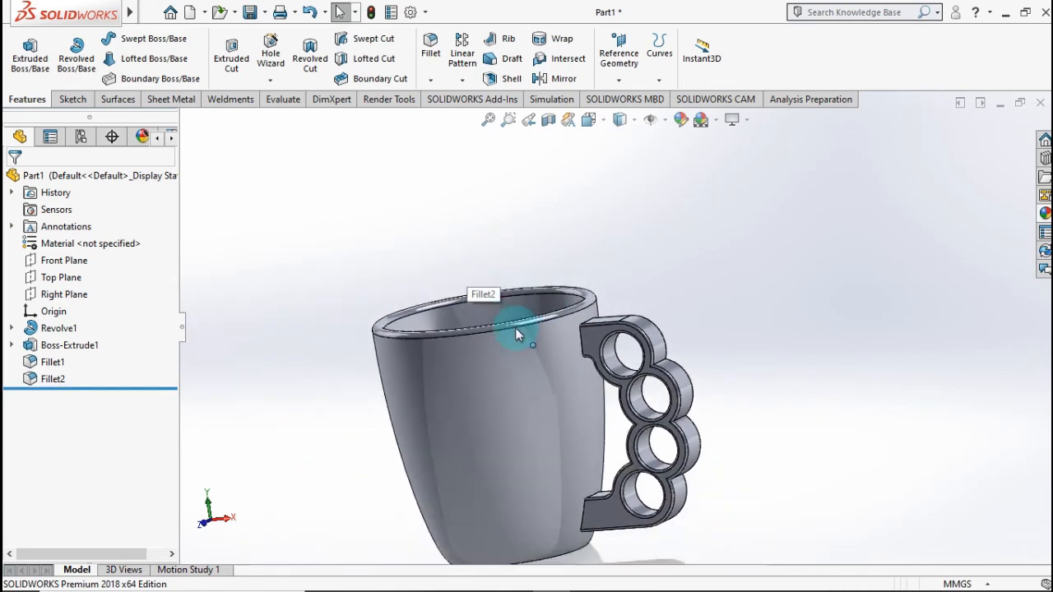
middle_drag(515, 328, 753, 226)
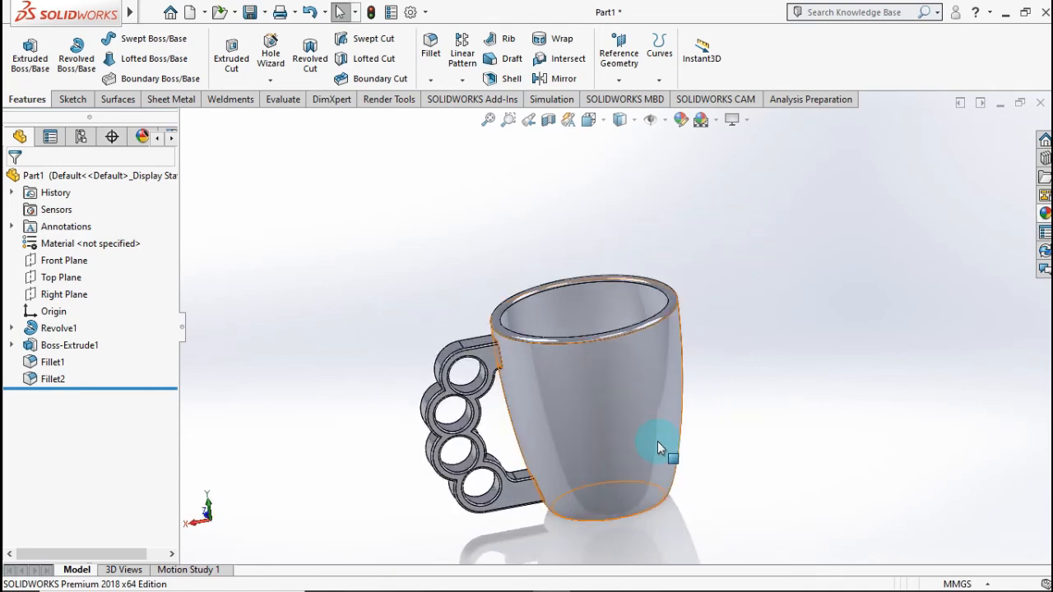
middle_drag(665, 447, 780, 327)
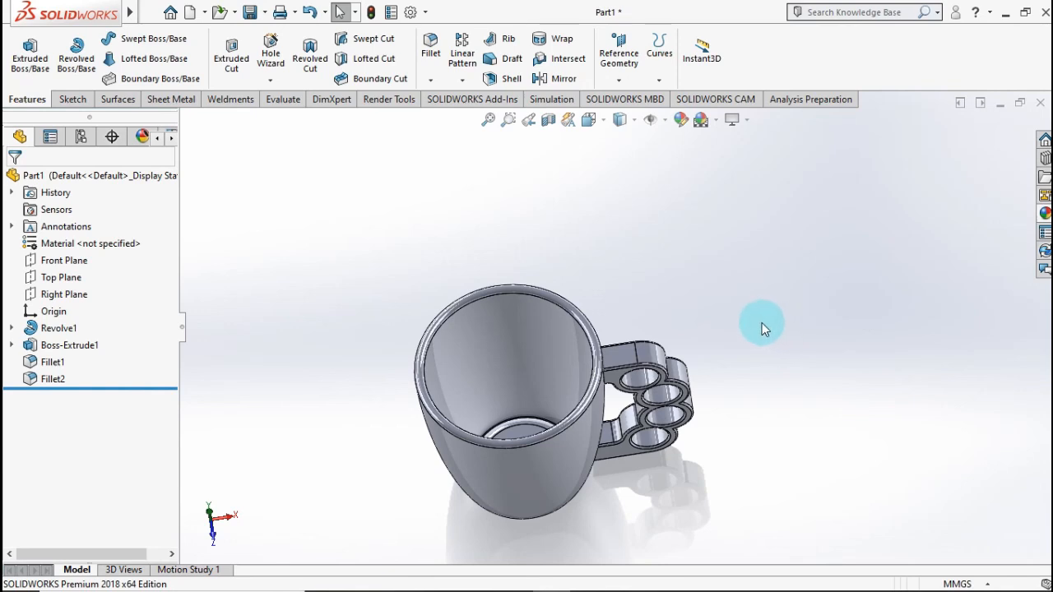
Step: Apply a bright cyan colour from the standard swatches to the whole part
key(ctrl+7)
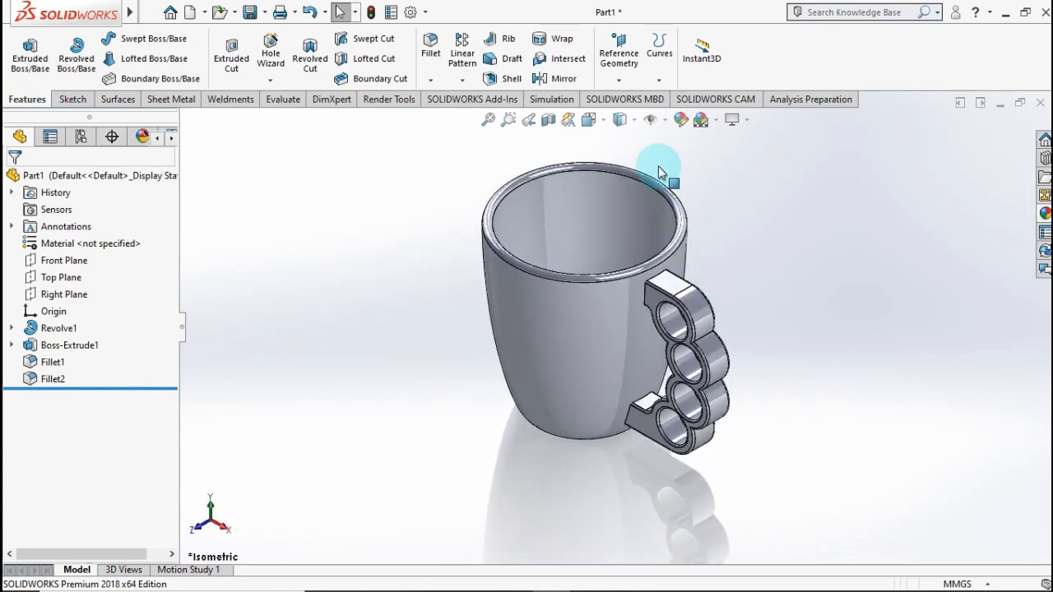
click(680, 120)
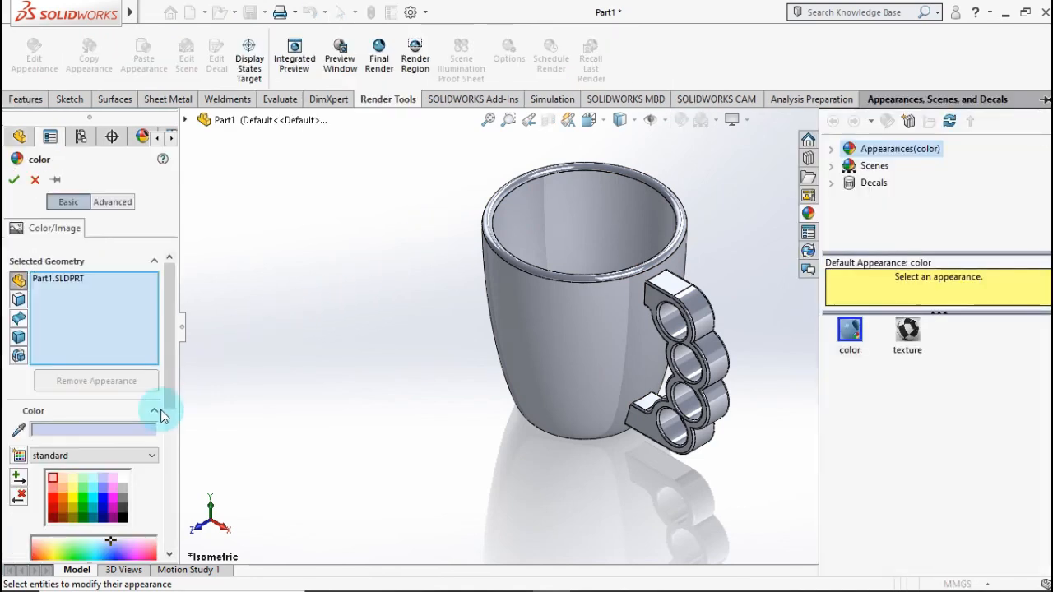
click(95, 500)
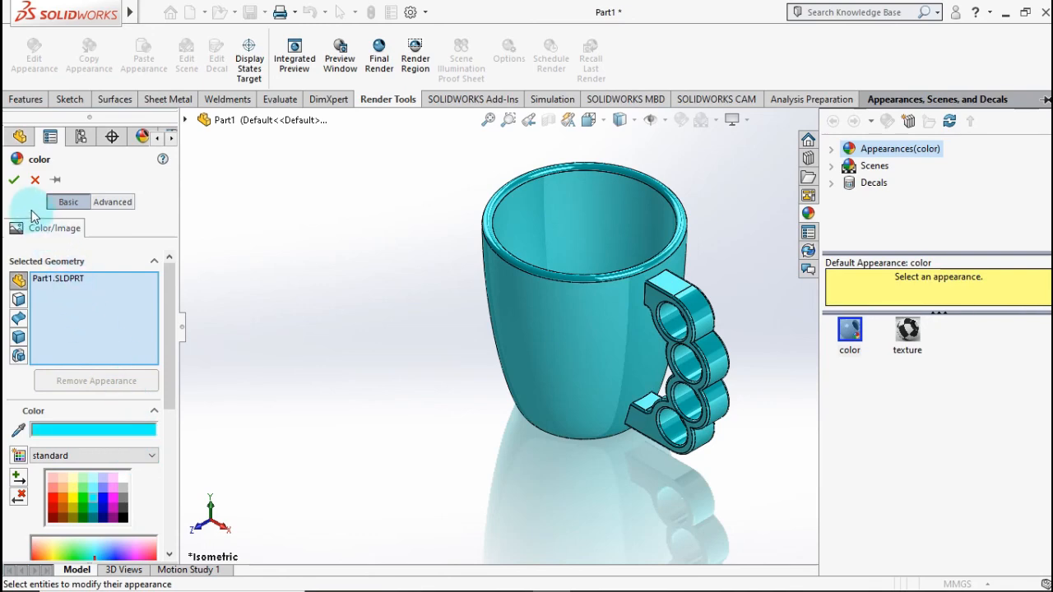
click(14, 179)
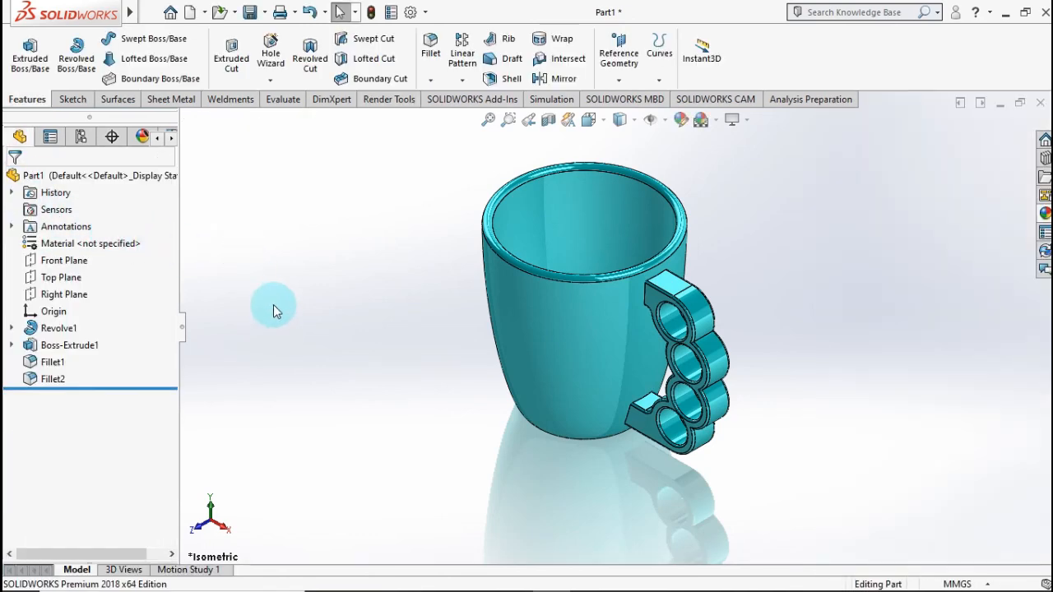
middle_drag(276, 311, 435, 289)
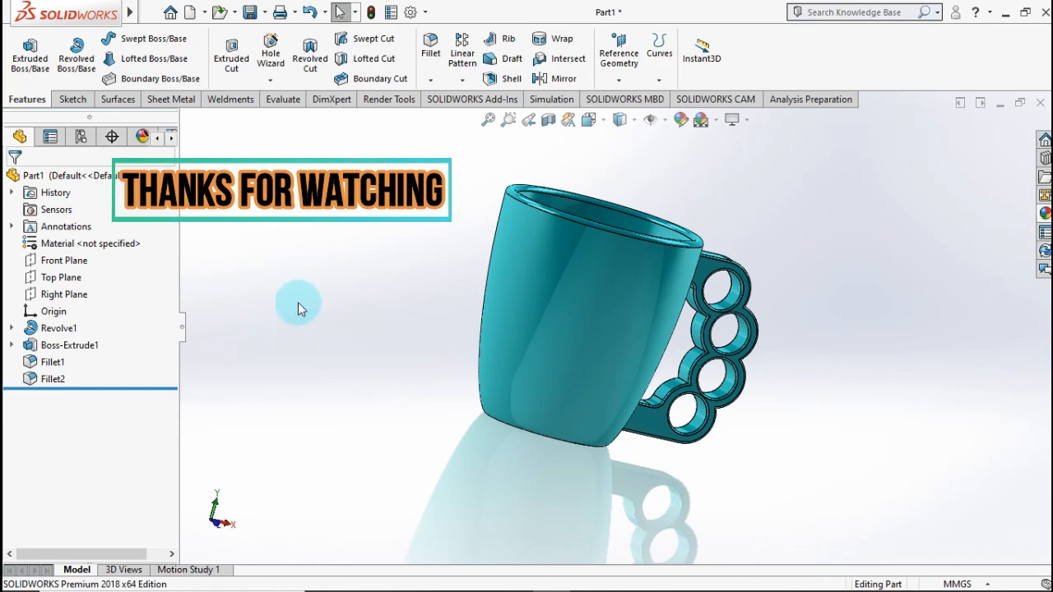
key(ctrl+7)
drag(212, 168, 430, 484)
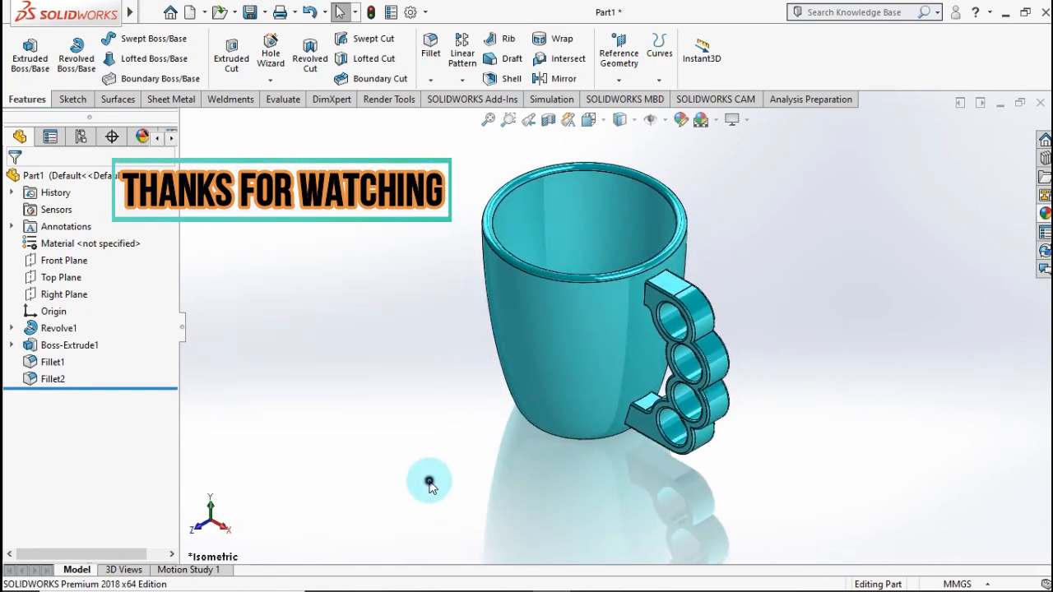